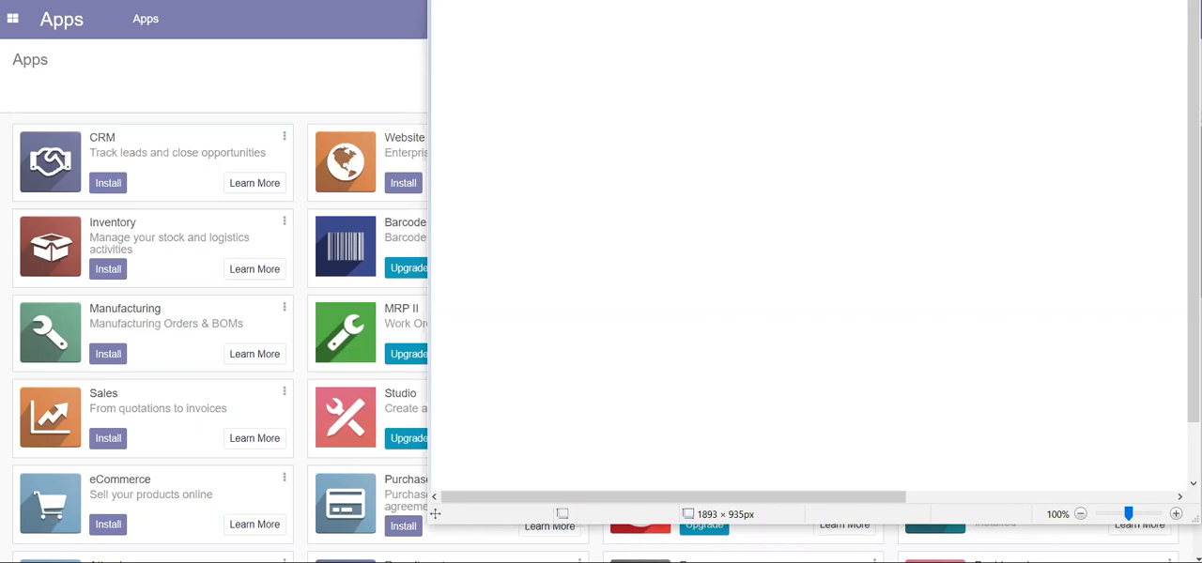
- Enlarge the drawing window and handwrite the title "Recruitment Process" at the canvas top, underlined and framed by a box
left_click_drag(808, 0, 655, 29)
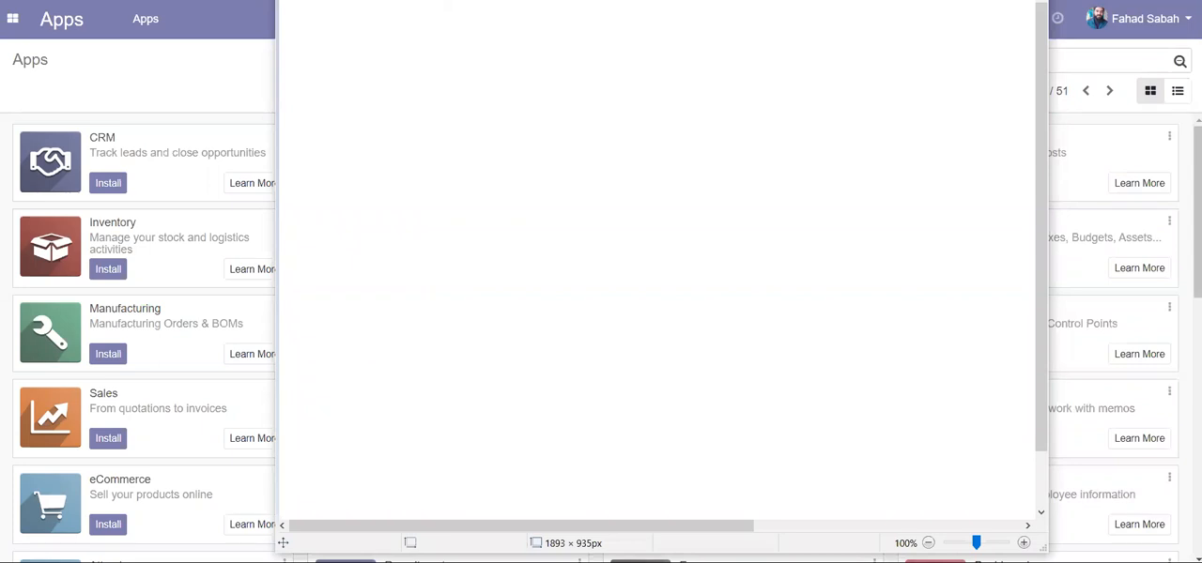
left_click_drag(1047, 554, 1199, 556)
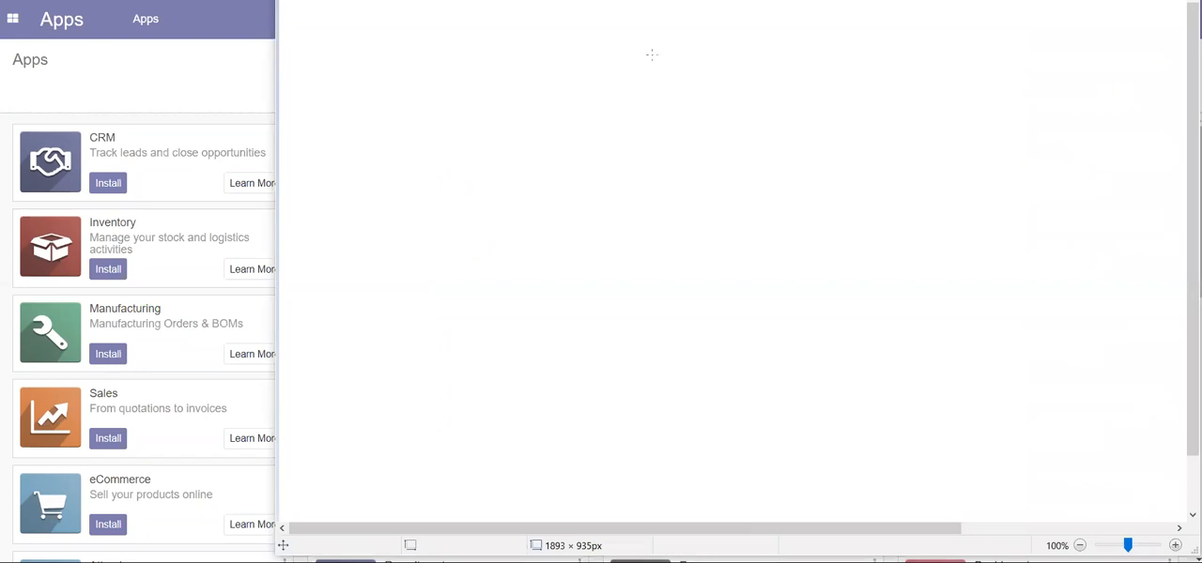
mouse_move(596, 53)
left_mouse_down()
mouse_move(607, 45)
mouse_move(617, 65)
mouse_move(647, 47)
mouse_move(735, 57)
mouse_move(773, 43)
mouse_move(832, 60)
mouse_move(907, 54)
mouse_move(904, 66)
left_mouse_up()
left_click_drag(588, 94, 901, 79)
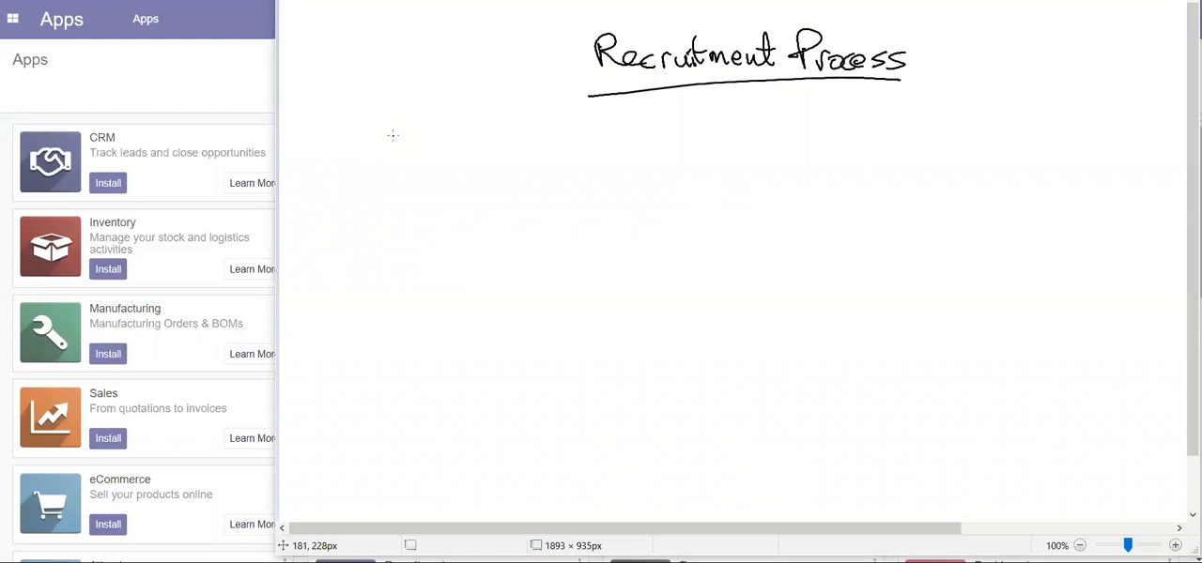
left_click_drag(571, 40, 575, 93)
mouse_move(564, 28)
left_mouse_down()
mouse_move(939, 18)
mouse_move(833, 84)
mouse_move(702, 85)
left_mouse_up()
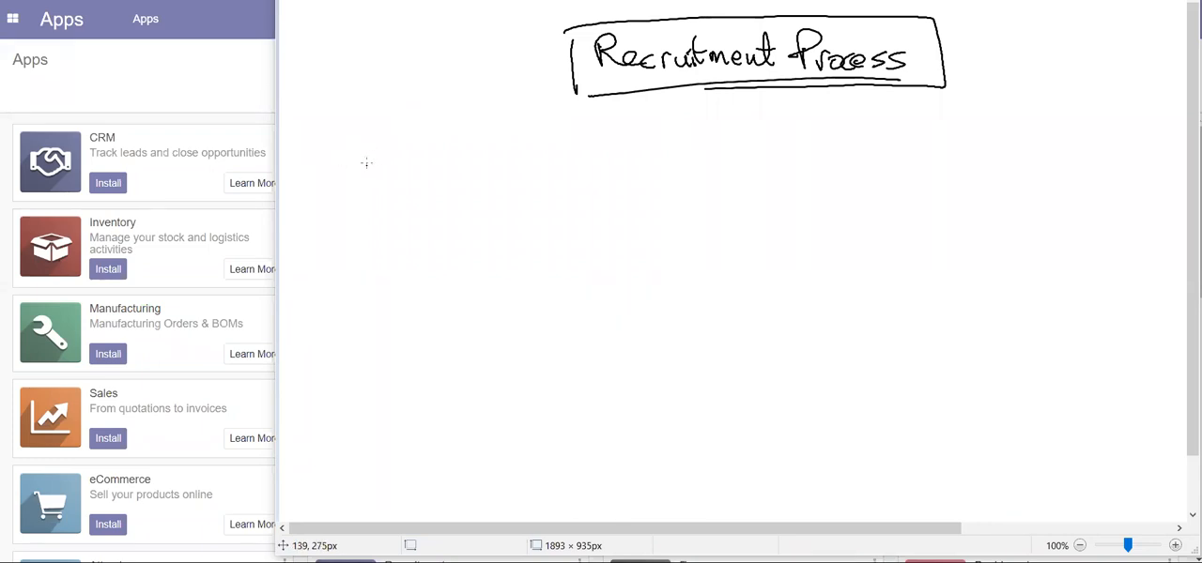
- Handwrite "Position Created" below and left of the title and draw a box around it
mouse_move(373, 140)
left_mouse_down()
mouse_move(410, 177)
mouse_move(442, 165)
mouse_move(475, 177)
left_mouse_up()
mouse_move(376, 199)
left_mouse_down()
mouse_move(385, 213)
mouse_move(449, 203)
mouse_move(467, 215)
mouse_move(475, 199)
left_mouse_up()
mouse_move(340, 128)
left_mouse_down()
mouse_move(348, 241)
mouse_move(497, 223)
mouse_move(348, 242)
left_mouse_up()
- Draw an arrow from the "Position Created" box to a second box and handwrite "Advertise / Job Post" in it
left_click_drag(497, 192, 601, 190)
left_click_drag(563, 180, 560, 211)
left_click_drag(618, 167, 617, 226)
mouse_move(597, 148)
left_mouse_down()
mouse_move(751, 129)
mouse_move(719, 246)
mouse_move(607, 248)
left_mouse_up()
left_click_drag(637, 186, 671, 180)
mouse_move(674, 166)
left_mouse_down()
mouse_move(698, 179)
mouse_move(706, 167)
left_mouse_up()
mouse_move(714, 143)
left_mouse_down()
mouse_move(716, 181)
mouse_move(725, 159)
left_mouse_up()
left_click(727, 157)
mouse_move(729, 163)
left_mouse_down()
mouse_move(738, 201)
mouse_move(764, 172)
mouse_move(768, 197)
left_mouse_up()
mouse_move(640, 204)
left_mouse_down()
mouse_move(669, 202)
mouse_move(654, 234)
mouse_move(641, 225)
left_mouse_up()
left_click_drag(676, 214, 678, 226)
mouse_move(693, 201)
left_mouse_down()
mouse_move(699, 231)
mouse_move(719, 234)
left_mouse_up()
mouse_move(718, 201)
left_mouse_down()
mouse_move(721, 220)
mouse_move(768, 231)
left_mouse_up()
left_click_drag(761, 212, 782, 209)
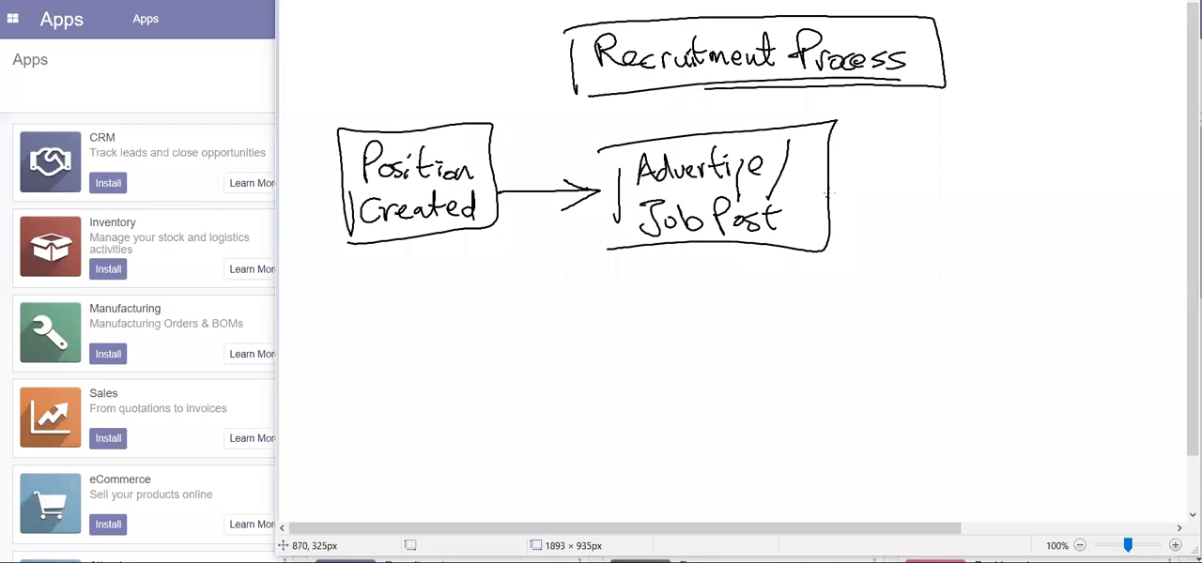
- Draw a curved arrow from the "Advertise / Job Post" box and label it "Online Recruitment Process" by hand
left_click_drag(822, 190, 936, 177)
left_click_drag(952, 236, 952, 242)
mouse_move(929, 224)
left_mouse_down()
mouse_move(947, 257)
mouse_move(968, 242)
left_mouse_up()
mouse_move(971, 170)
left_mouse_down()
mouse_move(972, 197)
mouse_move(967, 170)
mouse_move(1003, 194)
left_mouse_up()
mouse_move(1008, 148)
left_mouse_down()
mouse_move(1014, 196)
mouse_move(1025, 194)
left_mouse_up()
left_click_drag(1033, 194, 1069, 190)
mouse_move(980, 210)
left_mouse_down()
mouse_move(1001, 250)
mouse_move(1082, 238)
left_mouse_up()
mouse_move(1087, 203)
left_mouse_down()
mouse_move(1089, 233)
mouse_move(1093, 210)
mouse_move(1104, 237)
mouse_move(1117, 235)
left_mouse_up()
left_click_drag(1117, 229, 1142, 229)
left_click_drag(1148, 190, 1143, 236)
left_click_drag(1136, 218, 1153, 212)
left_click_drag(1020, 259, 1027, 300)
mouse_move(1023, 263)
left_mouse_down()
mouse_move(1032, 283)
mouse_move(1053, 278)
left_mouse_up()
mouse_move(1052, 282)
left_mouse_down()
mouse_move(1074, 274)
mouse_move(1059, 287)
mouse_move(1078, 289)
left_mouse_up()
left_click_drag(1089, 282, 1121, 290)
- Branch two arrows from the end of the curved arrow and handwrite an underlined "Social Media Platform" below the left one
mouse_move(934, 263)
left_mouse_down()
mouse_move(793, 310)
mouse_move(810, 321)
left_mouse_up()
left_click_drag(800, 288, 765, 318)
left_click_drag(943, 269, 1023, 344)
left_click_drag(1023, 344, 979, 341)
left_click_drag(678, 316, 652, 345)
mouse_move(697, 336)
left_mouse_down()
mouse_move(718, 357)
mouse_move(734, 349)
left_mouse_up()
left_click_drag(751, 334, 749, 349)
mouse_move(759, 310)
left_mouse_down()
mouse_move(762, 349)
mouse_move(790, 325)
mouse_move(812, 348)
mouse_move(838, 349)
left_mouse_up()
left_click_drag(840, 336, 841, 345)
mouse_move(858, 337)
left_mouse_down()
mouse_move(845, 343)
mouse_move(868, 351)
left_mouse_up()
left_click_drag(687, 364, 685, 387)
left_click_drag(679, 364, 734, 385)
mouse_move(744, 353)
left_mouse_down()
mouse_move(742, 385)
mouse_move(764, 367)
mouse_move(766, 398)
mouse_move(779, 372)
left_mouse_up()
left_click_drag(781, 368, 830, 376)
left_click_drag(626, 398, 858, 392)
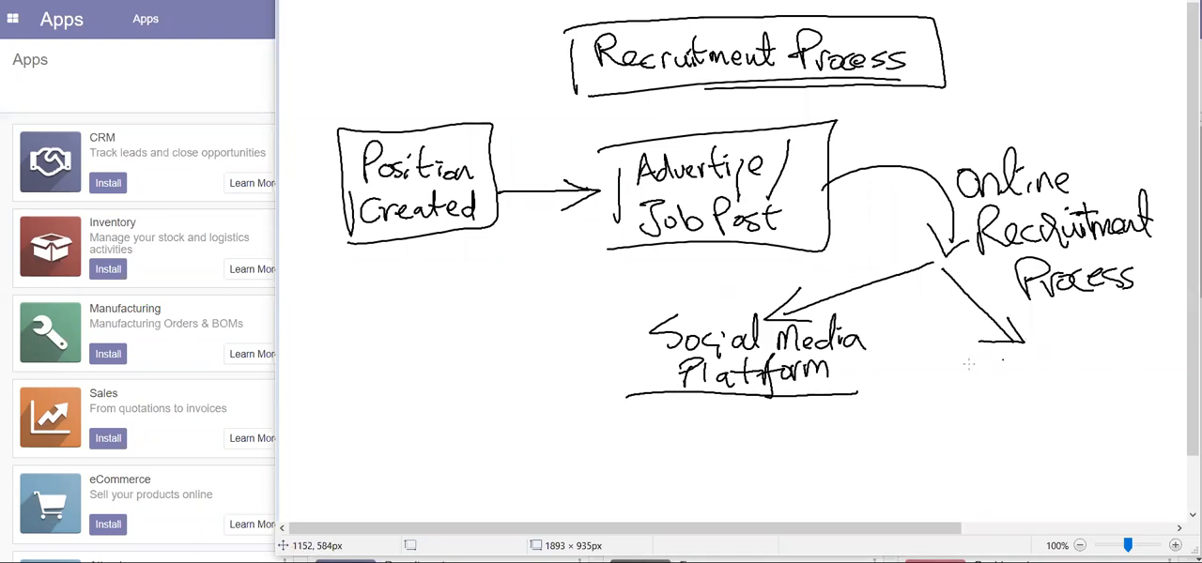
- Handwrite "Company Website" under the right branch arrow and underline it
mouse_move(969, 349)
left_mouse_down()
mouse_move(957, 373)
mouse_move(1014, 371)
left_mouse_up()
mouse_move(1012, 356)
left_mouse_down()
mouse_move(1066, 370)
mouse_move(1066, 393)
left_mouse_up()
mouse_move(1091, 349)
left_mouse_down()
mouse_move(1100, 368)
mouse_move(1117, 350)
mouse_move(1127, 368)
left_mouse_up()
mouse_move(1128, 334)
left_mouse_down()
mouse_move(1145, 374)
mouse_move(1170, 362)
mouse_move(1150, 334)
left_mouse_up()
left_click_drag(951, 385, 1167, 391)
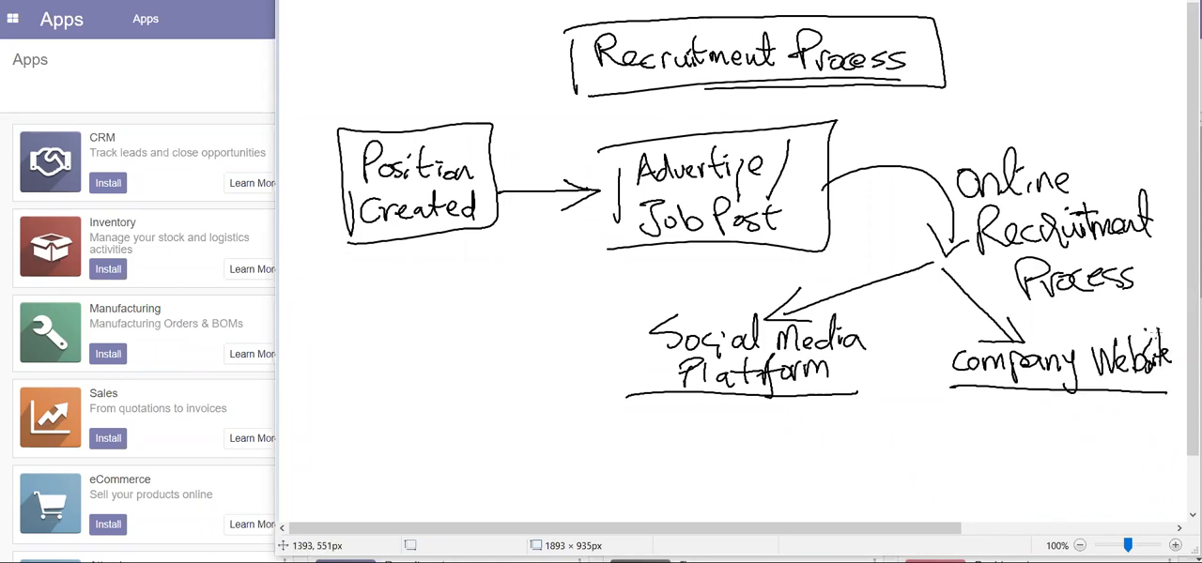
- Draw a bent arrow from "Company Website" to a handwritten "Jobs" and circle that word
mouse_move(1025, 392)
left_mouse_down()
mouse_move(1027, 433)
mouse_move(1055, 434)
mouse_move(1044, 445)
left_mouse_up()
mouse_move(1064, 406)
left_mouse_down()
mouse_move(1085, 402)
mouse_move(1067, 443)
left_mouse_up()
mouse_move(1098, 426)
left_mouse_down()
mouse_move(1089, 433)
mouse_move(1100, 443)
left_mouse_up()
left_click_drag(1100, 430, 1126, 439)
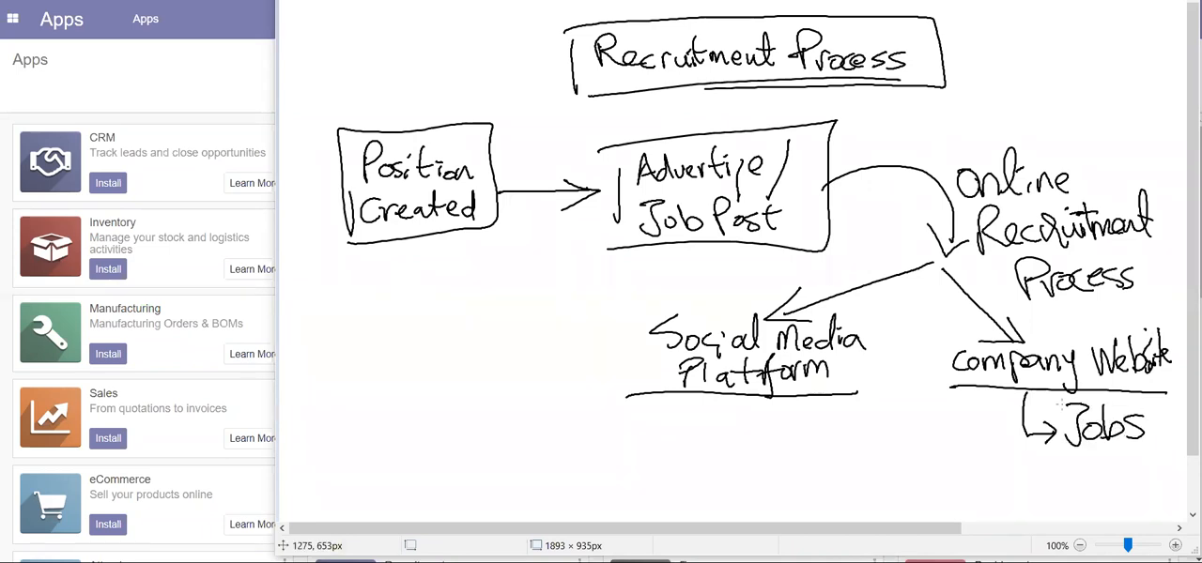
left_click_drag(1065, 408, 1104, 401)
mouse_move(1064, 449)
left_mouse_down()
mouse_move(1066, 460)
mouse_move(1162, 428)
mouse_move(1054, 401)
mouse_move(1047, 467)
left_mouse_up()
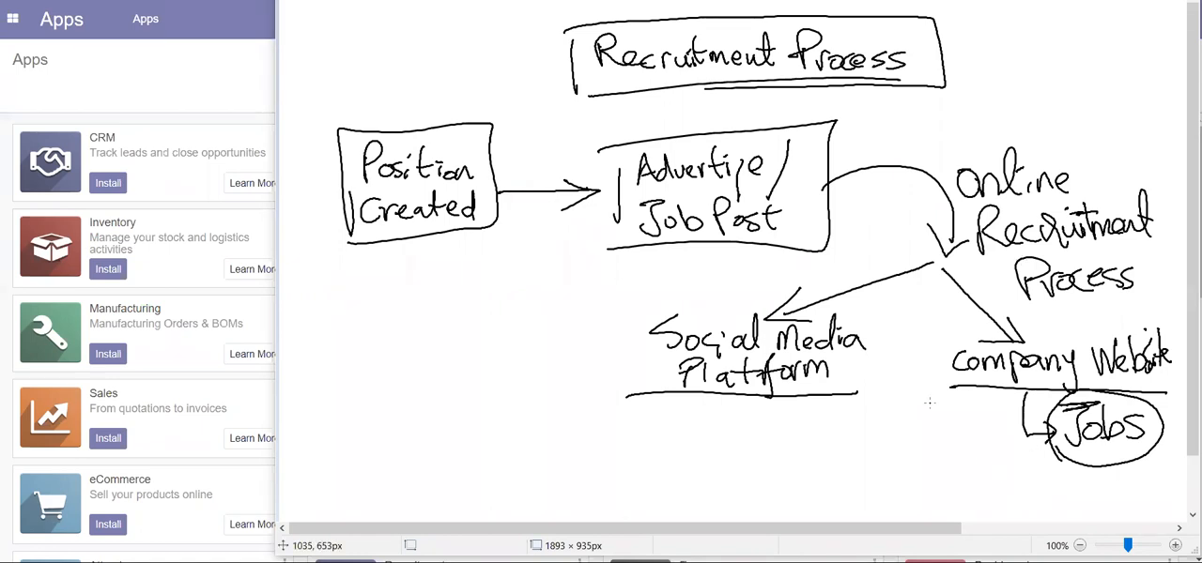
- Draw an arrow pointing at the "Recruitment Process" title and circle "Company Website"
left_click_drag(975, 56, 1061, 74)
left_click_drag(1011, 38, 992, 86)
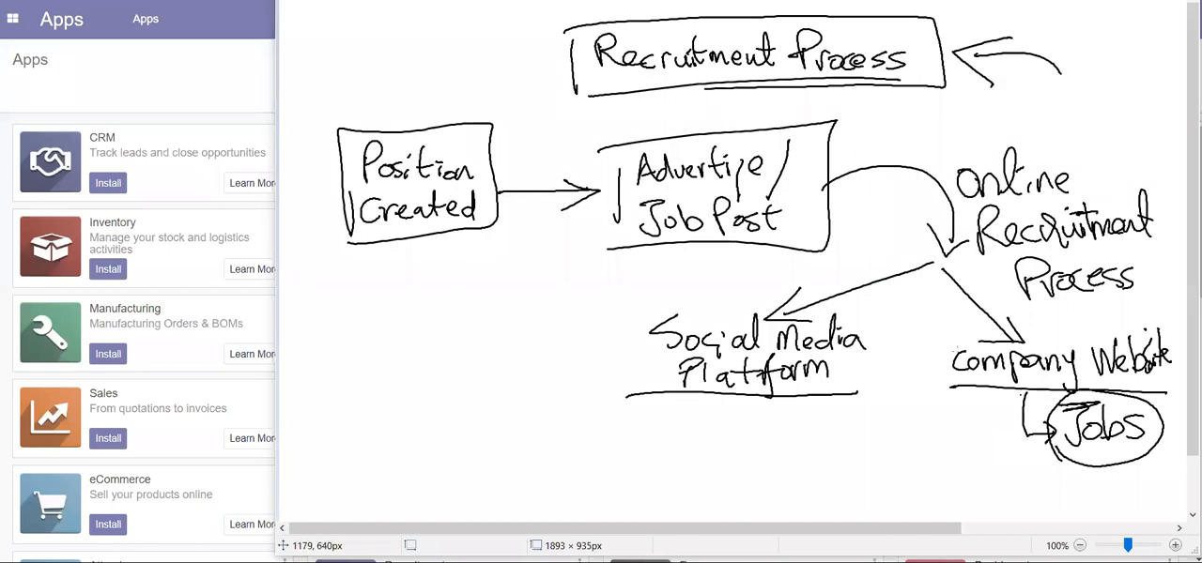
mouse_move(948, 329)
left_mouse_down()
mouse_move(934, 377)
mouse_move(1001, 400)
mouse_move(1185, 386)
mouse_move(920, 338)
left_mouse_up()
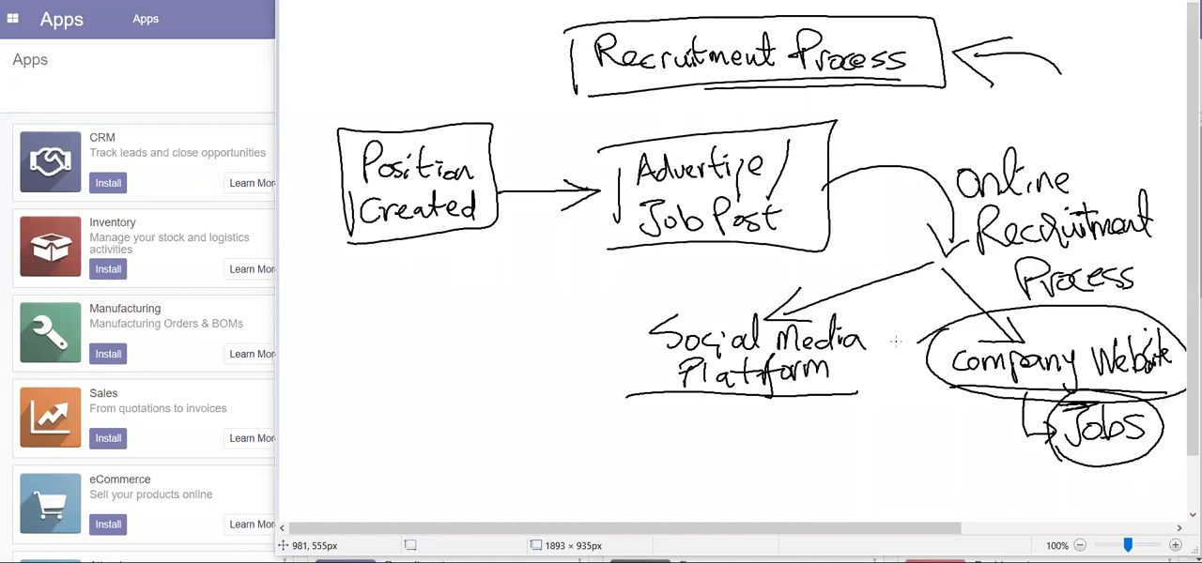
- Switch from the drawing to Odoo and open its general settings
key("super+Down")
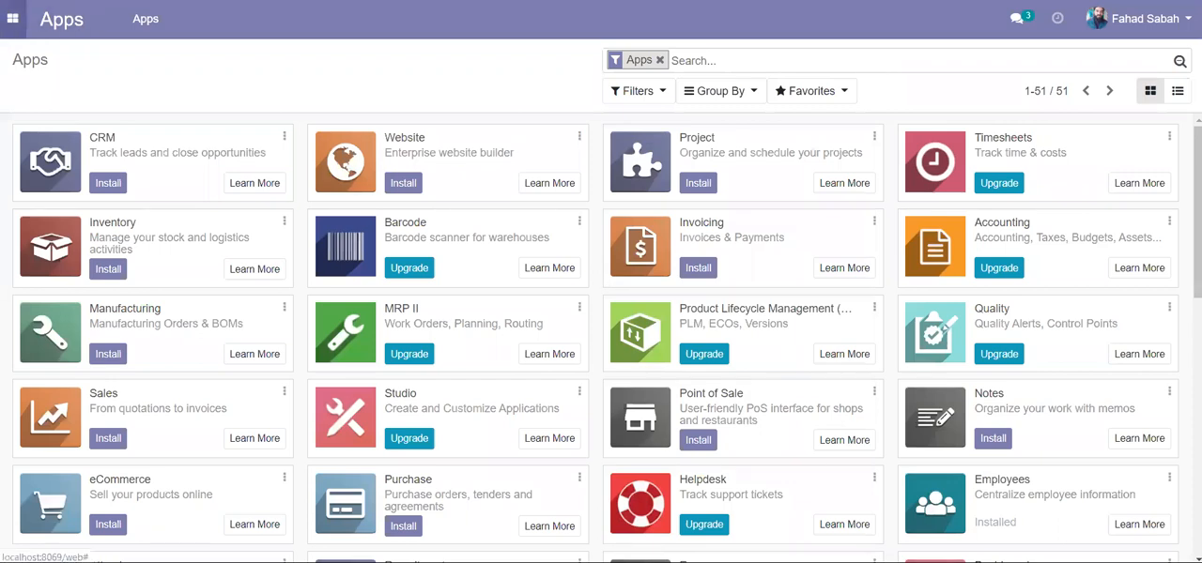
left_click(12, 18)
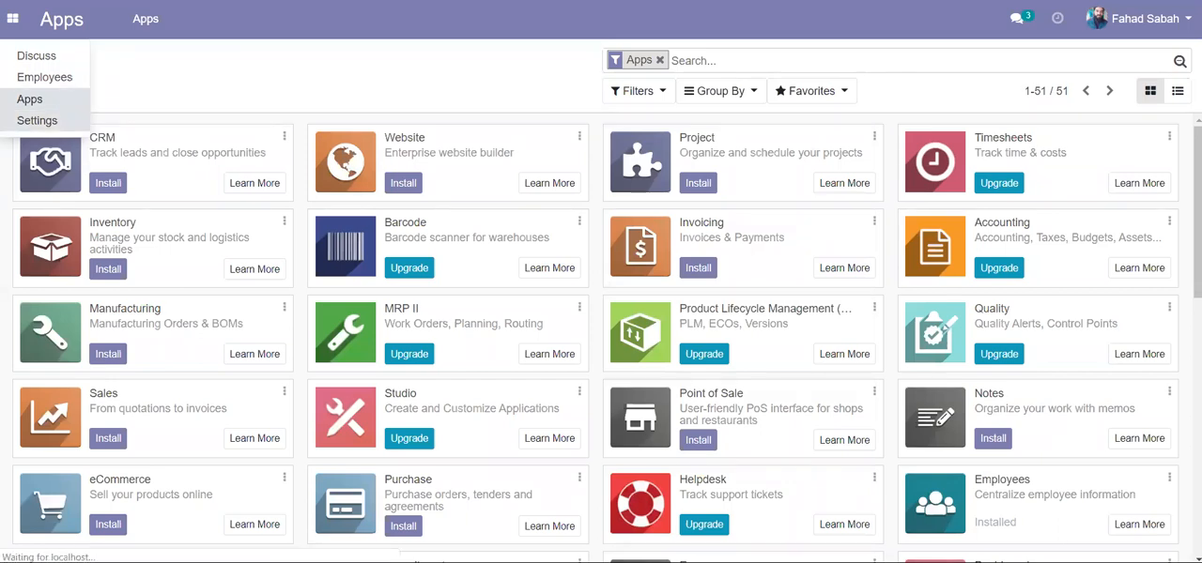
left_click(36, 120)
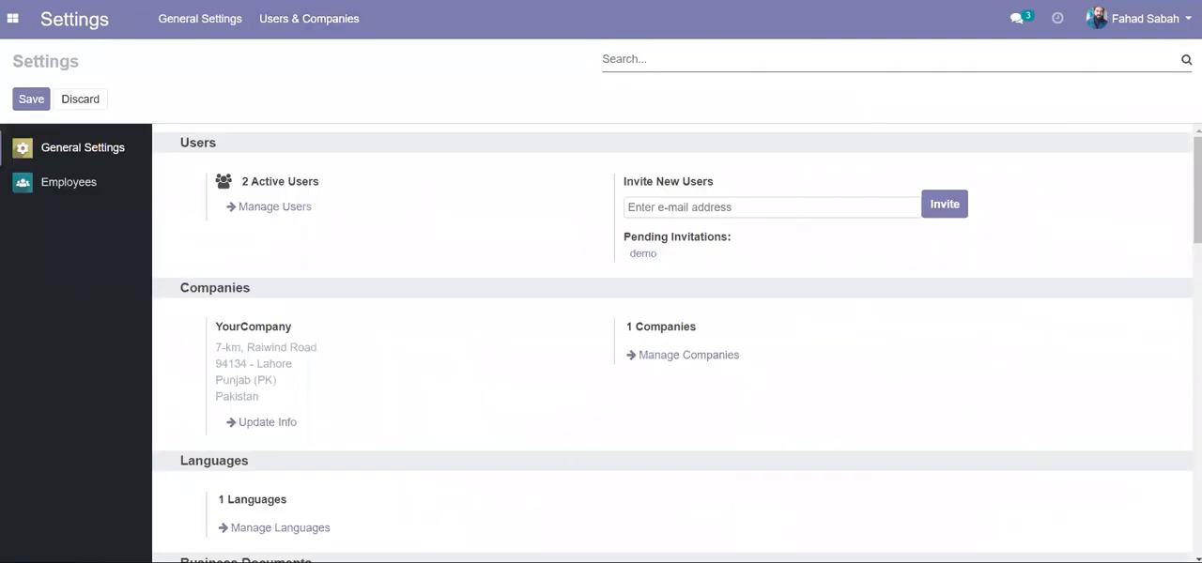
scroll(677, 342, "down", 1)
scroll(677, 343, "down", 2)
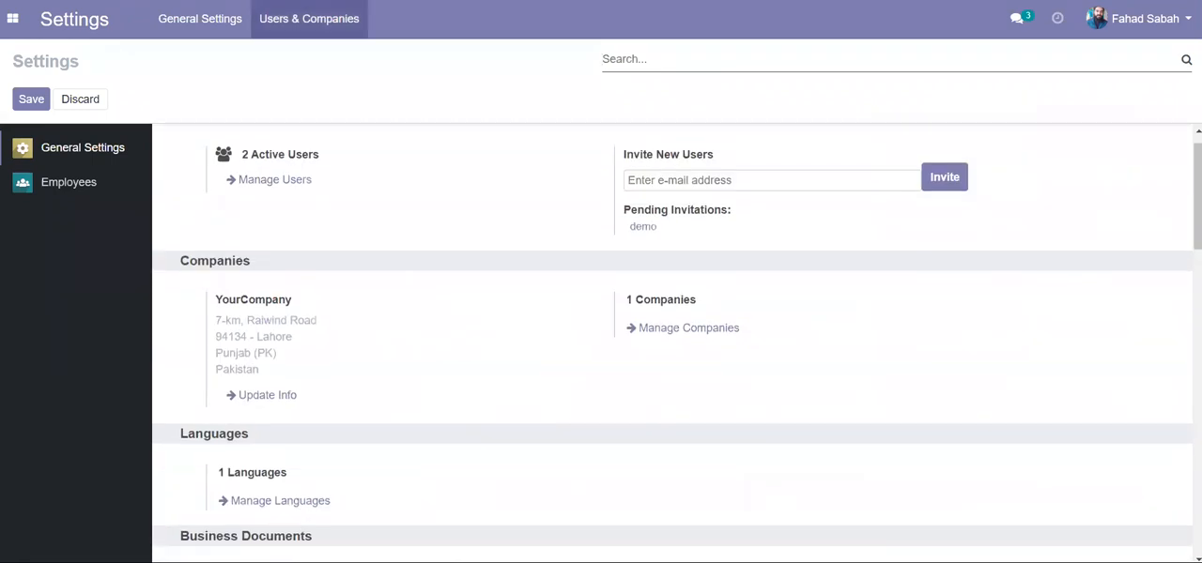
- Open the YourCompany record from the companies list for editing
left_click(328, 20)
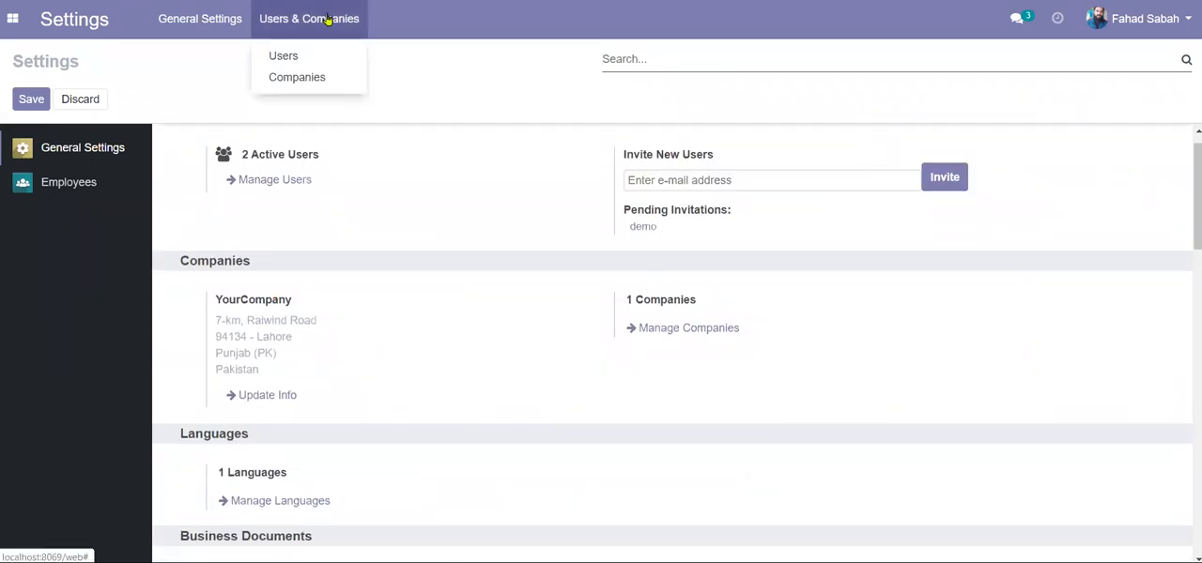
key("Down")
key("Down")
key("Return")
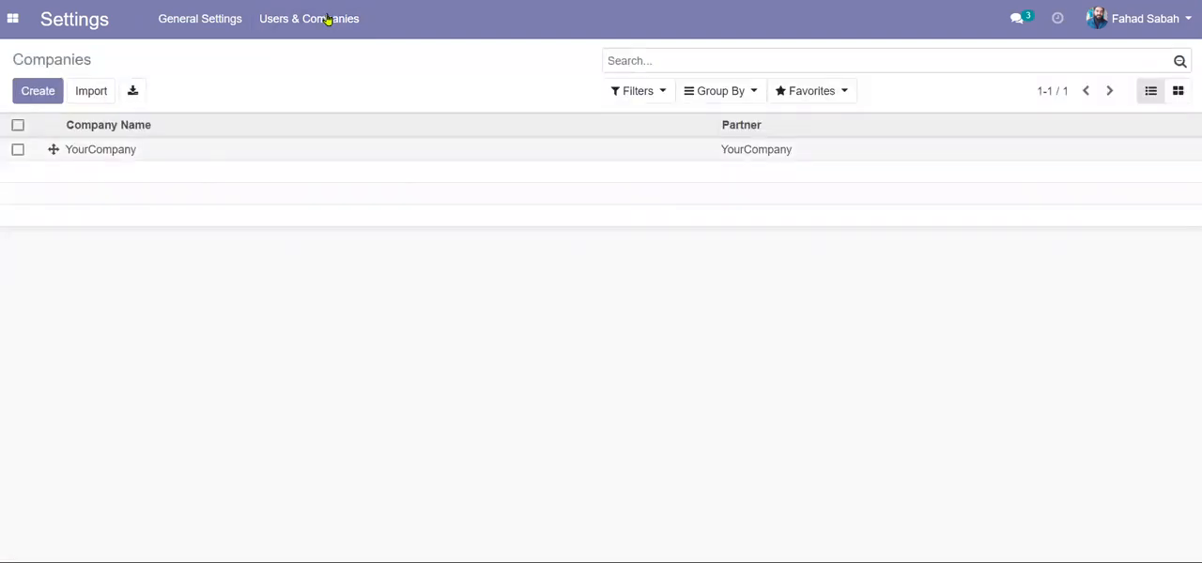
key("Down")
key("Return")
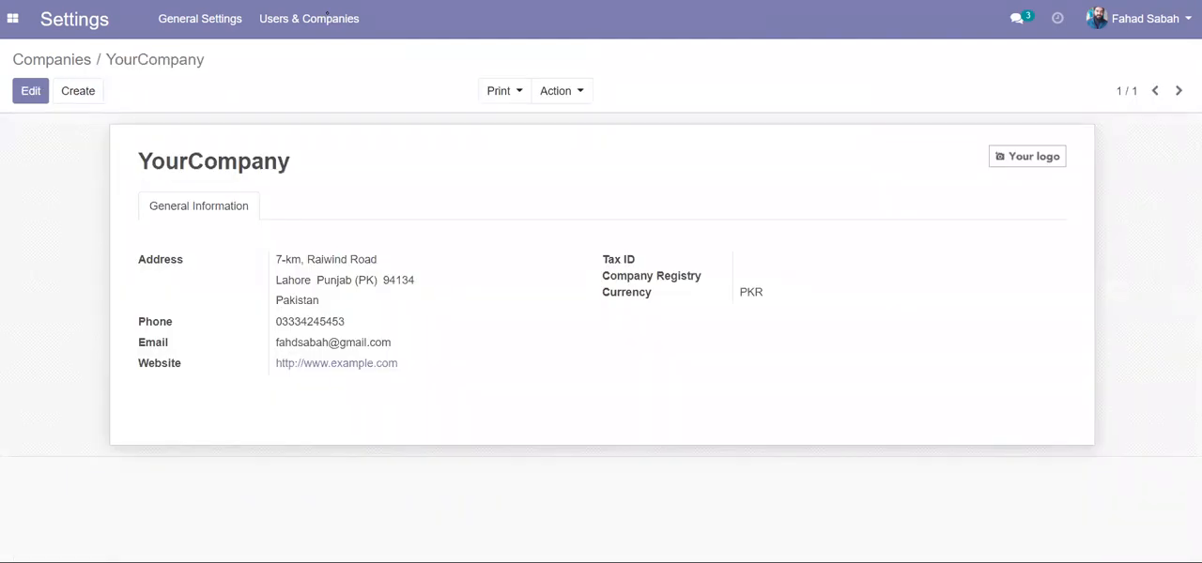
key("alt+a")
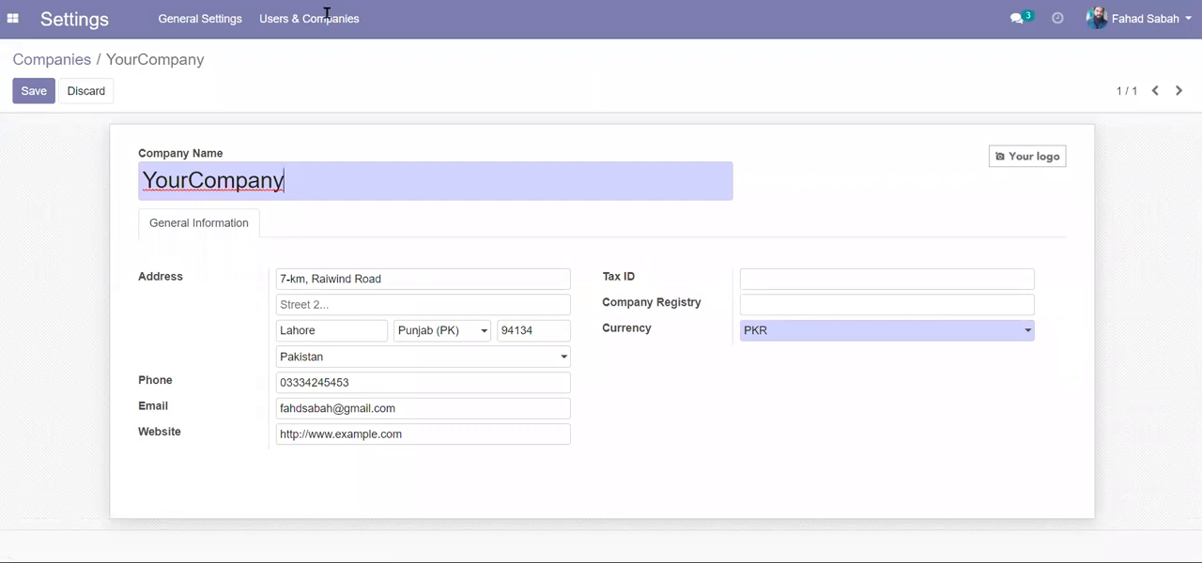
left_click(402, 435)
key("BackSpace")
key("BackSpace")
key("BackSpace")
key("BackSpace")
key("BackSpace")
key("BackSpace")
key("BackSpace")
key("BackSpace")
key("BackSpace")
key("BackSpace")
key("BackSpace")
key("BackSpace")
key("BackSpace")
key("BackSpace")
key("BackSpace")
key("BackSpace")
key("BackSpace")
key("BackSpace")
key("BackSpace")
key("BackSpace")
key("BackSpace")
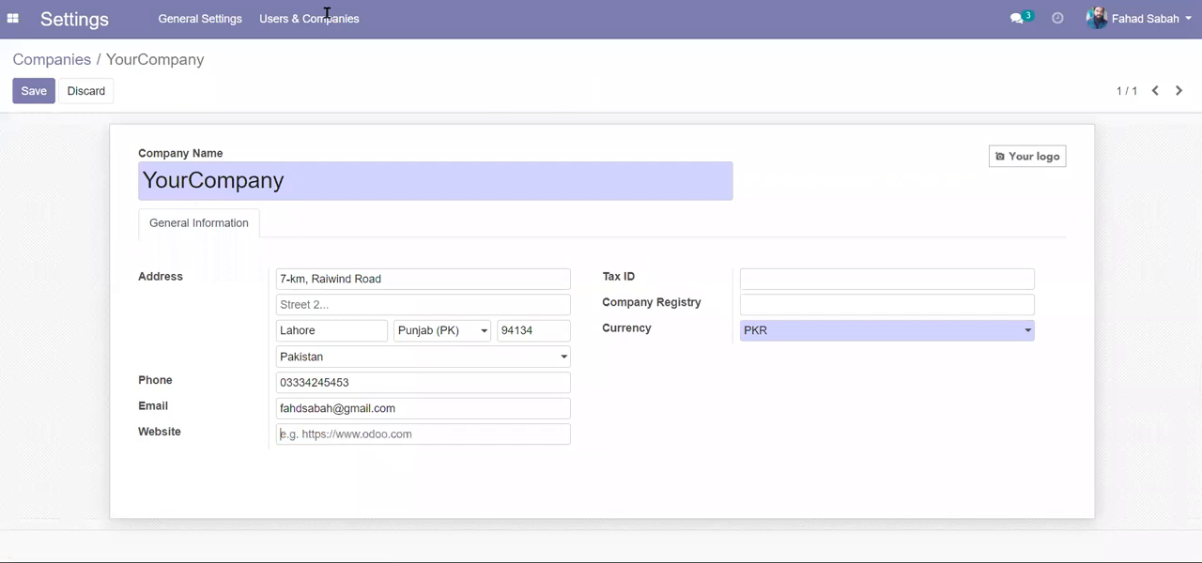
type("www.suepr")
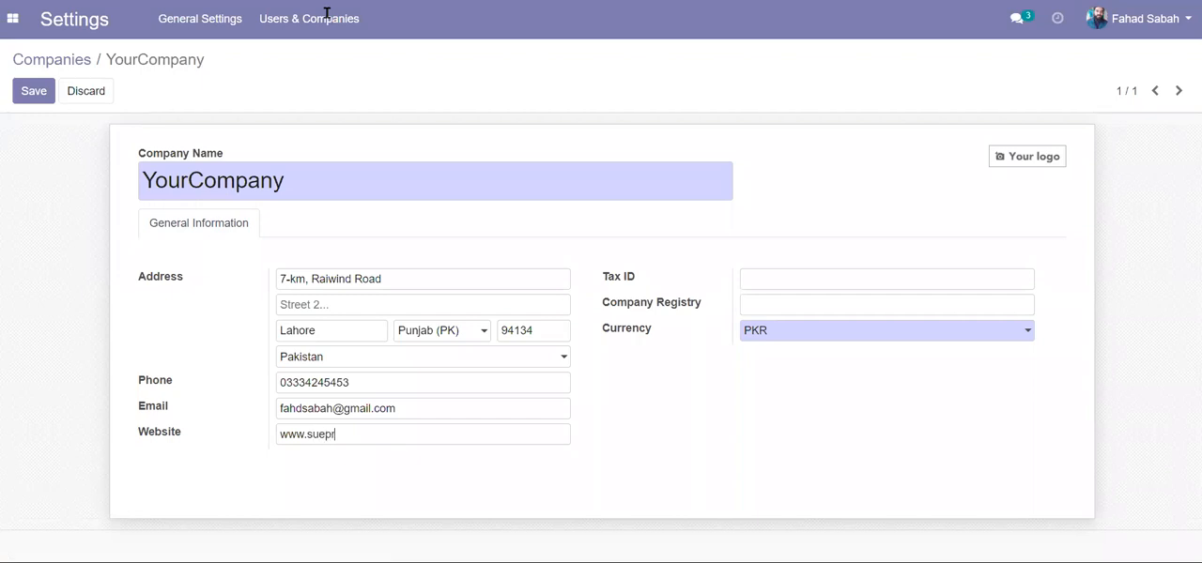
type("ior.edu.pk")
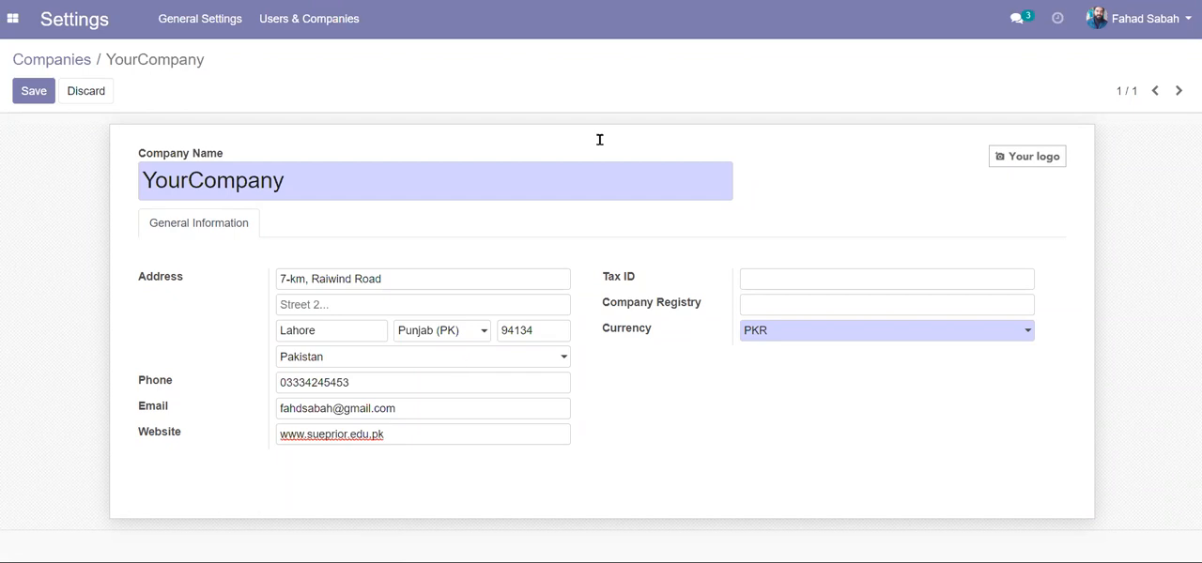
- Upload the logo-light image from the SuperiorUniversity folder on drive D as the company logo and save the record
mouse_move(1036, 153)
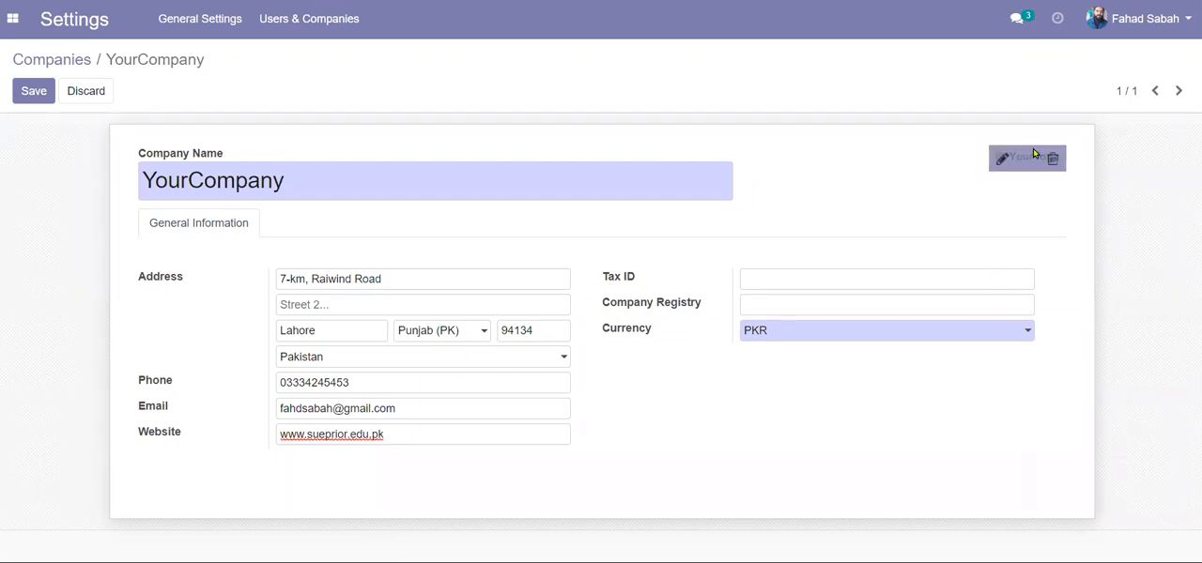
left_click(1000, 161)
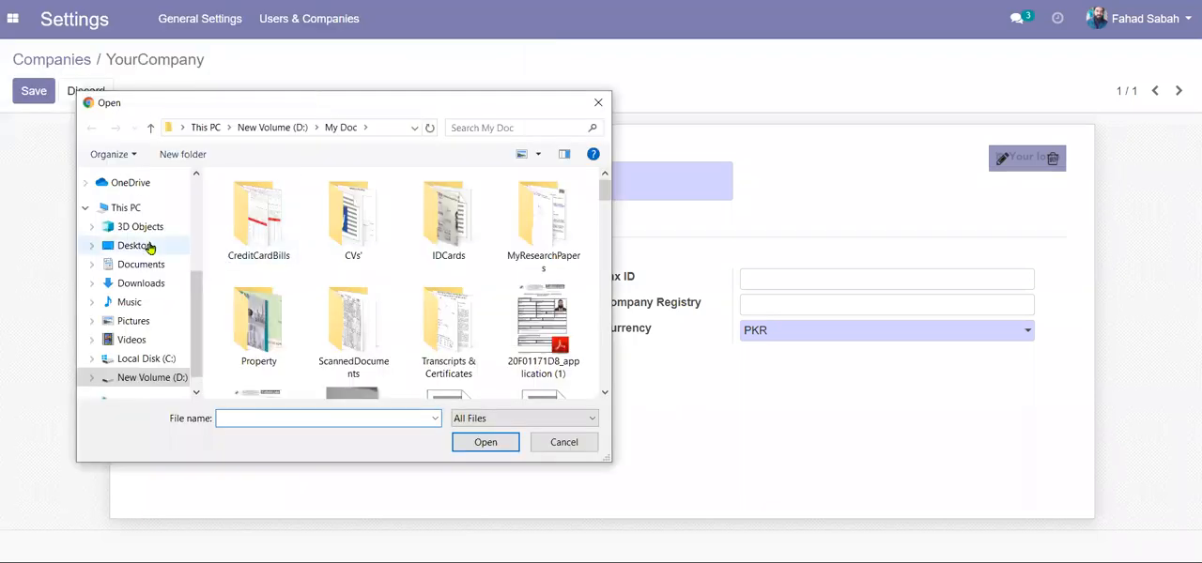
left_click(251, 335)
type("su")
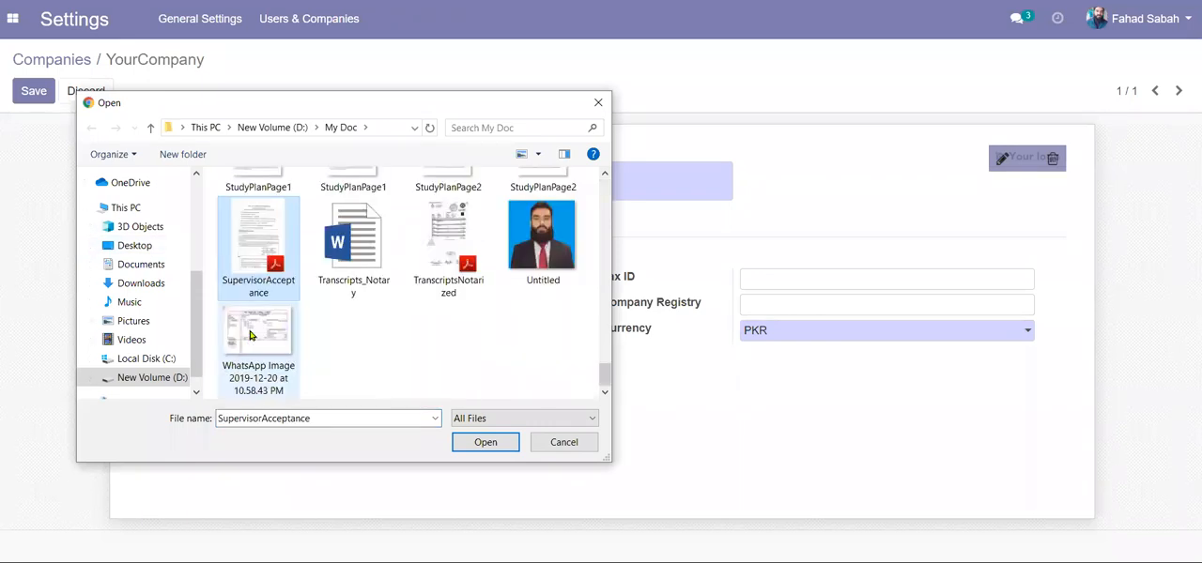
left_click(167, 360)
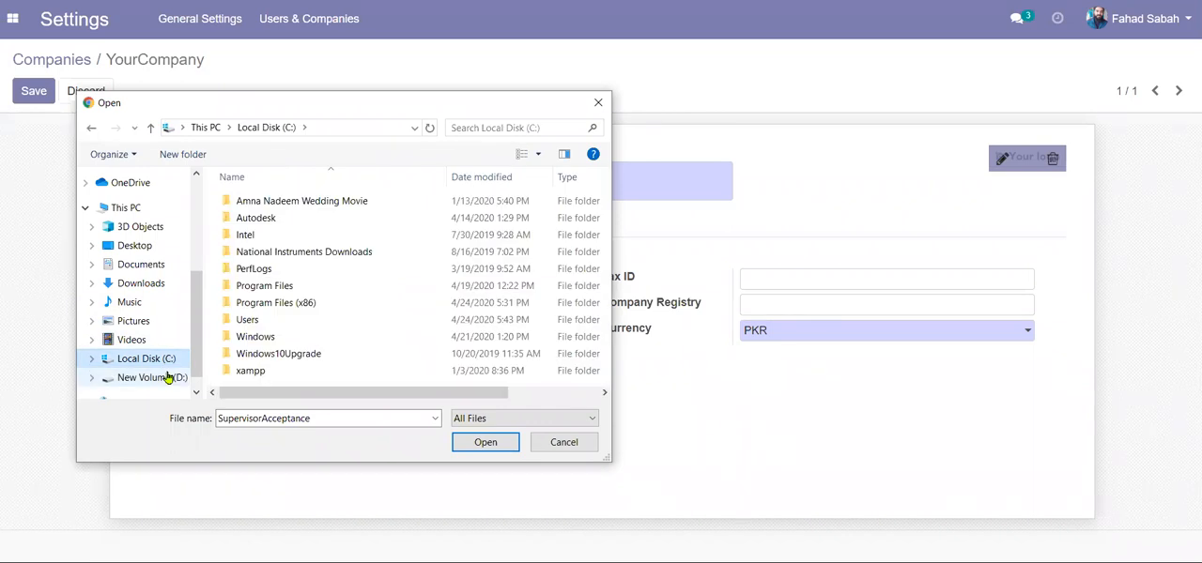
left_click(166, 378)
left_click(334, 311)
type("su")
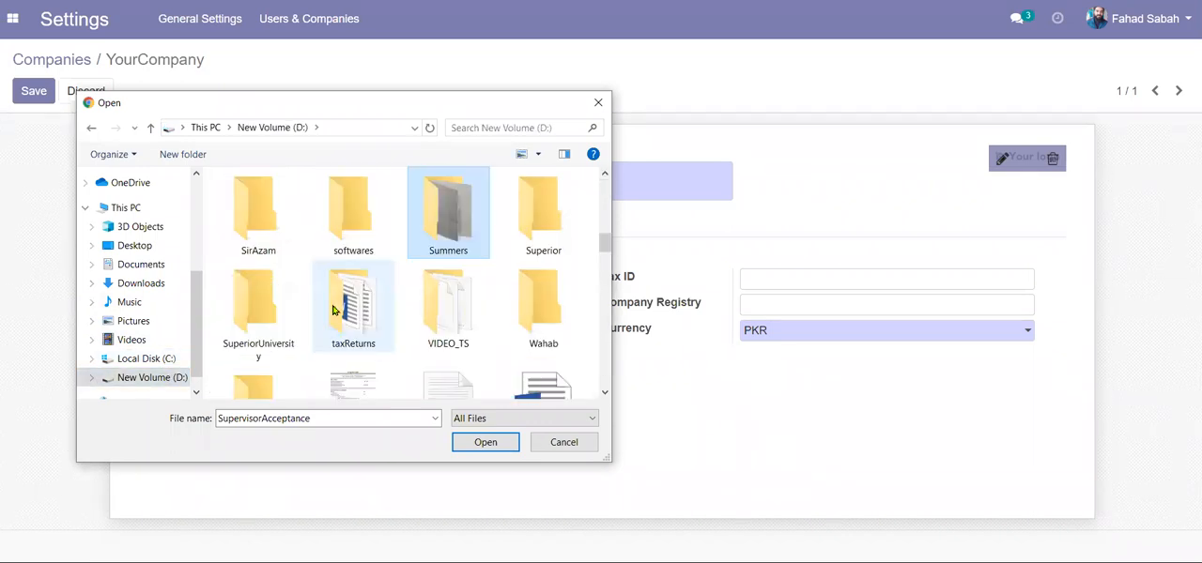
double_click(268, 318)
type("logo-light")
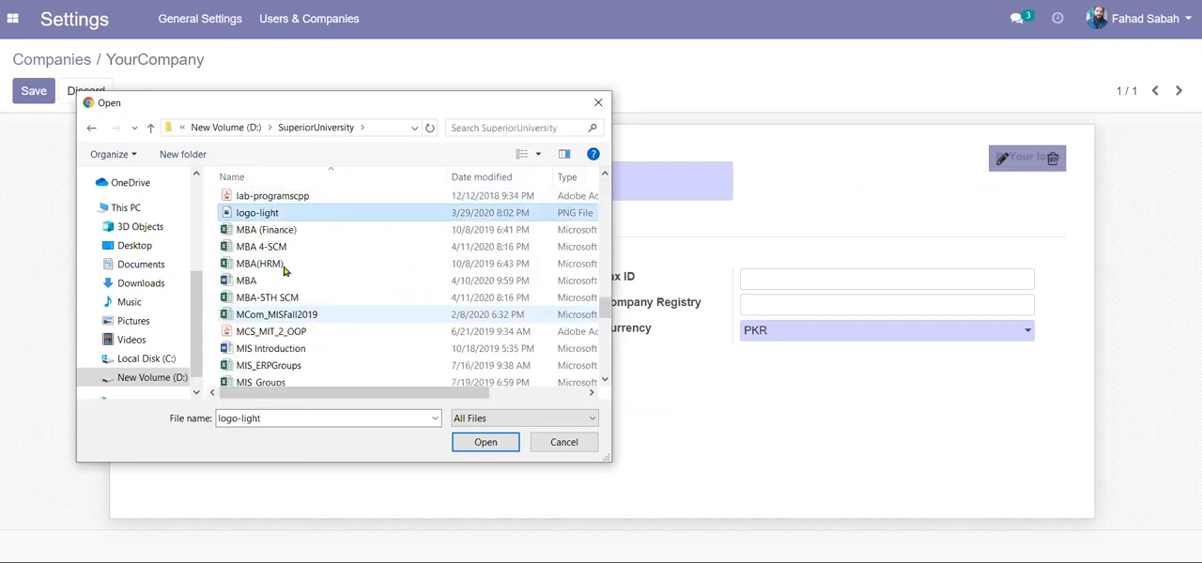
double_click(257, 213)
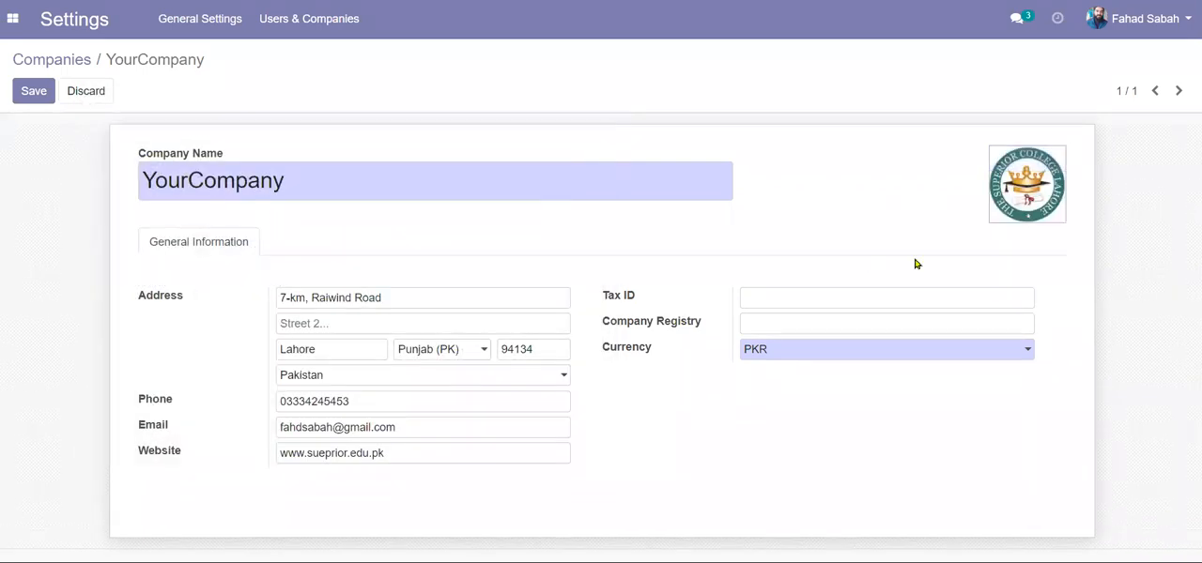
left_click(35, 94)
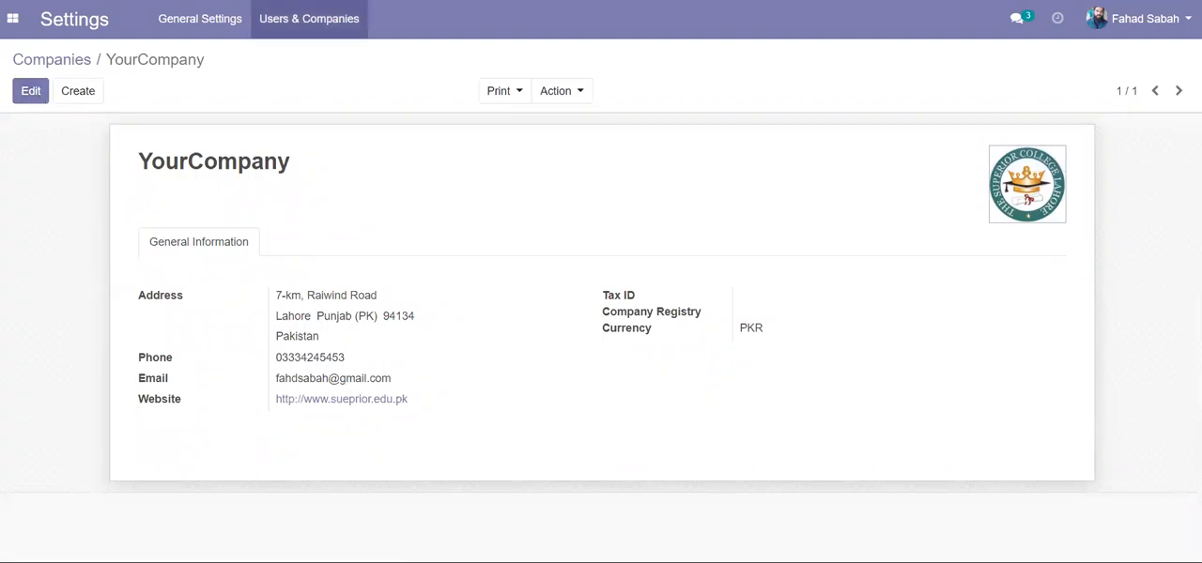
- Install the Website app and choose the Default theme for the new website
left_click(14, 18)
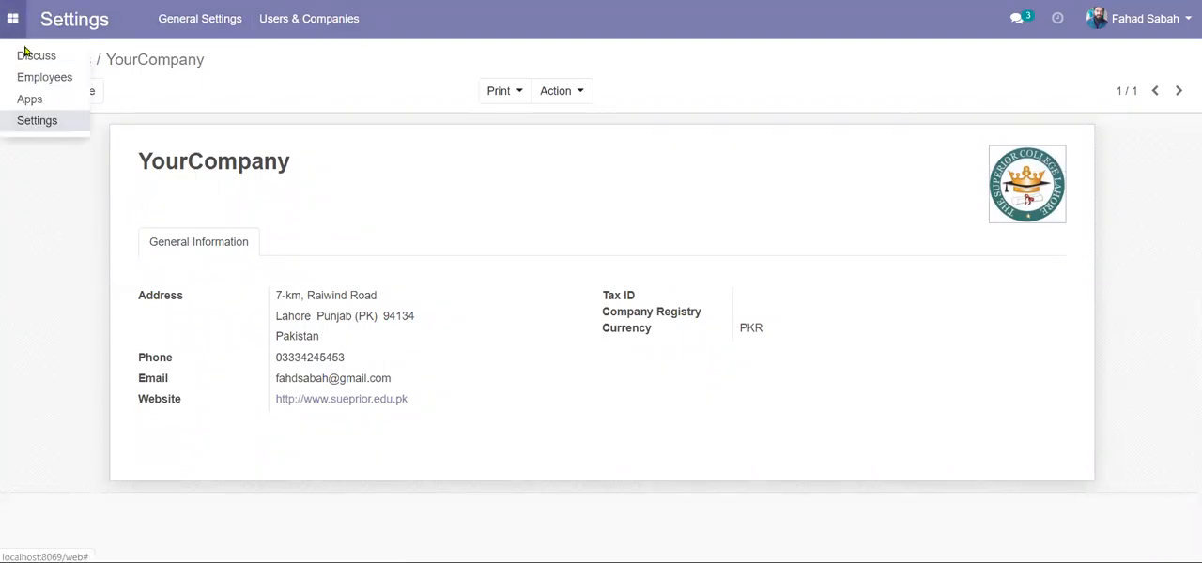
left_click(38, 101)
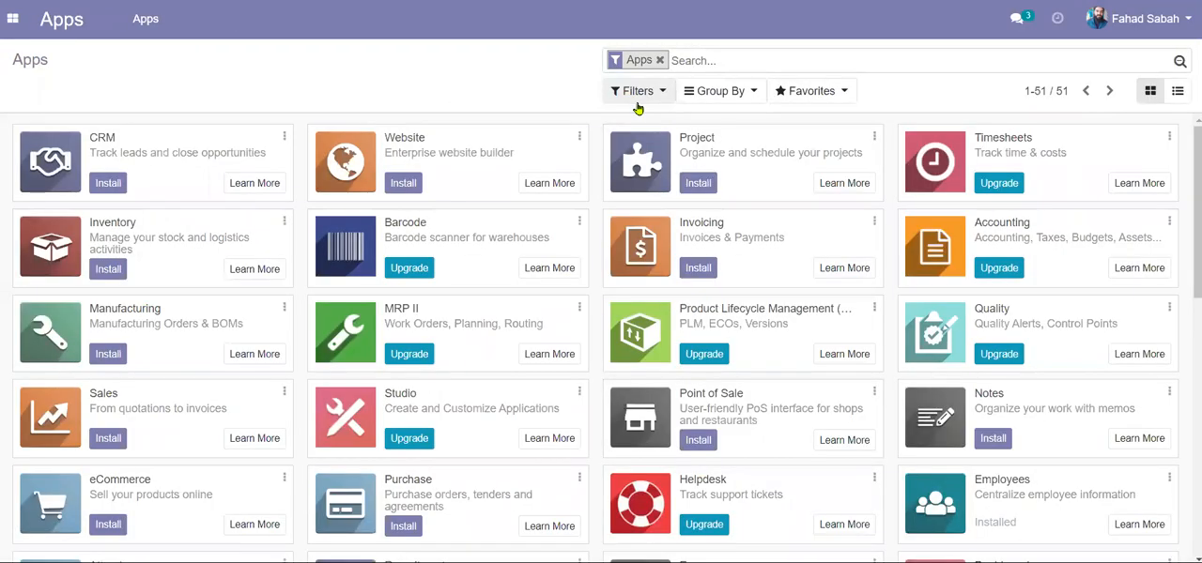
left_click(403, 184)
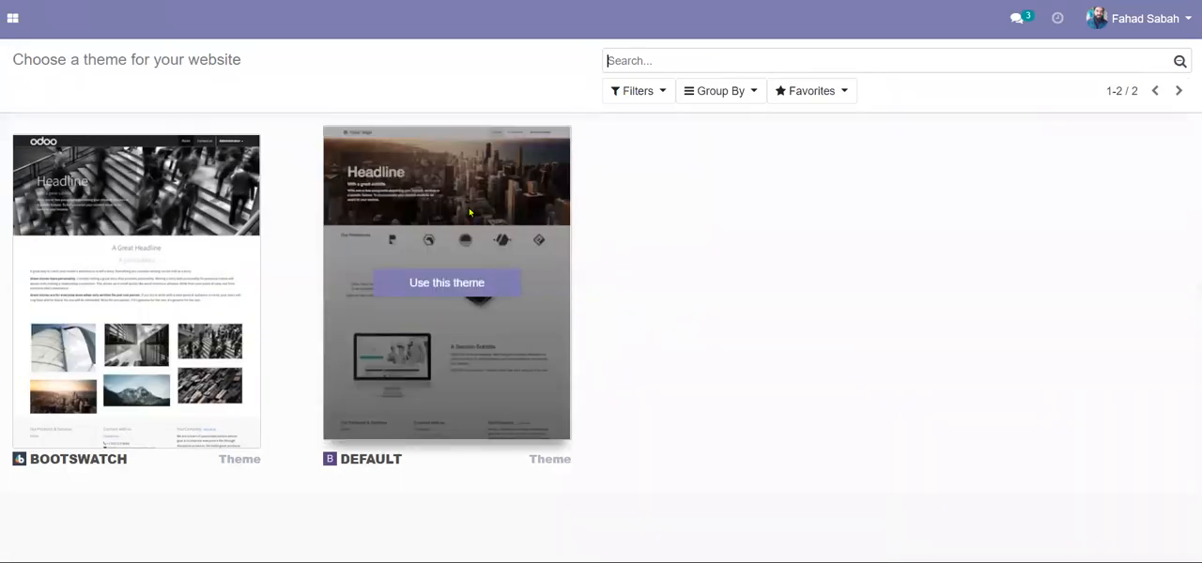
mouse_move(537, 223)
left_click(447, 283)
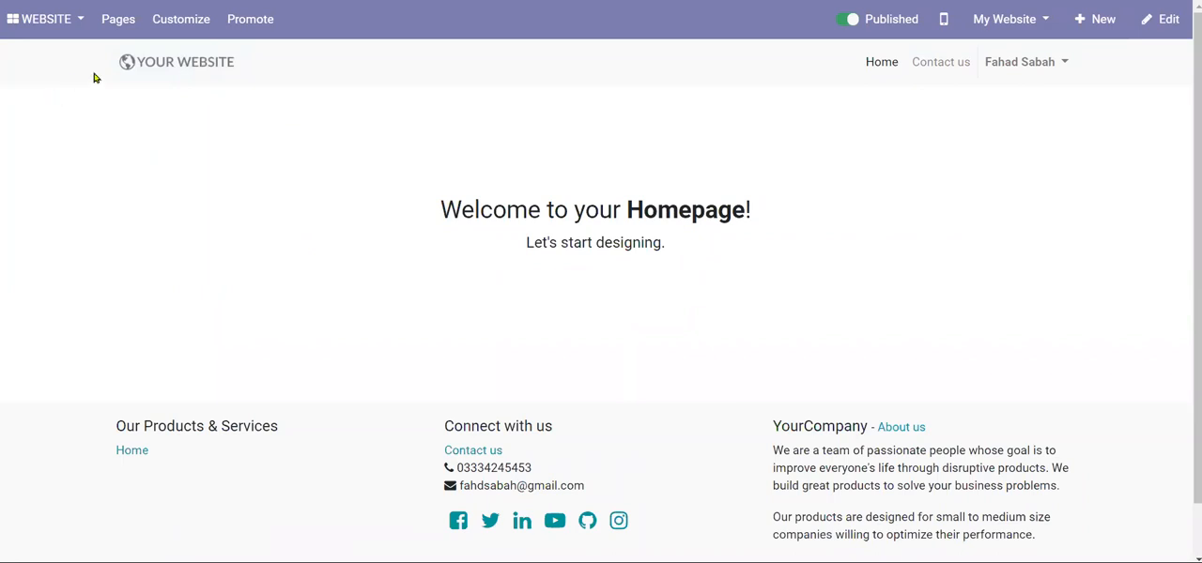
- Review the website's app, page and customization options and look over the homepage down to its footer
left_click(13, 26)
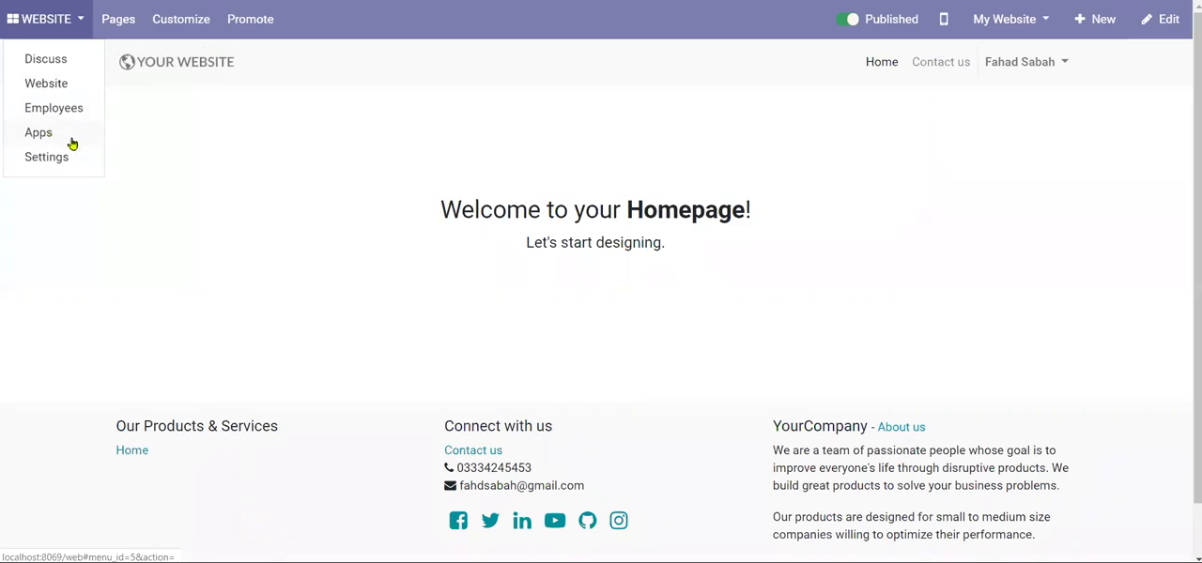
left_click(120, 21)
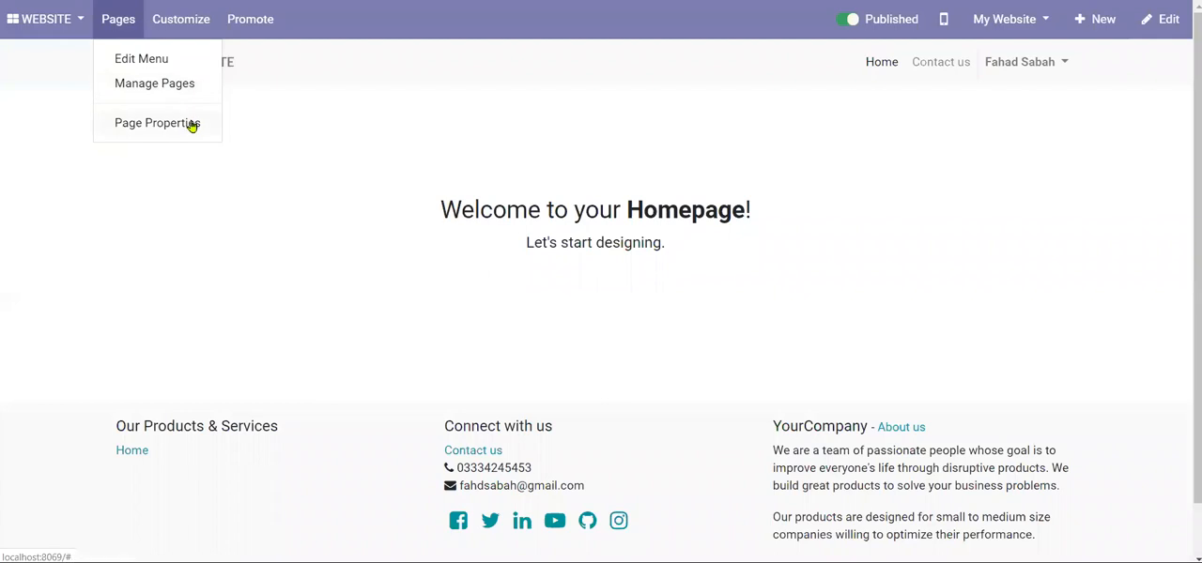
left_click(174, 22)
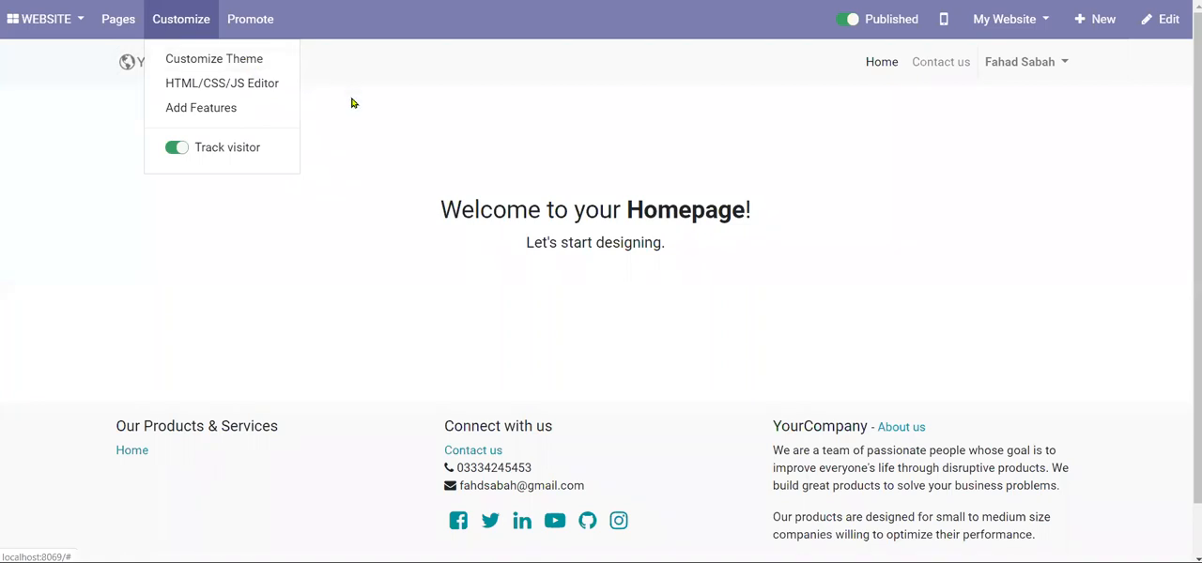
left_click(838, 90)
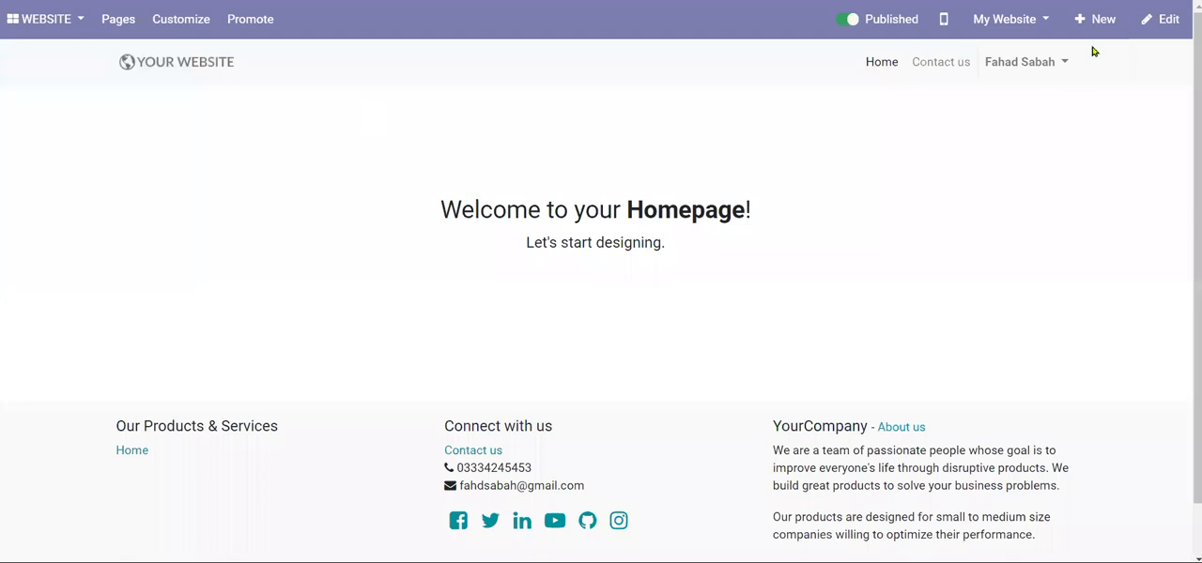
scroll(631, 303, "down", 1)
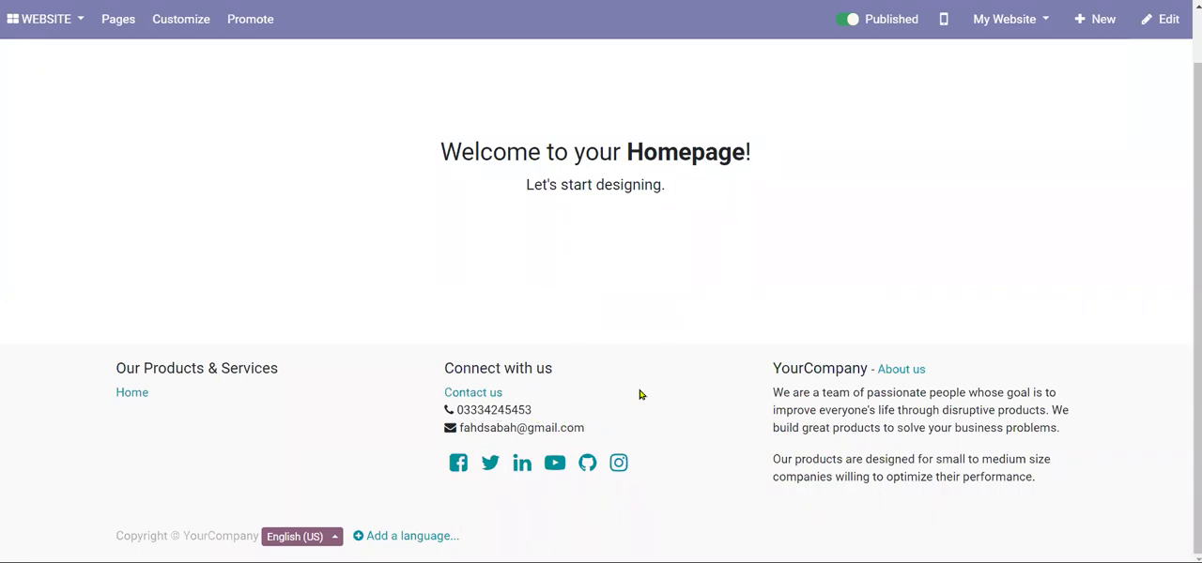
scroll(990, 108, "up", 1)
- View the website's Contact us page, examining its contact form and the company's contact details
left_click(943, 71)
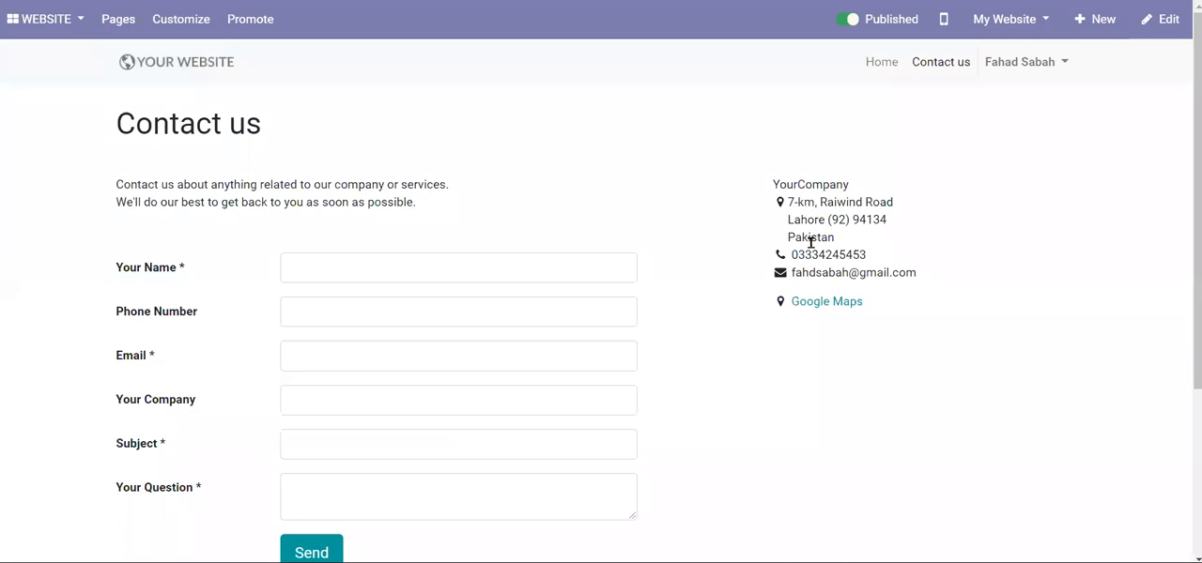
scroll(811, 242, "down", 5)
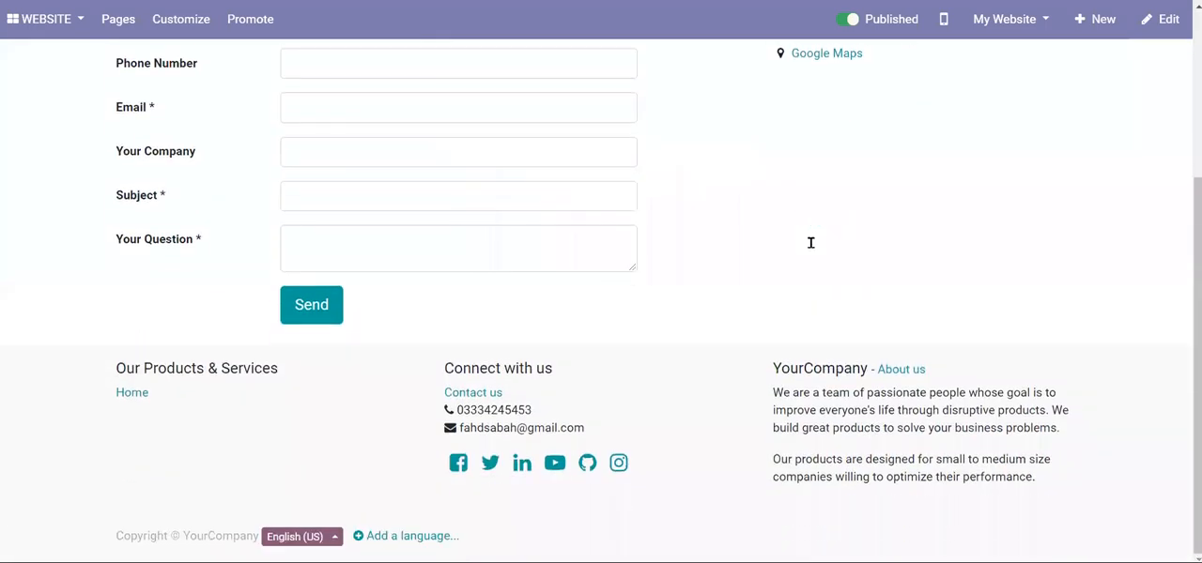
scroll(813, 248, "up", 5)
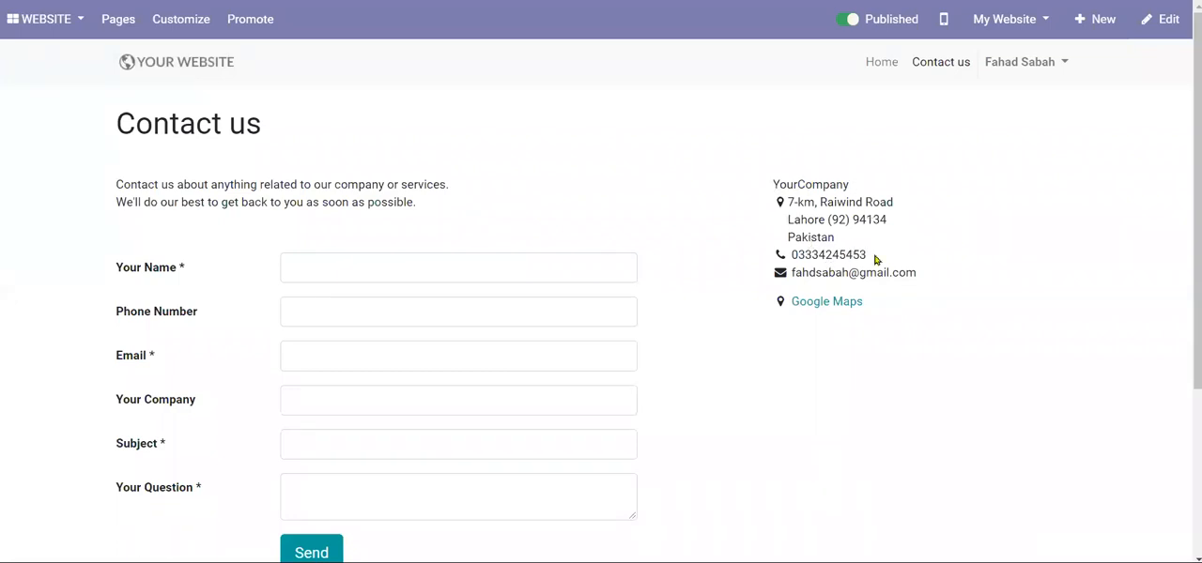
scroll(883, 184, "down", 3)
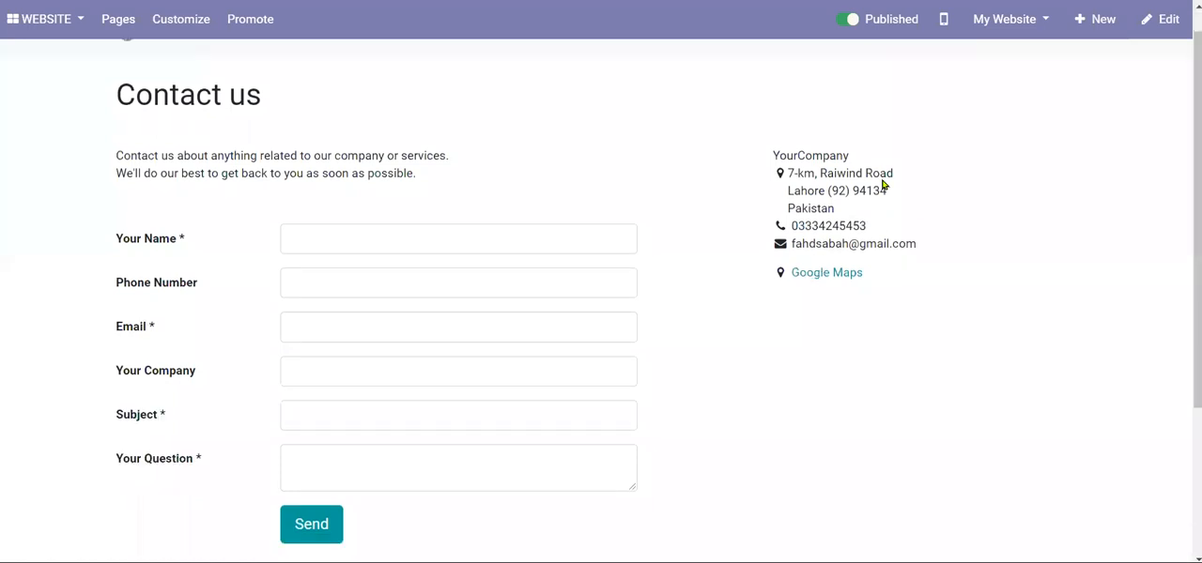
scroll(883, 184, "up", 3)
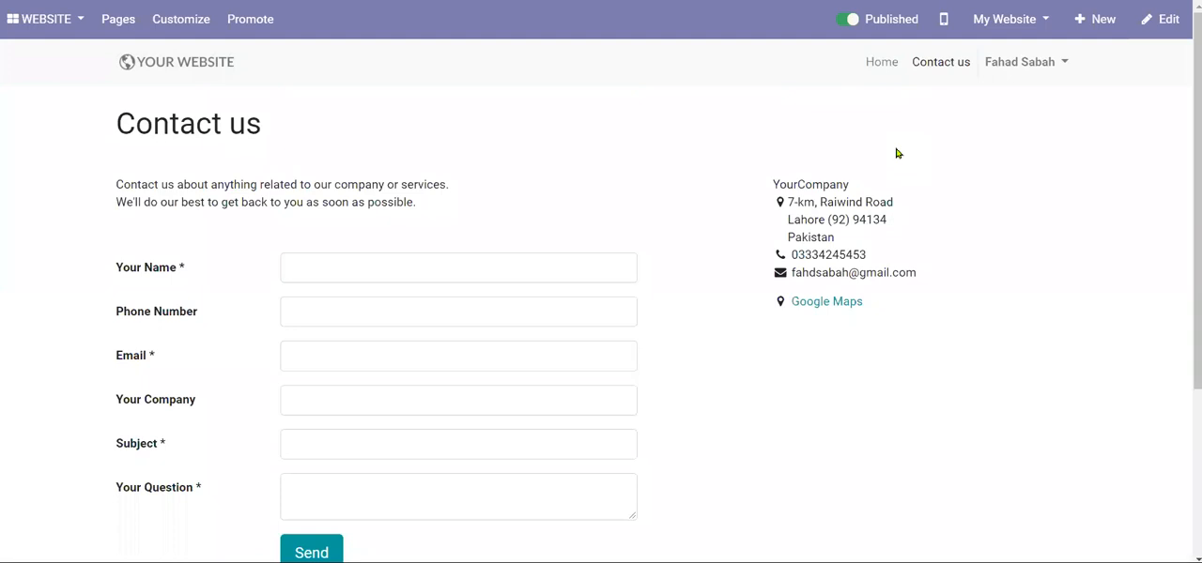
- Create a new website page titled Jobs/Careers, included in the menu, then save it without content and publish it
left_click(1082, 22)
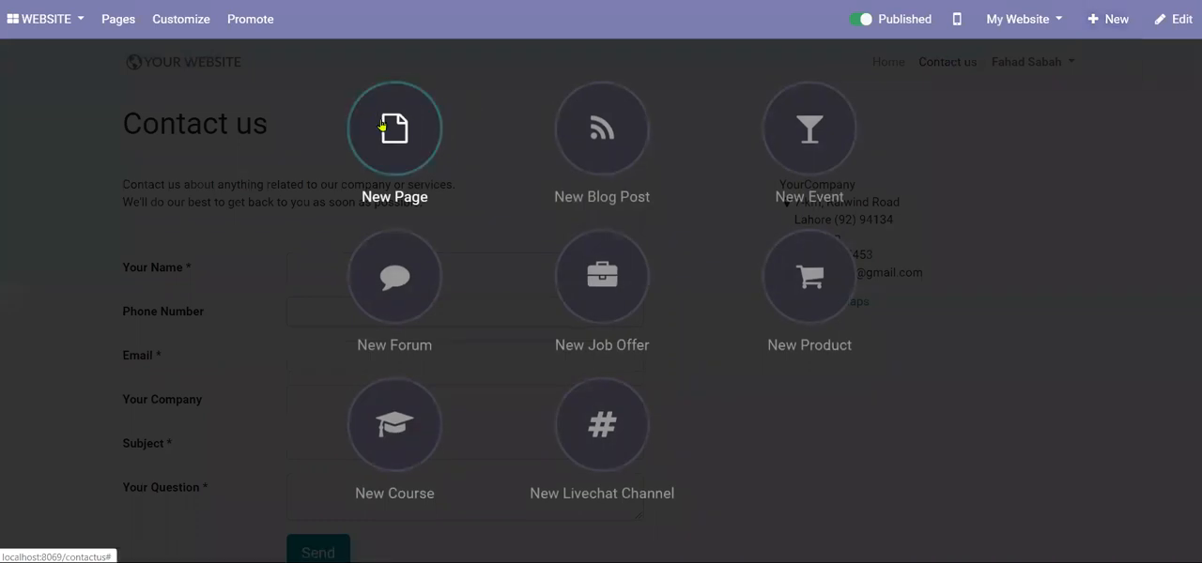
left_click(391, 131)
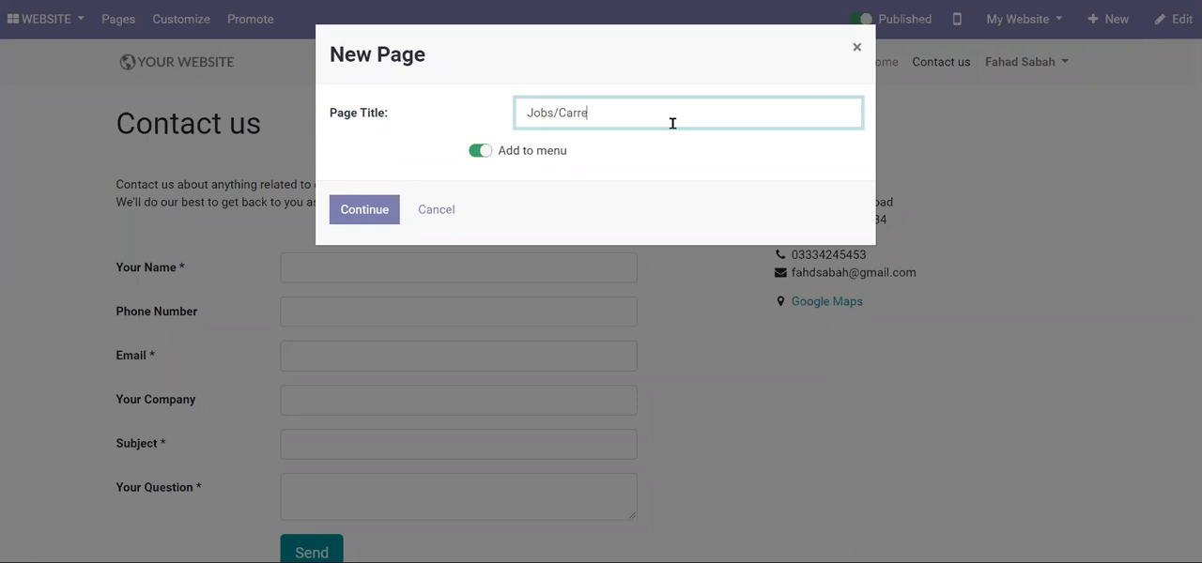
type("Jobs/Careers")
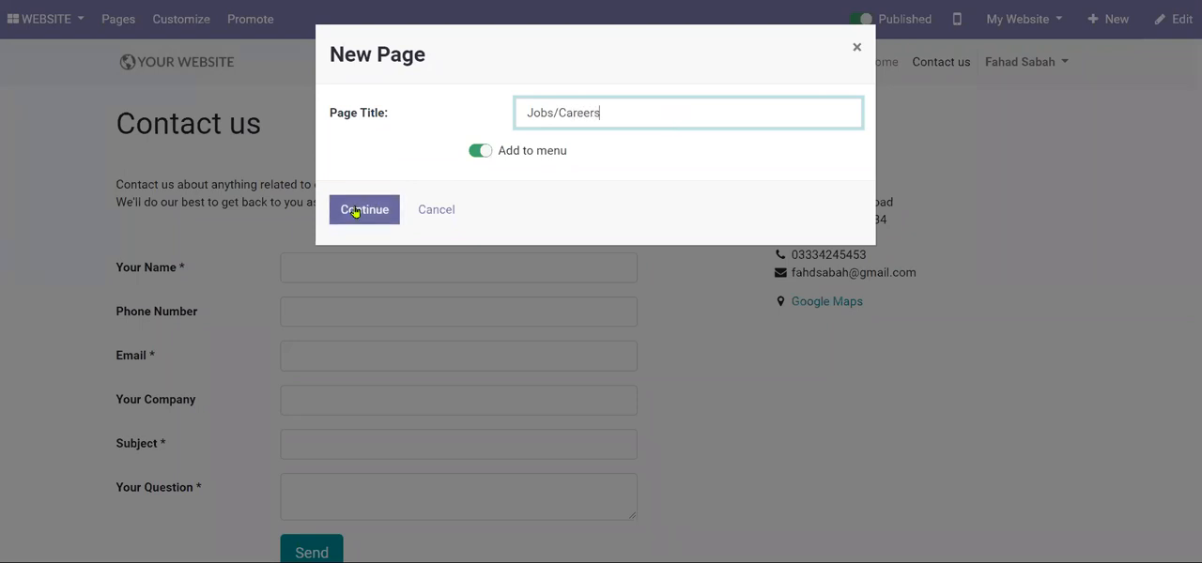
left_click(355, 211)
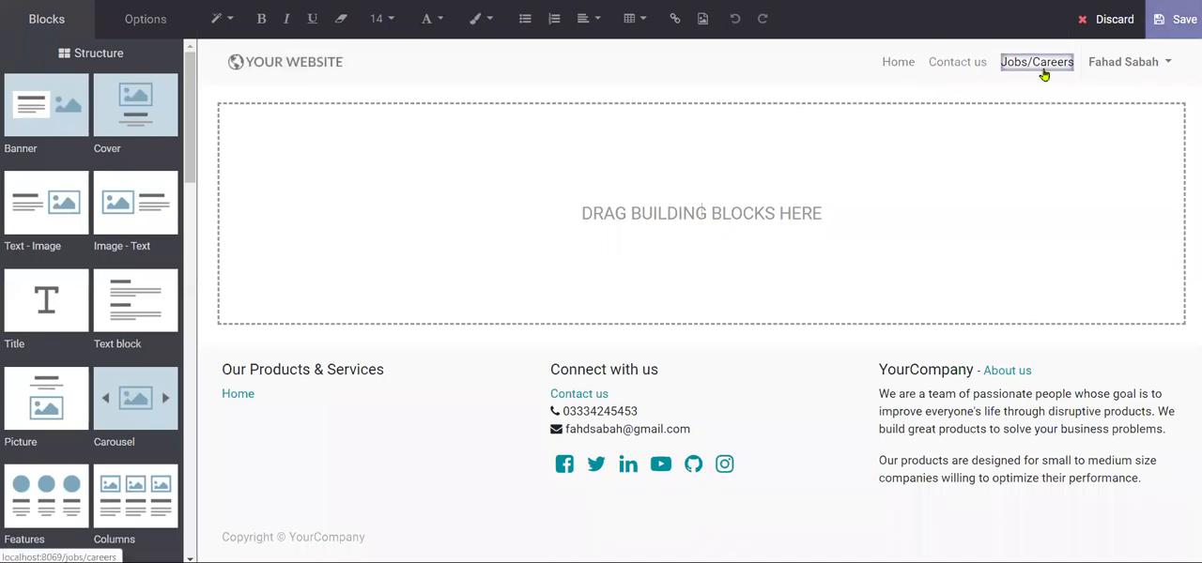
left_click(1175, 23)
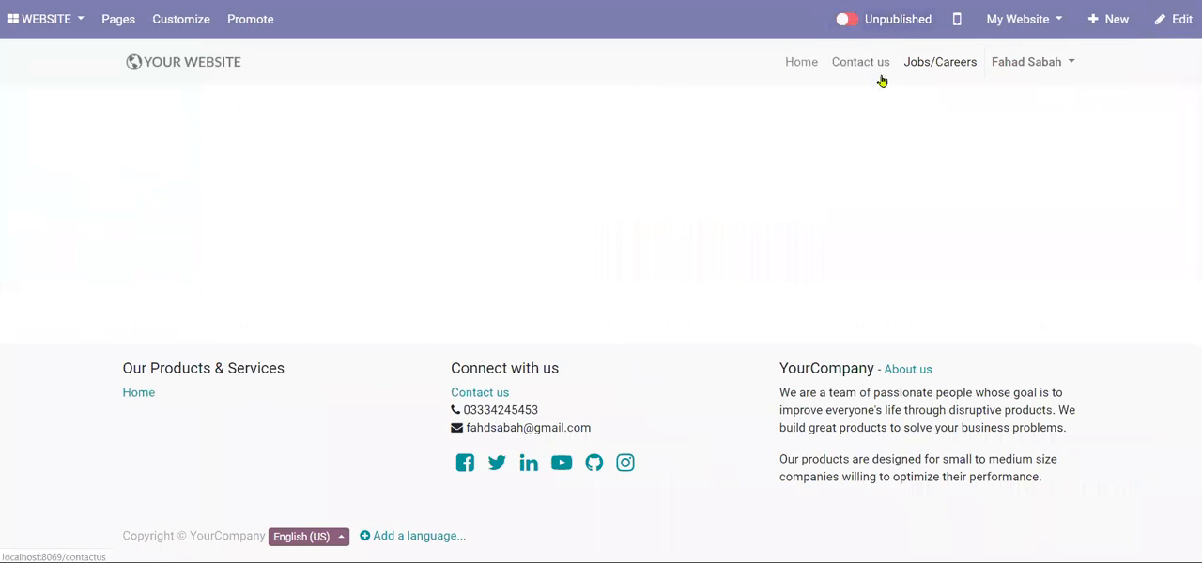
left_click(851, 26)
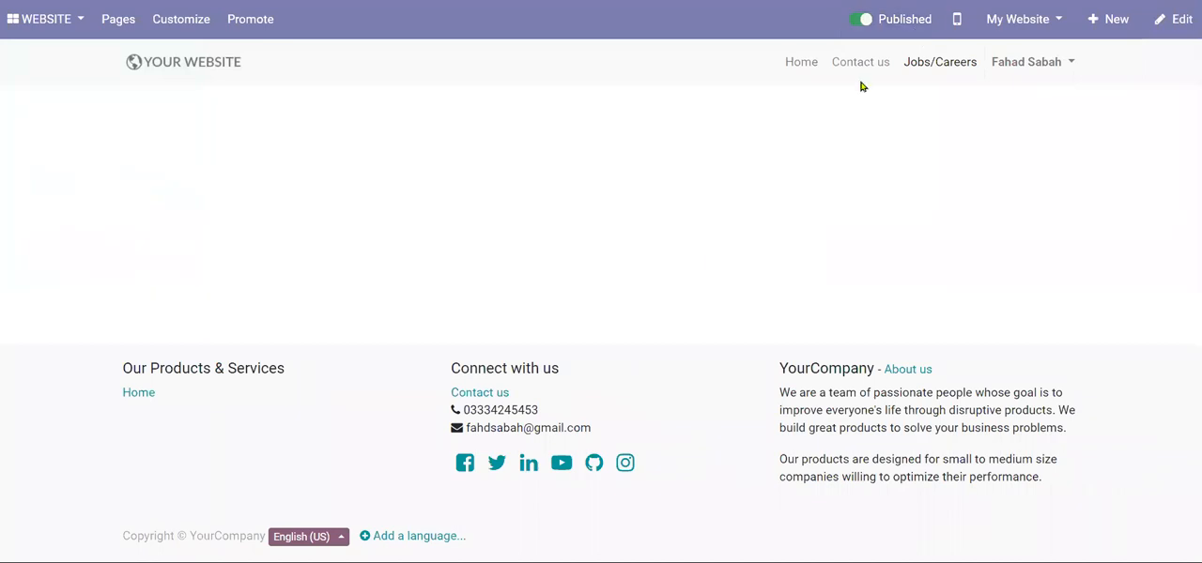
- Reorder the website's top menu so Contact us comes after Jobs/Careers, and save the menu
left_click(126, 25)
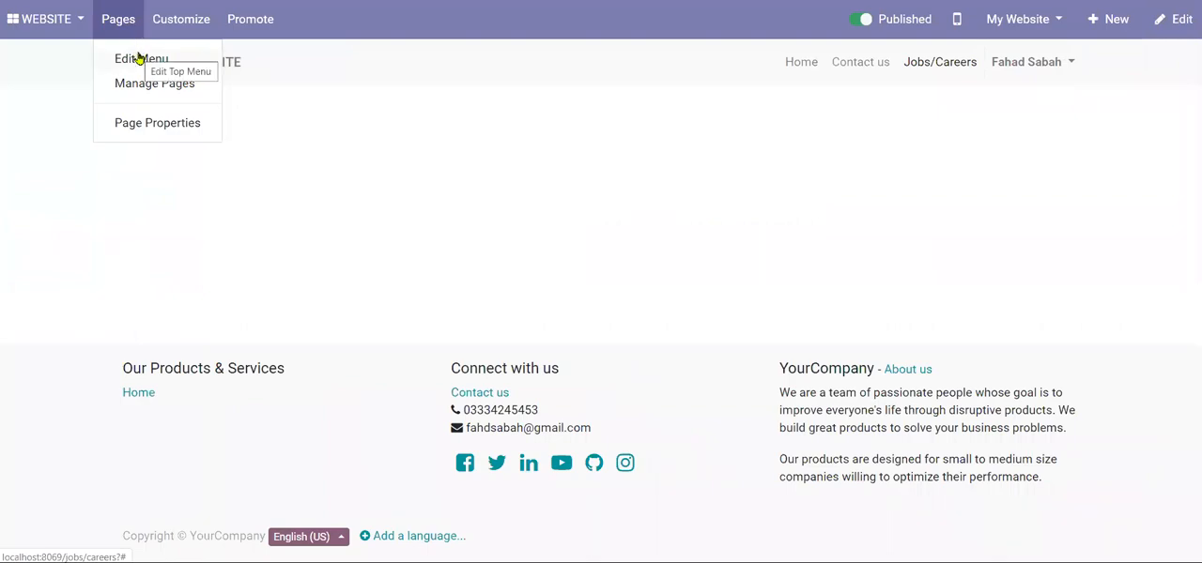
left_click(138, 58)
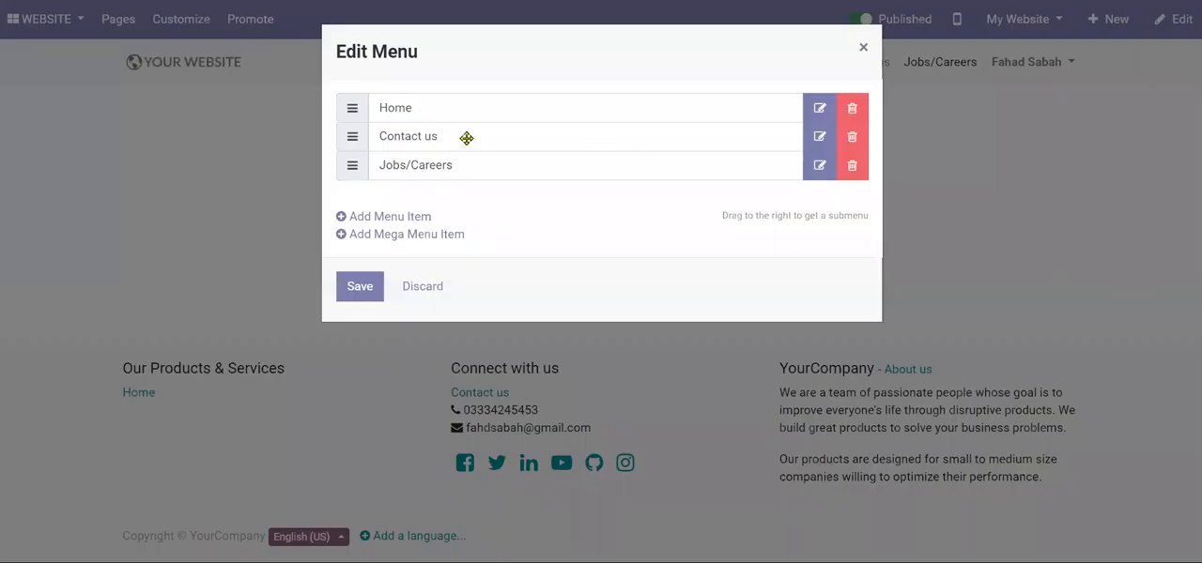
double_click(603, 99)
left_click(366, 199)
left_click_drag(349, 138, 350, 167)
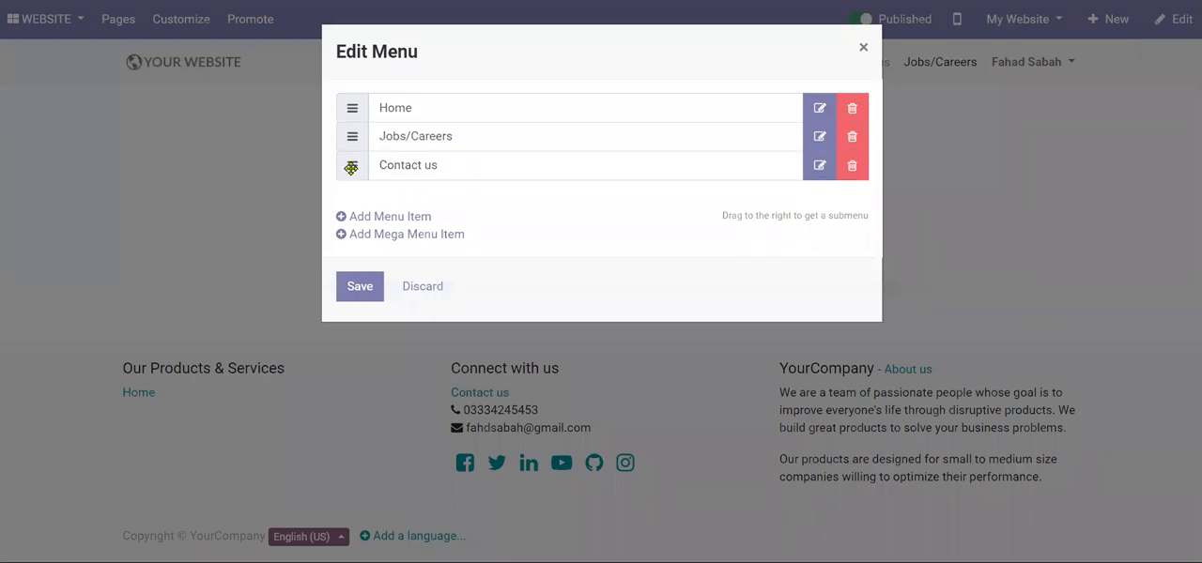
left_click(359, 286)
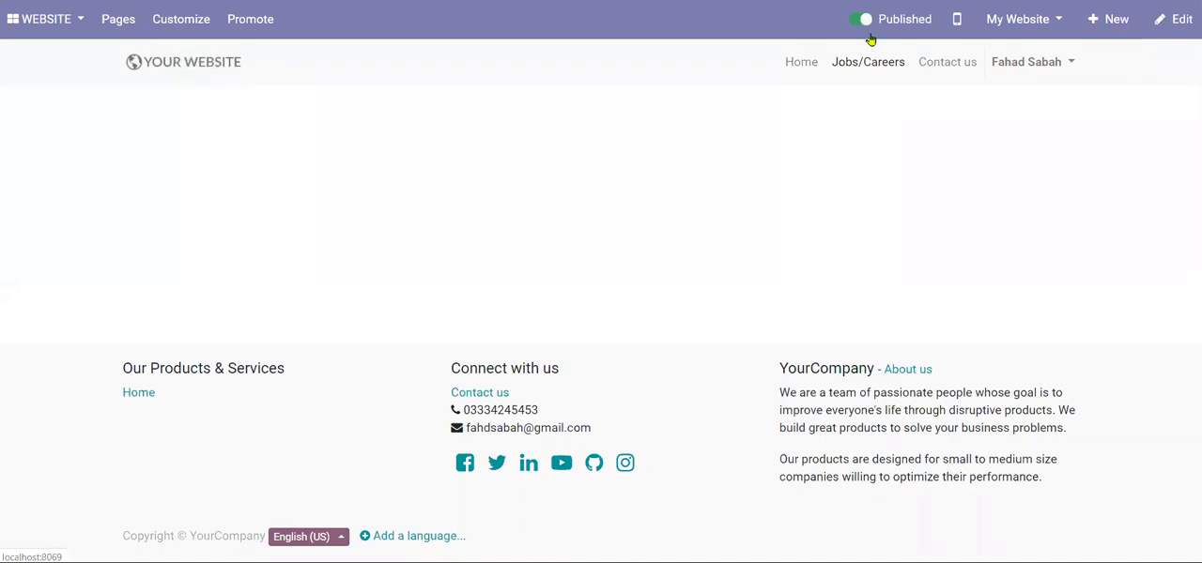
- Set the existing About us page to show in the top menu through its page properties and save
left_click(119, 26)
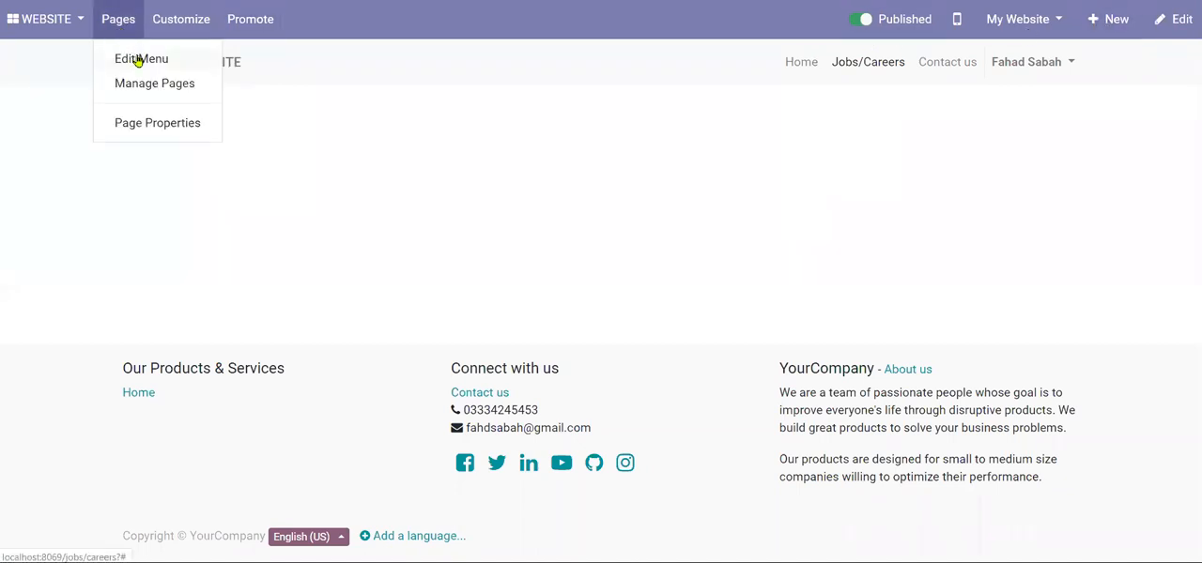
left_click(180, 84)
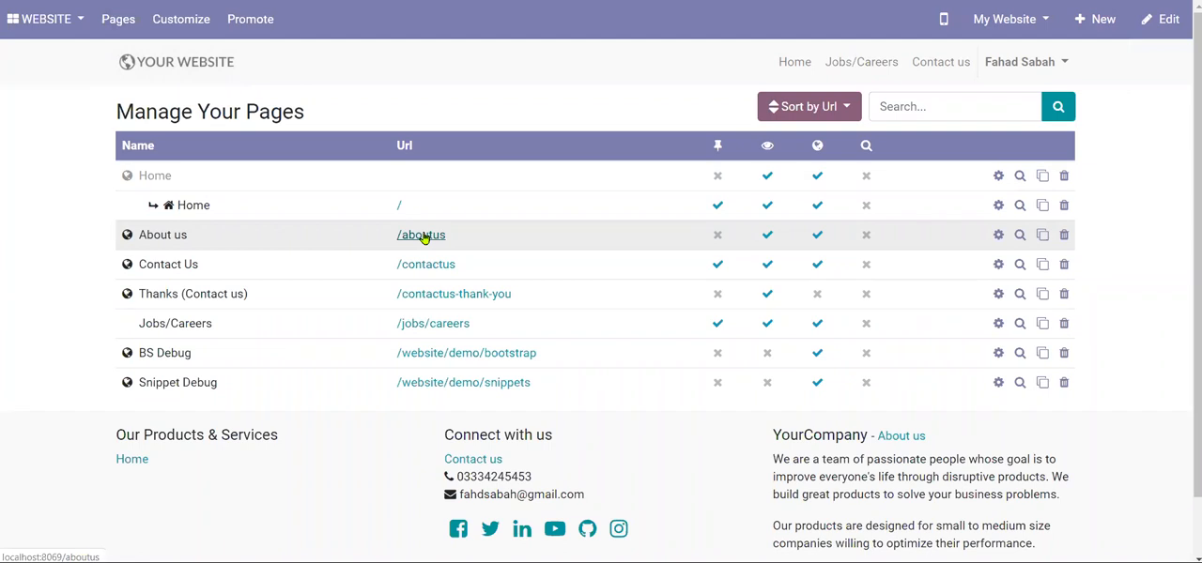
left_click(1000, 240)
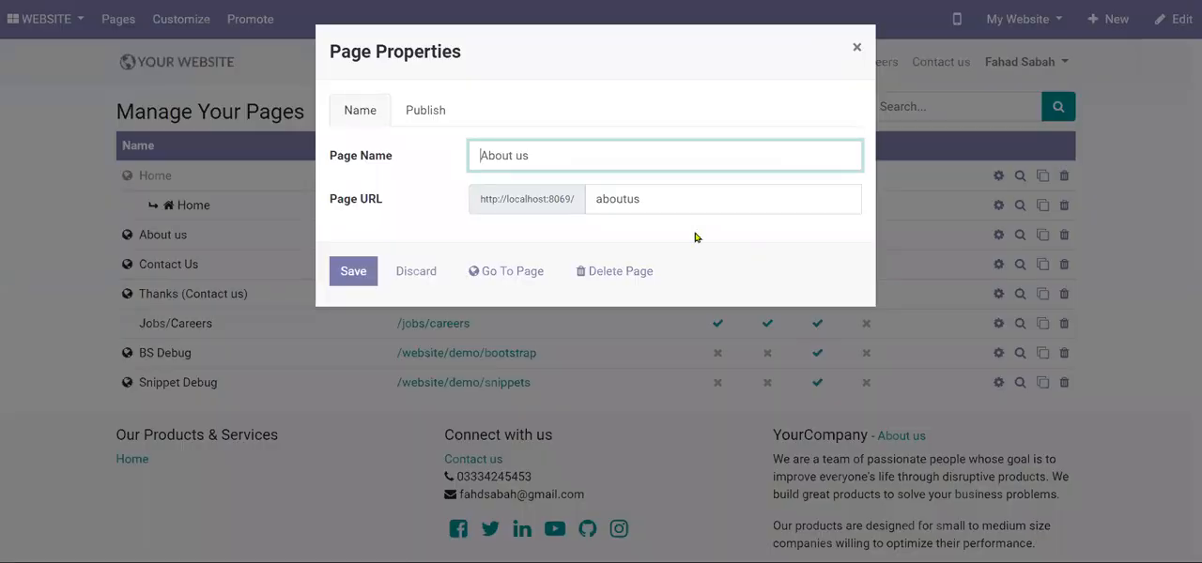
left_click(438, 113)
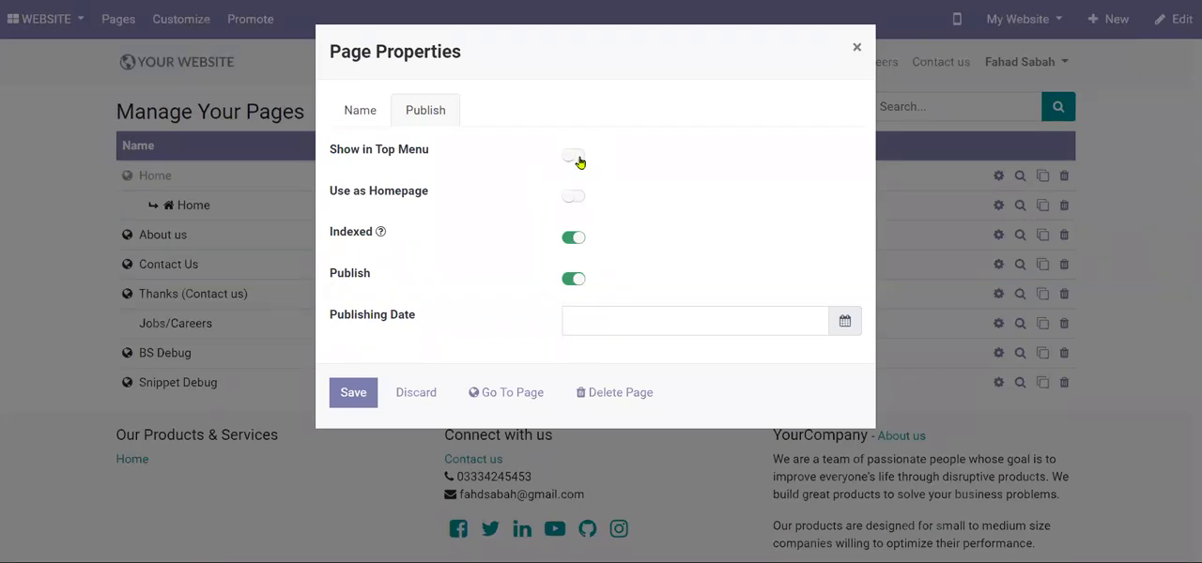
left_click(575, 156)
left_click(362, 392)
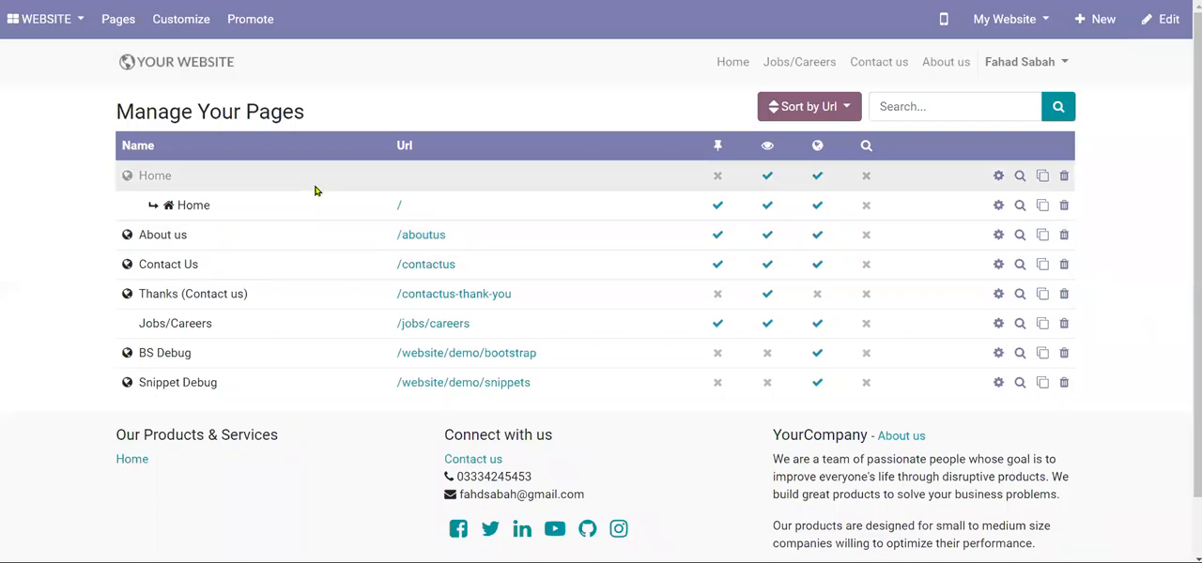
- Create a new website page titled Our Products/Services, included in the menu, then publish it and save it without content
left_click(1094, 24)
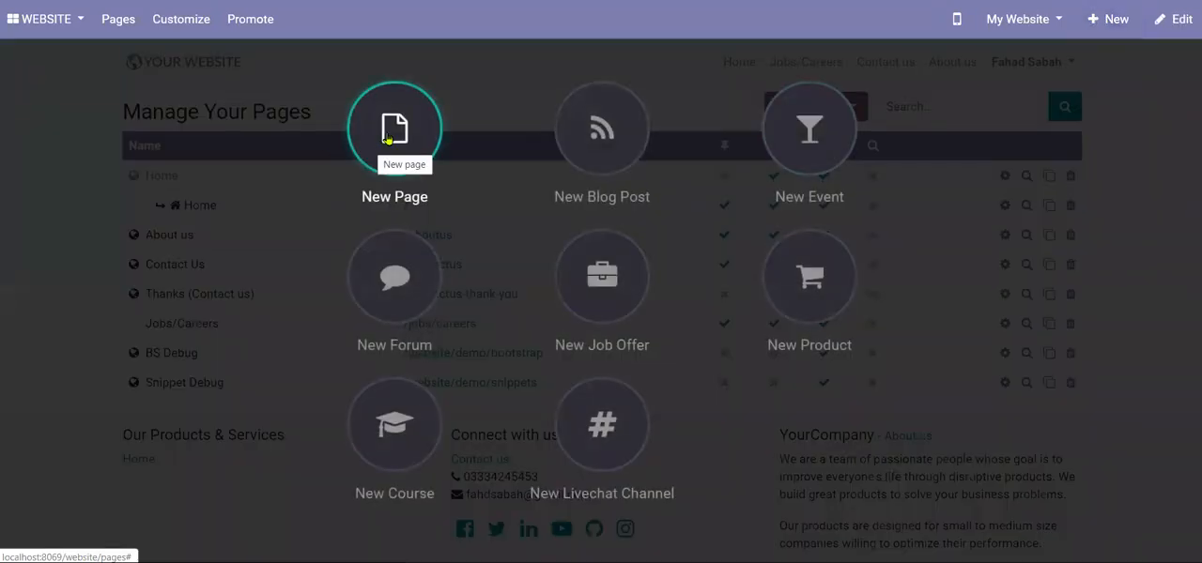
left_click(394, 132)
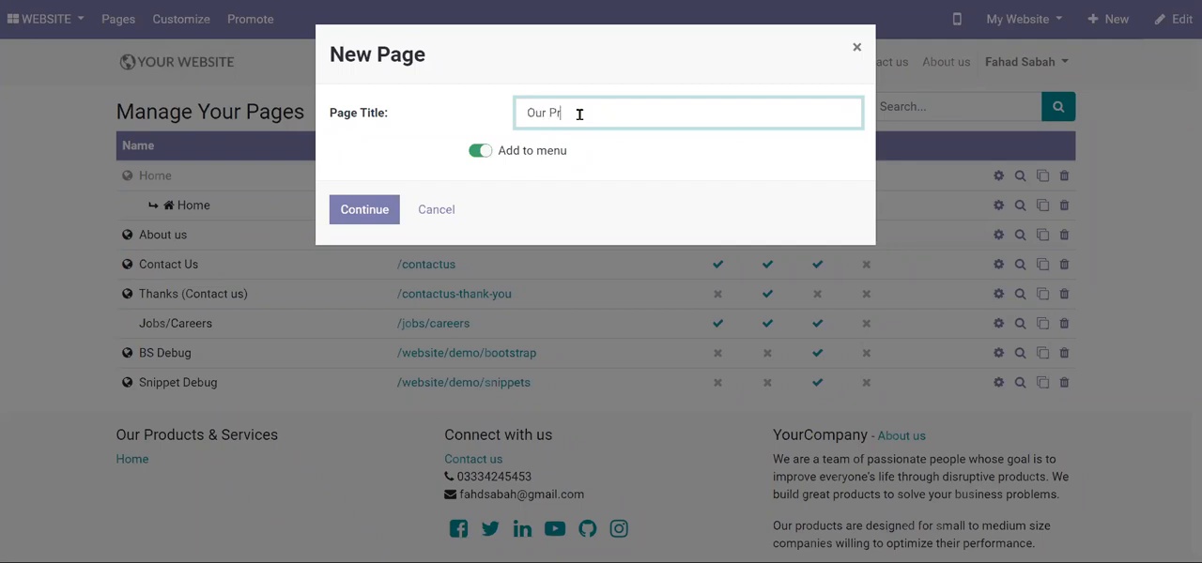
type("Our Product")
key("shift+Left")
key("shift+Left")
key("shift+Left")
key("shift+Left")
key("shift+Left")
key("shift+Left")
key("Right")
type("Servic")
left_click(365, 210)
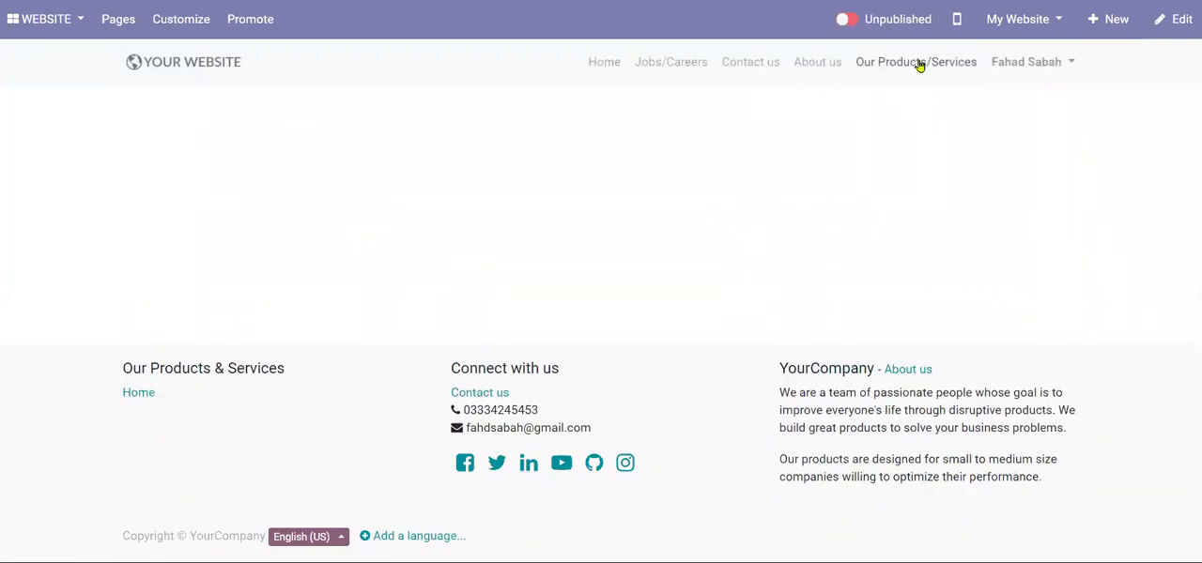
left_click(846, 20)
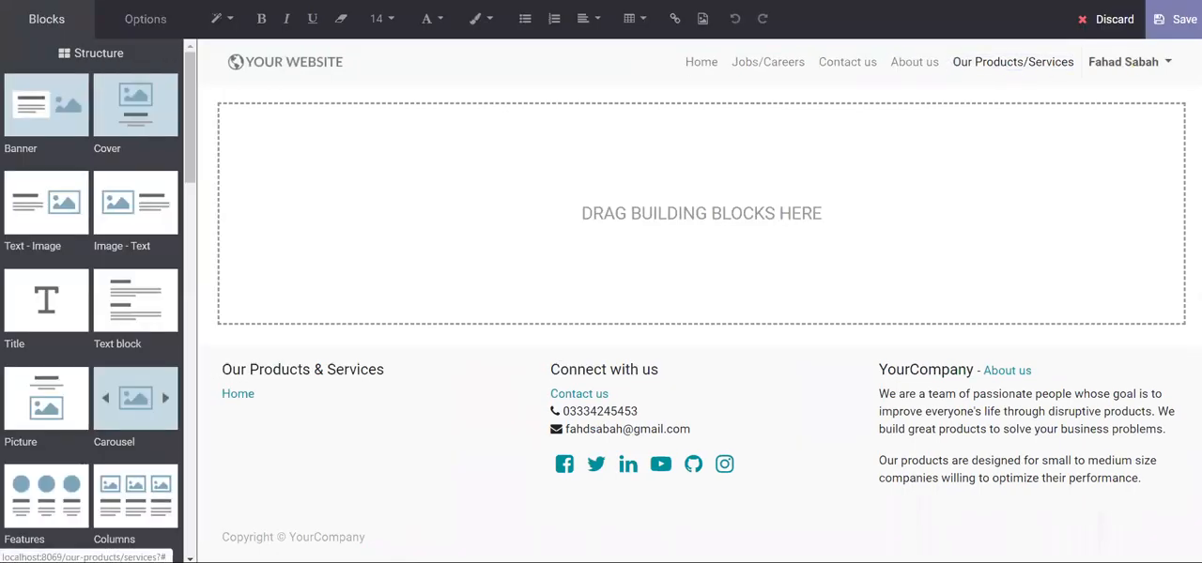
left_click(1175, 20)
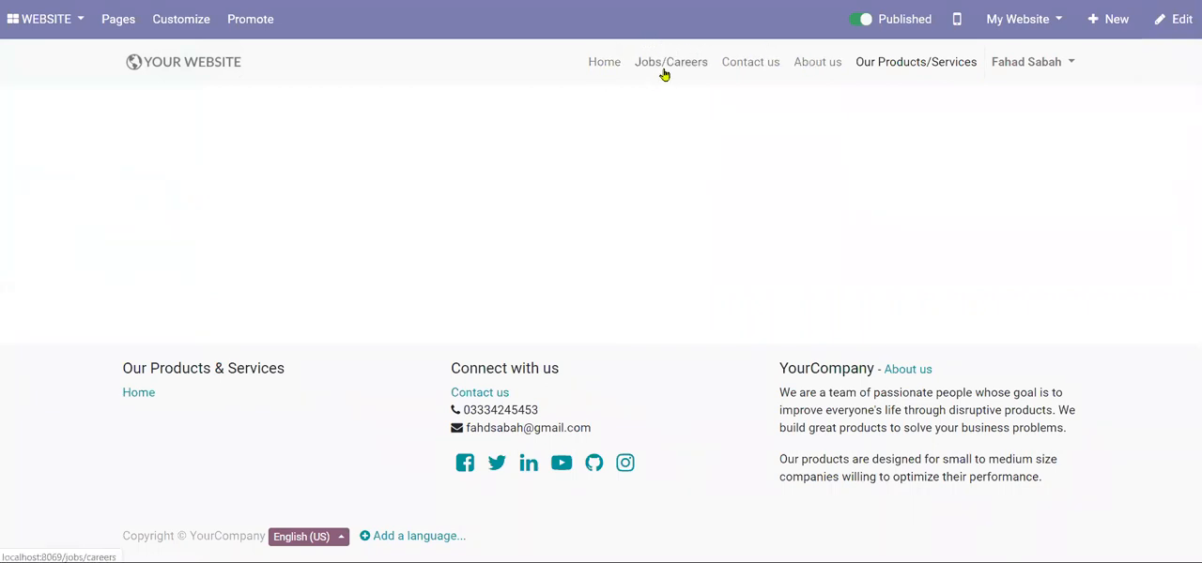
- Reorder the website menu to Home, About us, Jobs/Careers, Our Products/Services, Contact us, and save it
left_click(127, 16)
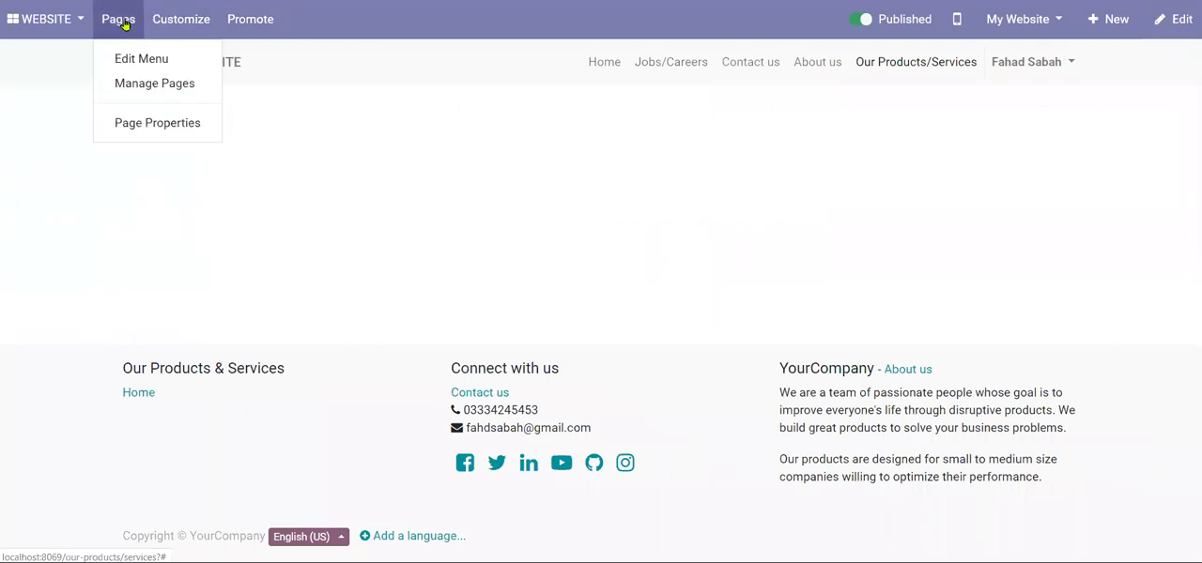
left_click(131, 60)
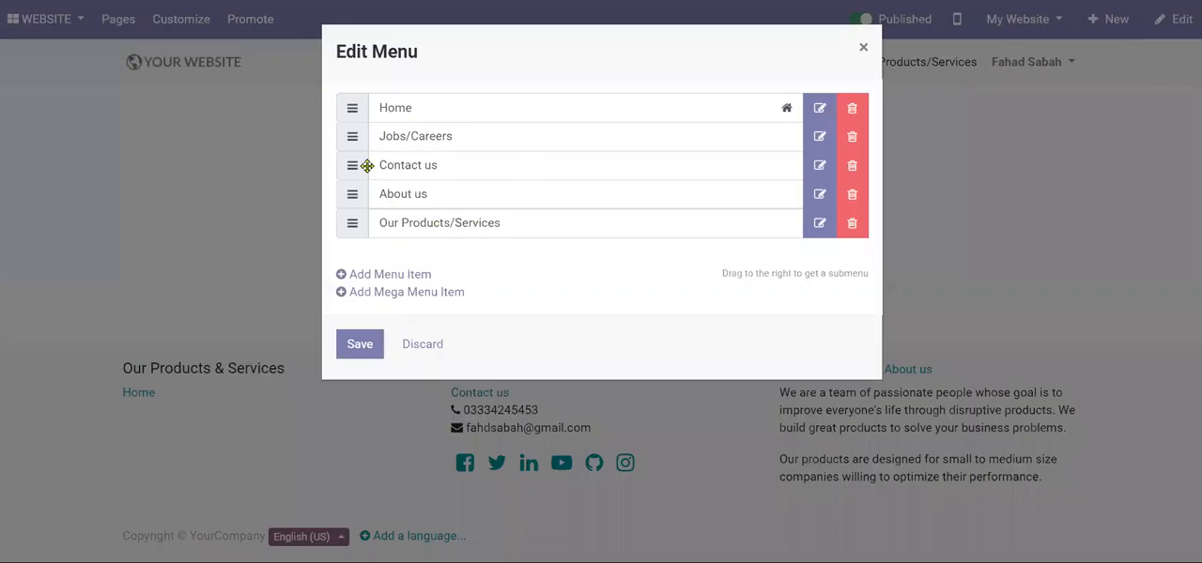
left_click_drag(350, 159, 352, 233)
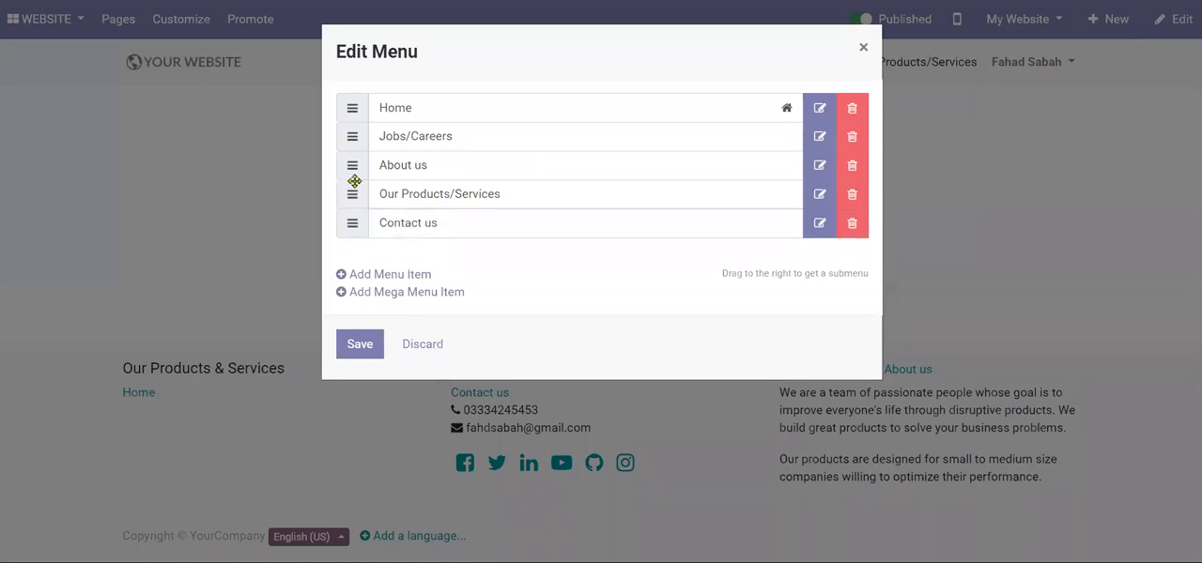
left_click_drag(350, 164, 354, 136)
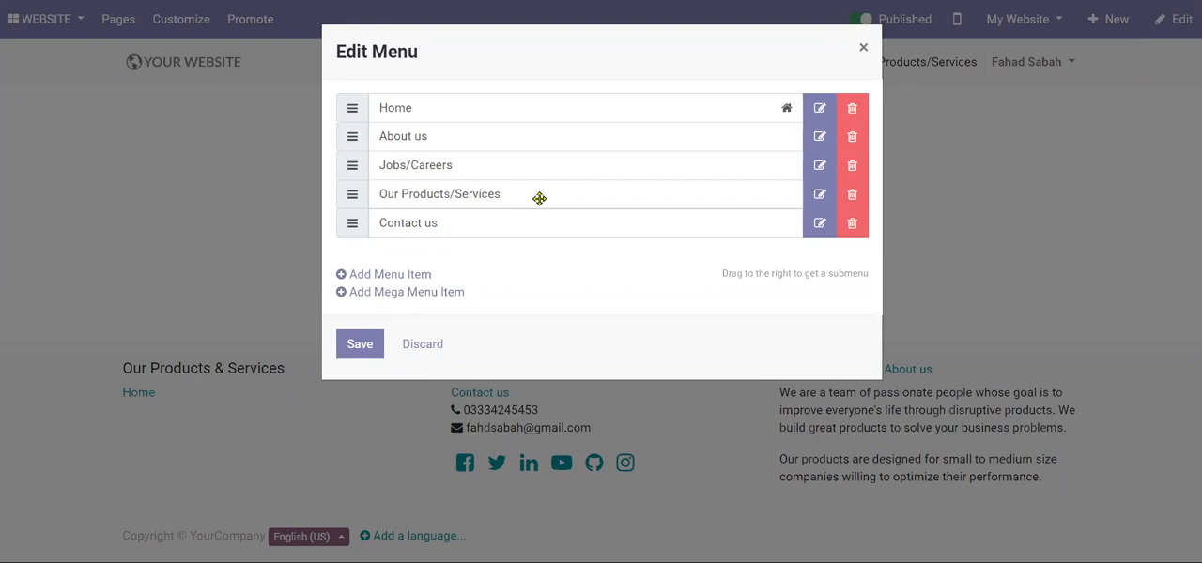
left_click(358, 344)
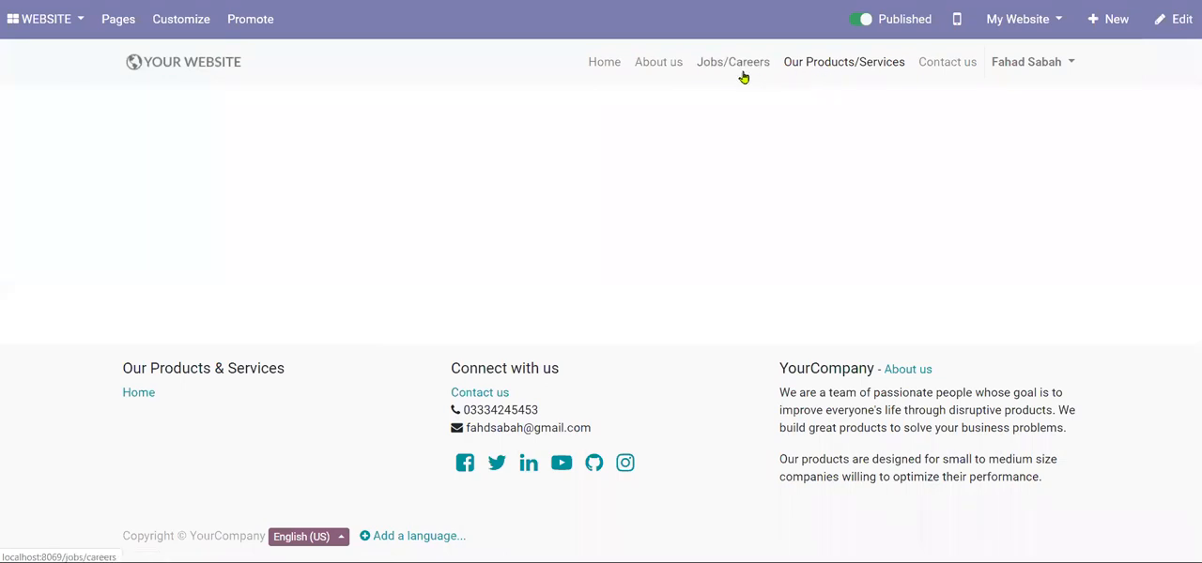
- Open the Home page for editing and place a Title block in its empty content area
left_click(607, 63)
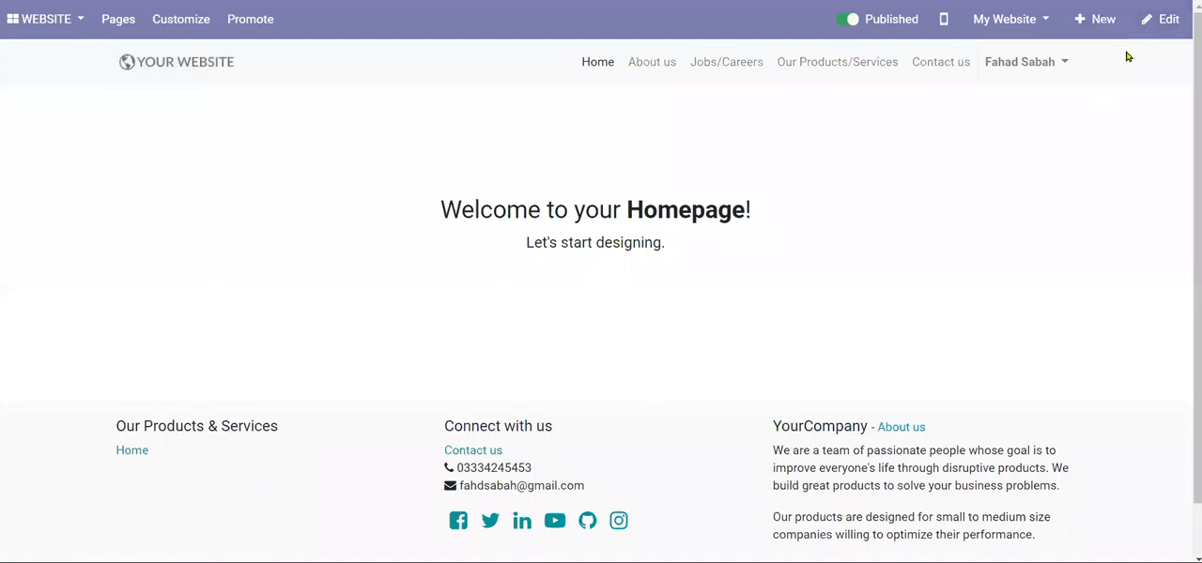
left_click(1146, 22)
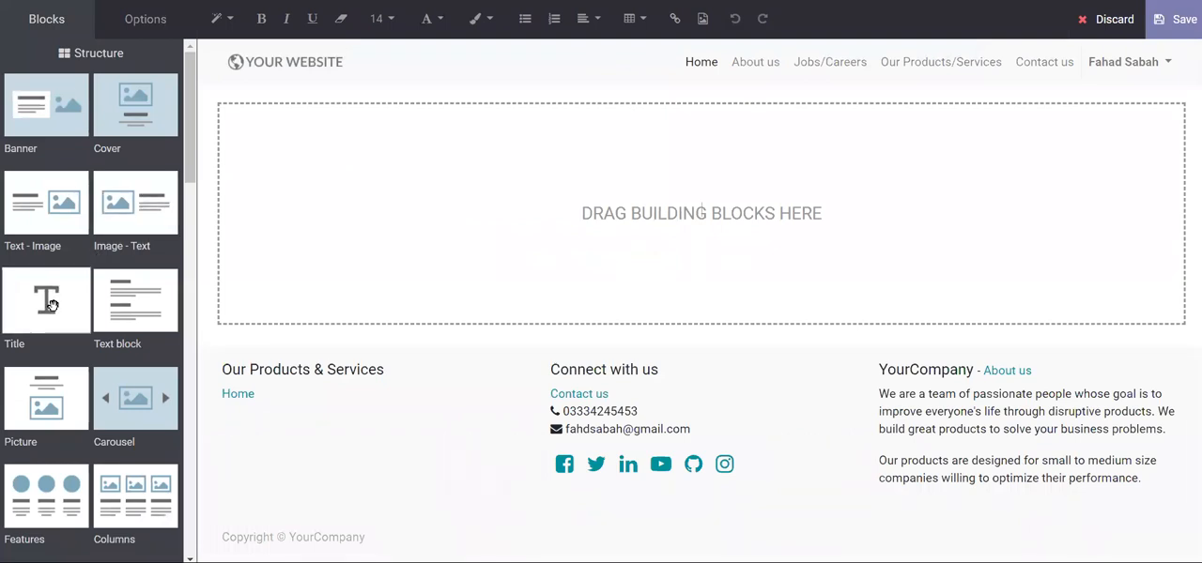
left_click_drag(52, 305, 310, 171)
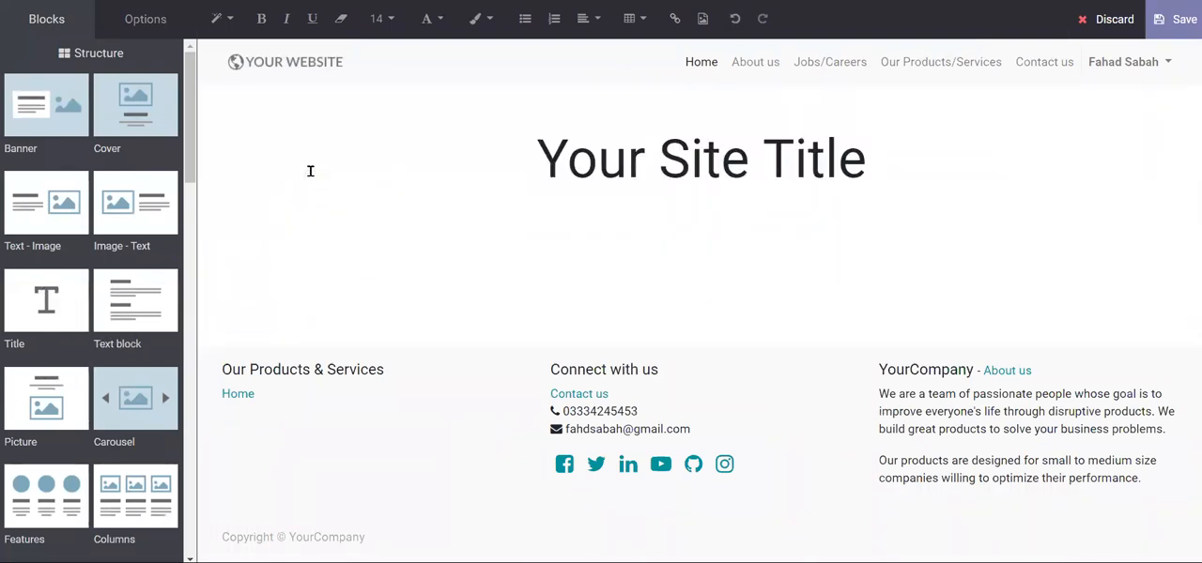
- Replace the placeholder site title on the Home page with "The Superior Group"
key("ctrl+shift+Right")
key("ctrl+shift+Right")
key("ctrl+shift+Right")
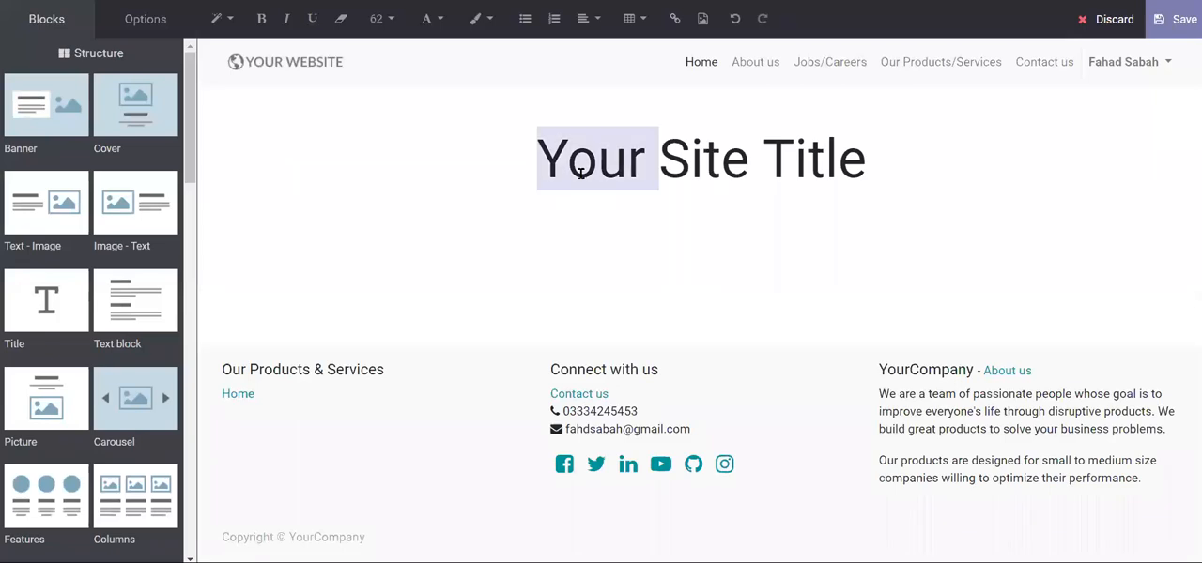
type("Th")
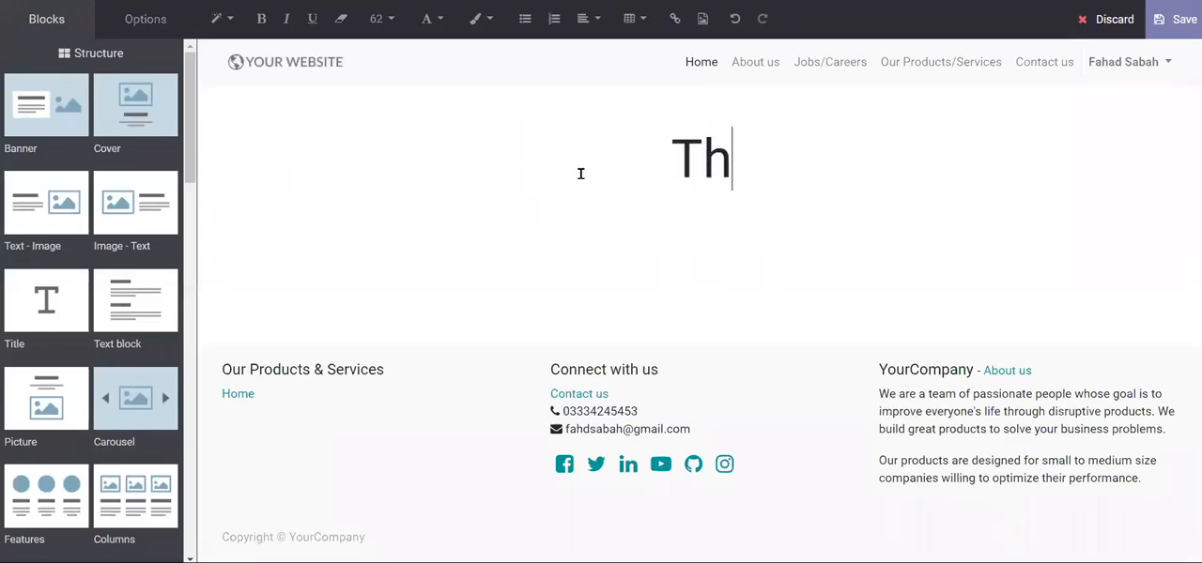
type("e Superi")
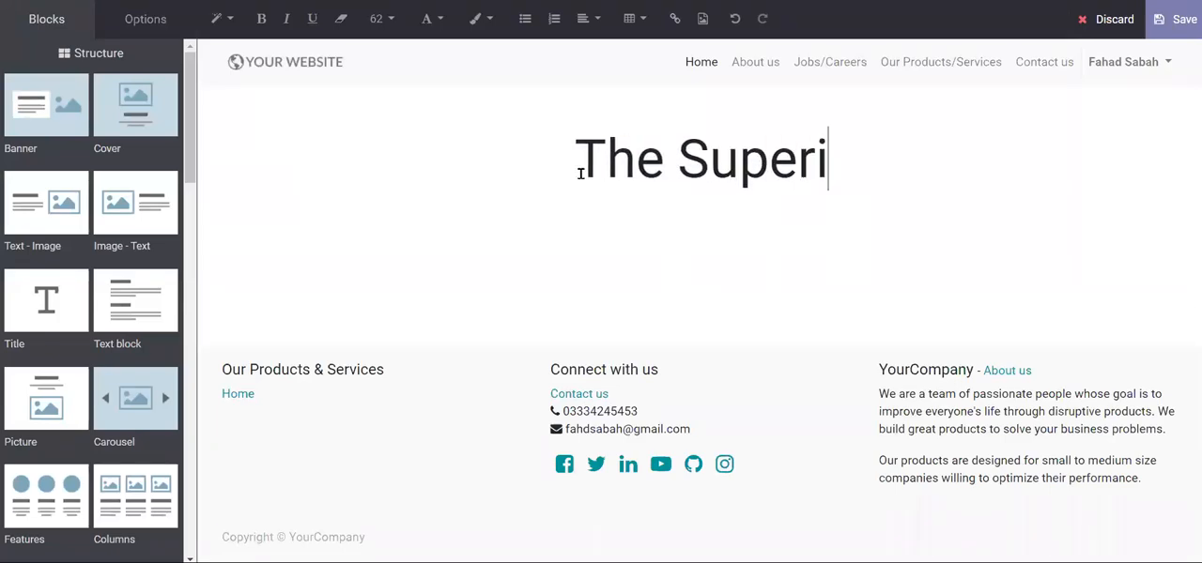
type("or C")
key("BackSpace")
type("Group")
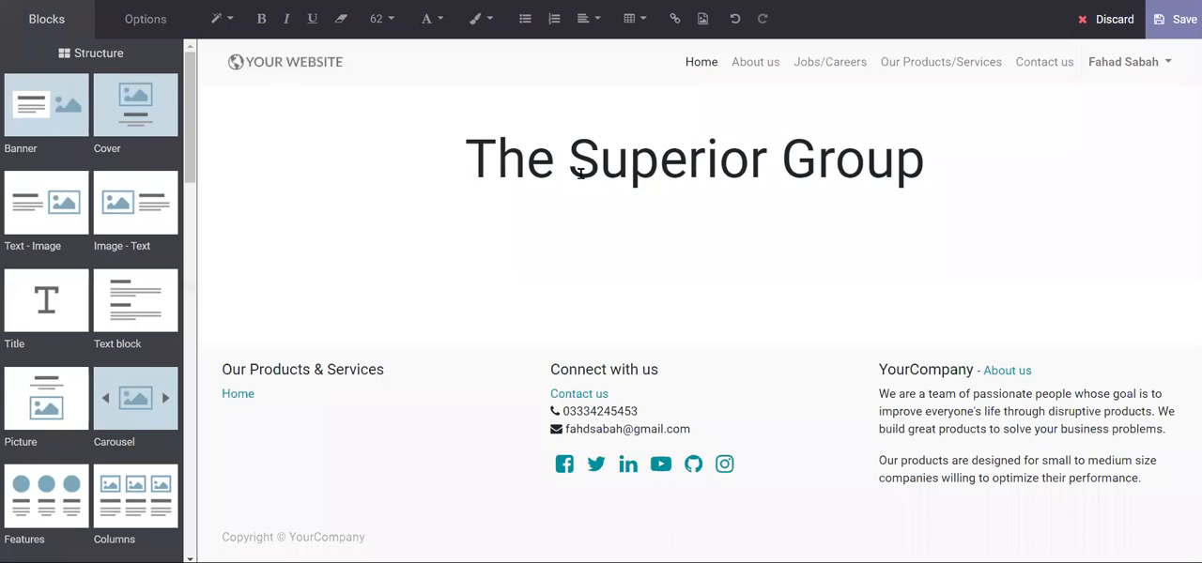
key("BackSpace")
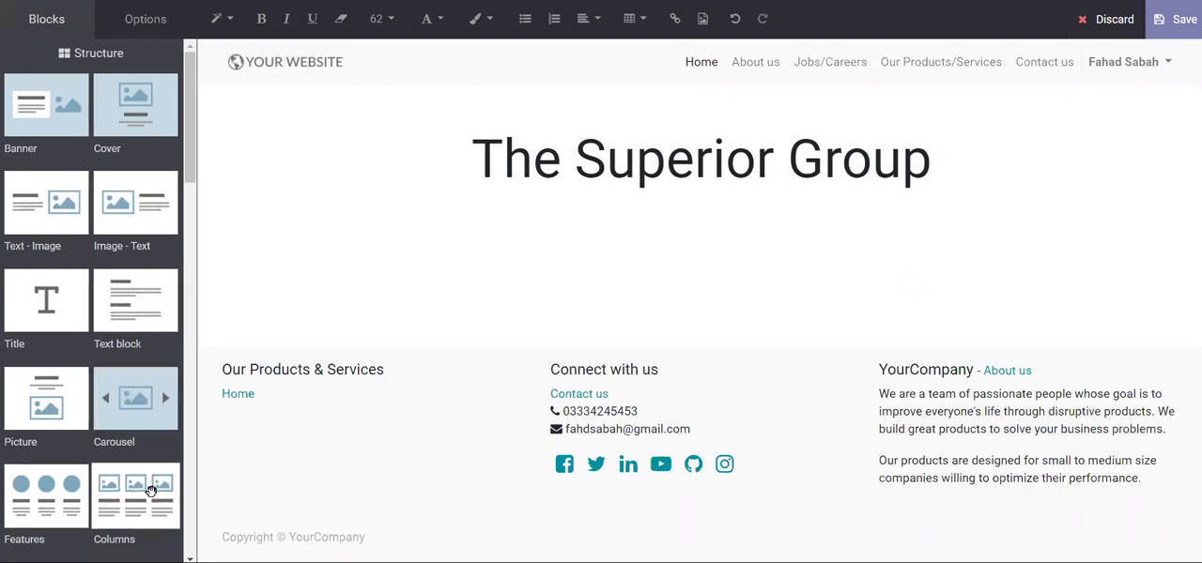
- Look through the available building blocks and add a Text - Image block below the Home page title
scroll(158, 474, "down", 3)
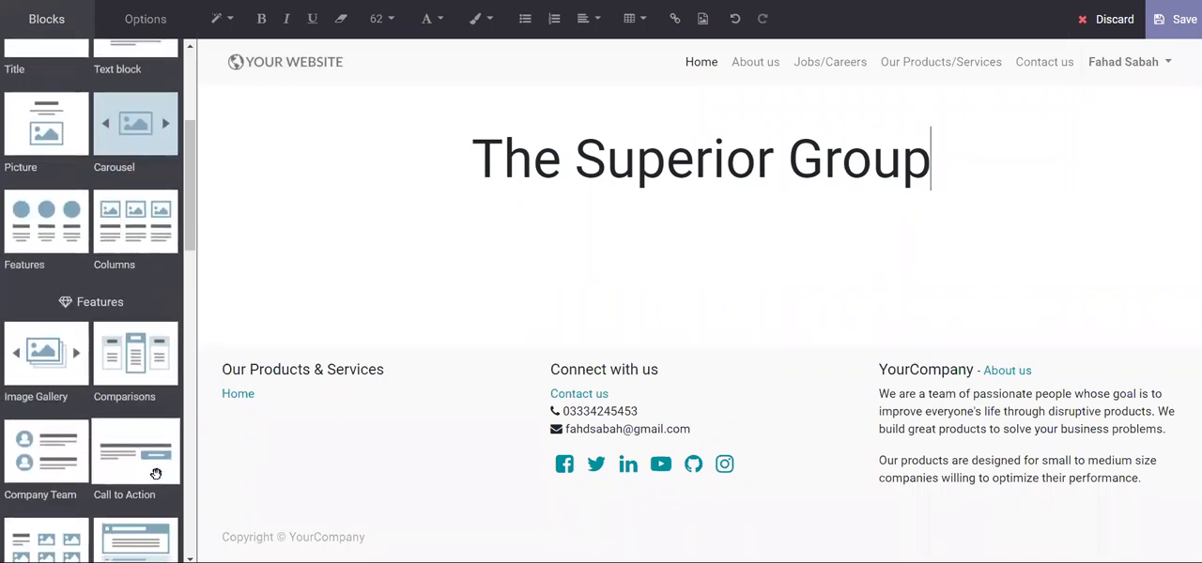
scroll(156, 474, "down", 3)
scroll(156, 475, "down", 3)
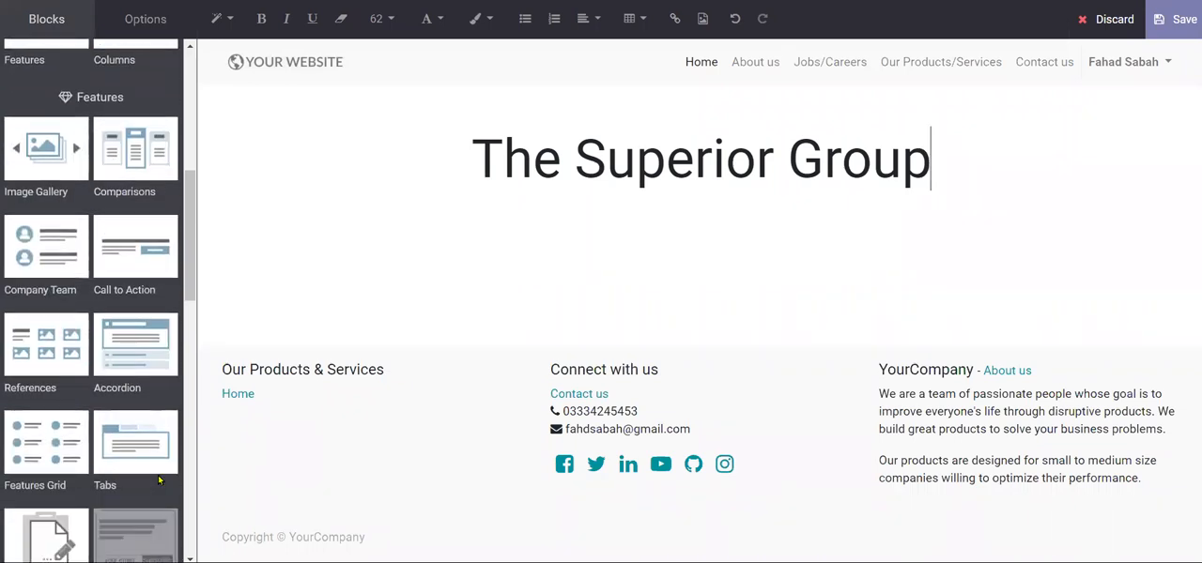
scroll(156, 474, "down", 3)
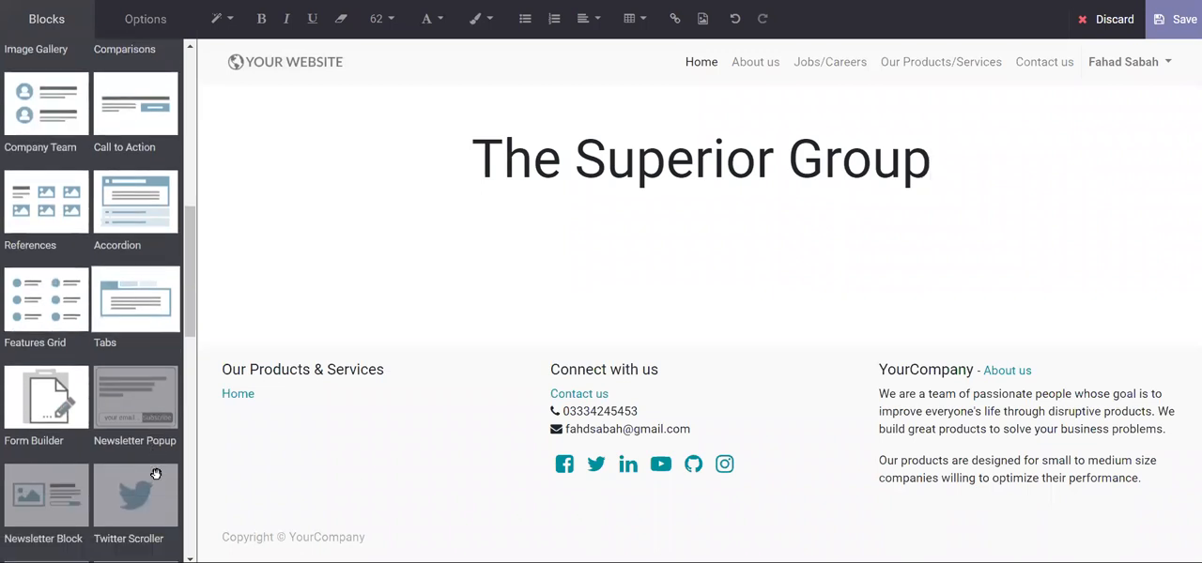
scroll(155, 474, "down", 3)
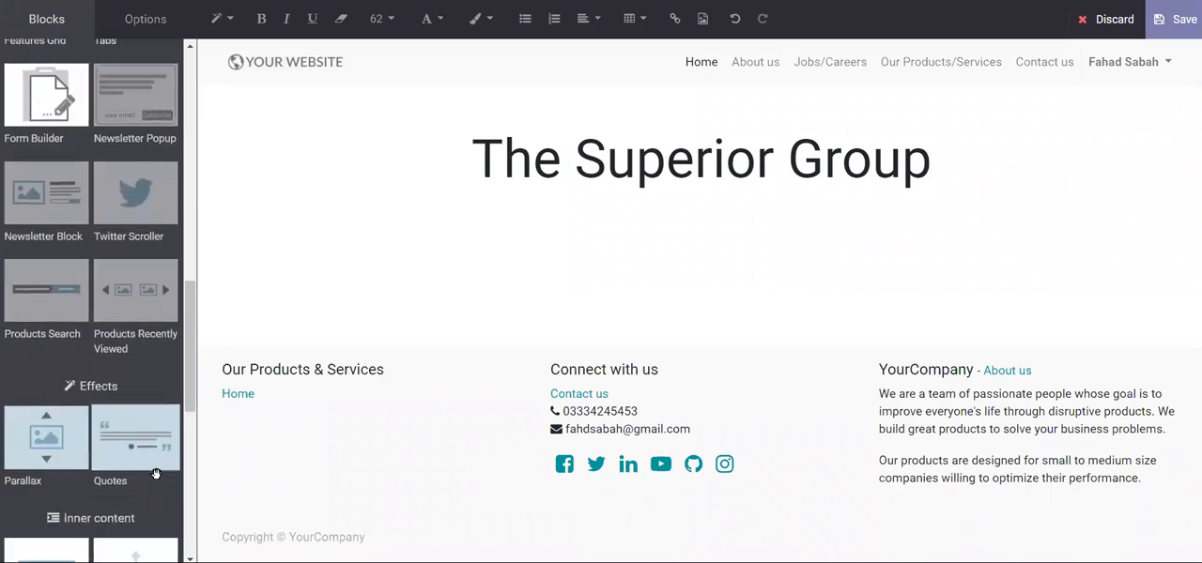
scroll(156, 475, "up", 10)
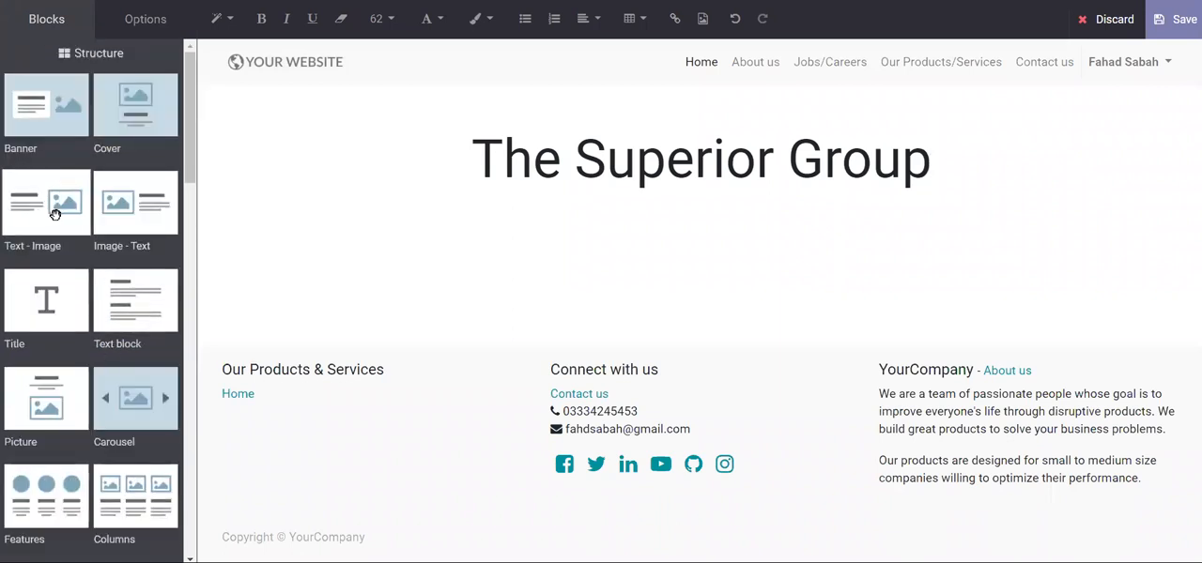
left_click_drag(52, 215, 428, 190)
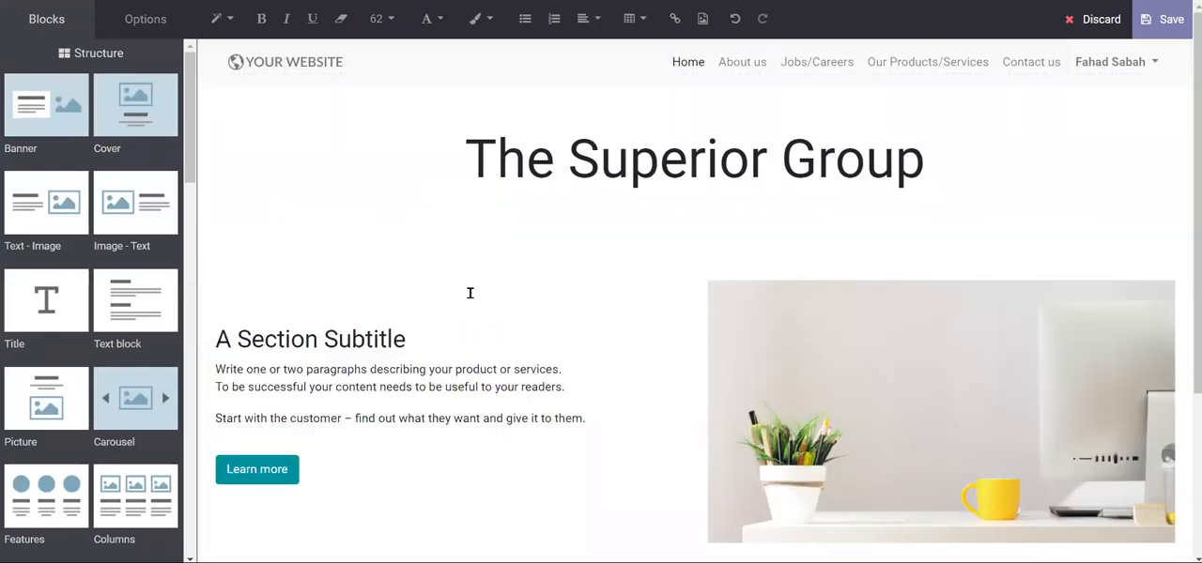
- Replace the section subtitle in the Text - Image block with "Welcome Message"
scroll(475, 310, "down", 2)
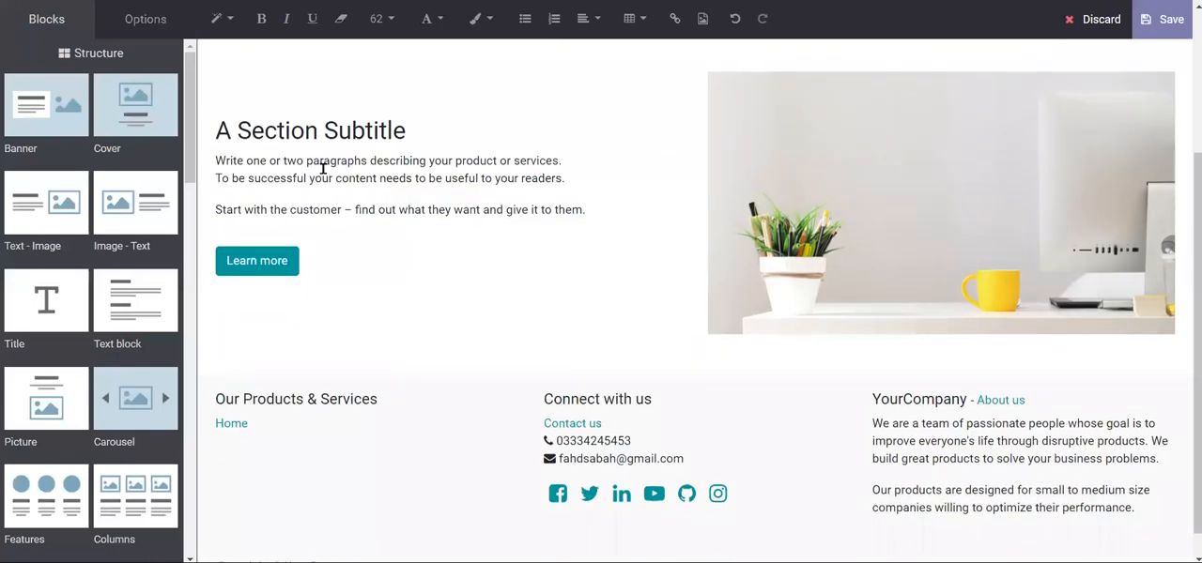
scroll(322, 168, "up", 2)
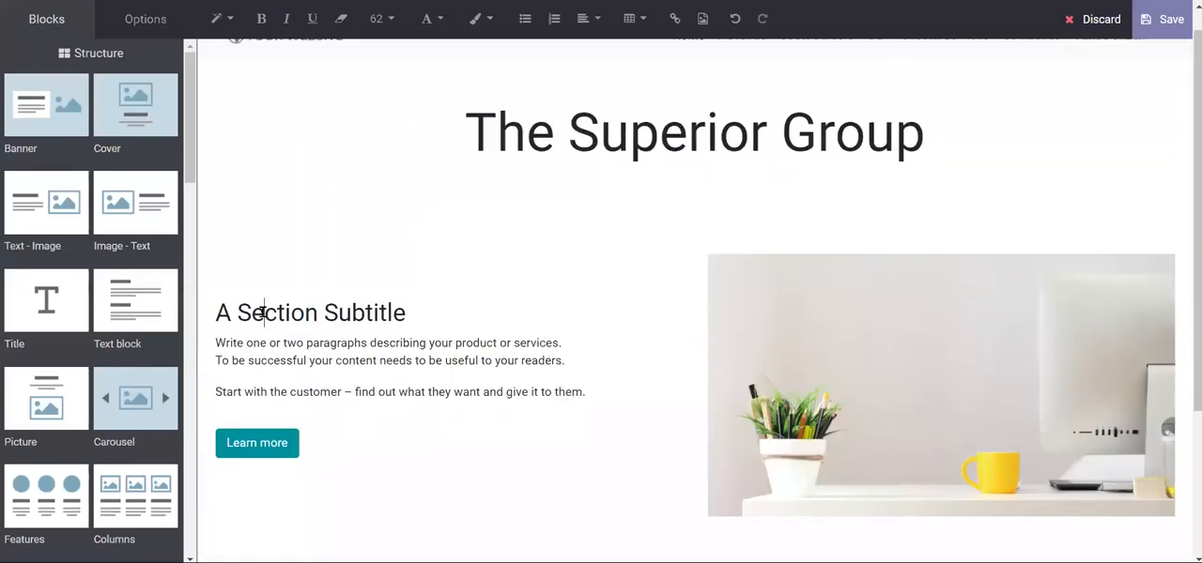
triple_click(263, 312)
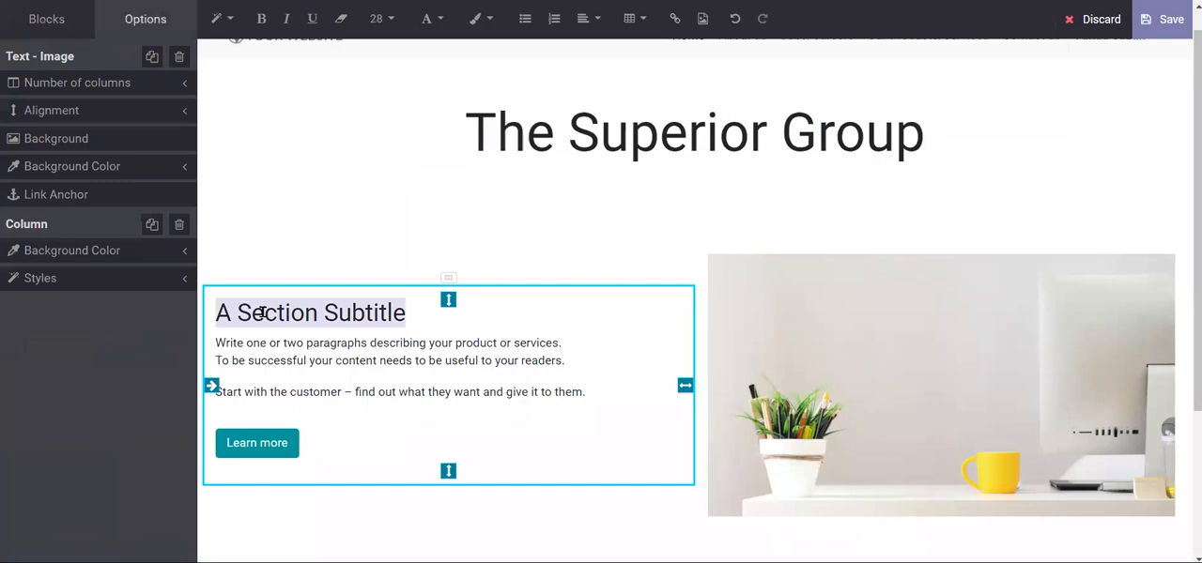
type("Welcome M")
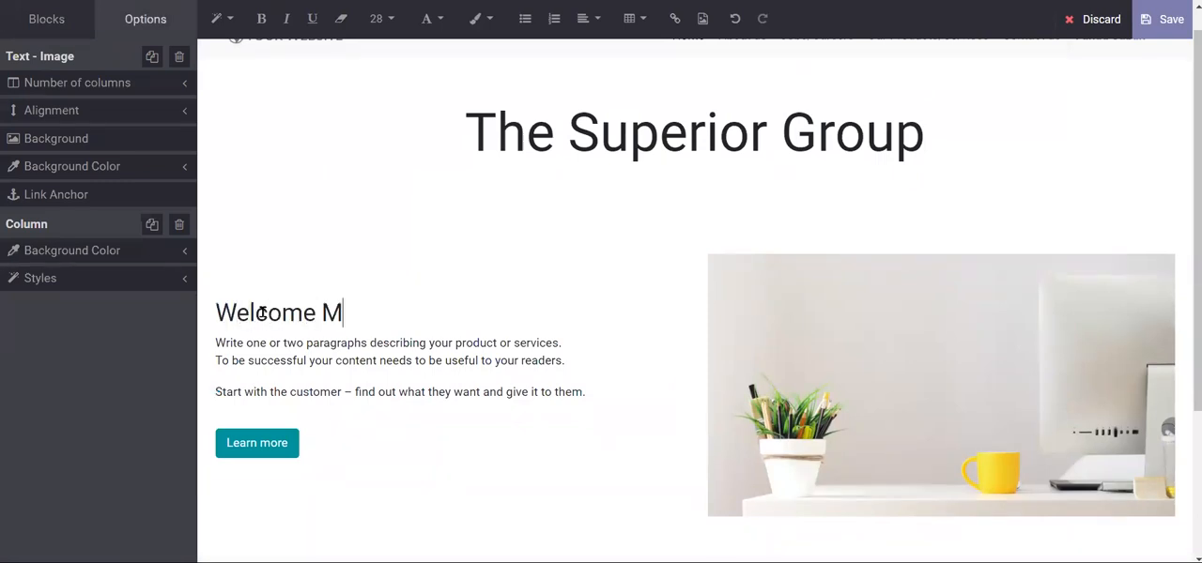
type("essage")
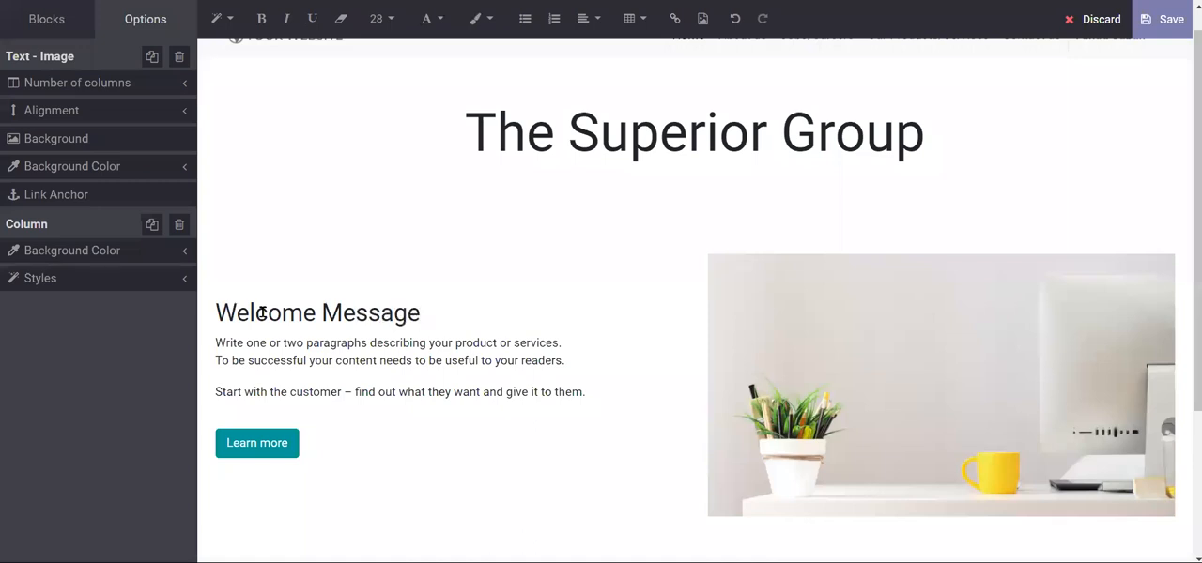
- Delete the Learn more button below the Welcome Message paragraphs, keeping the paragraph text
key("shift+Down")
key("shift+Down")
key("shift+Down")
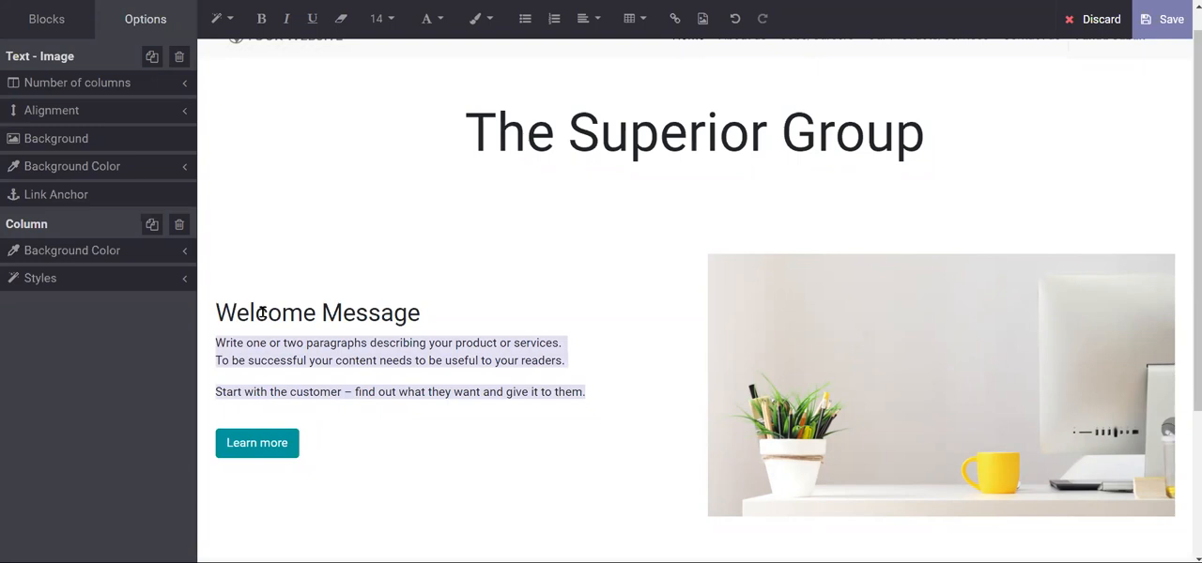
left_click(306, 444)
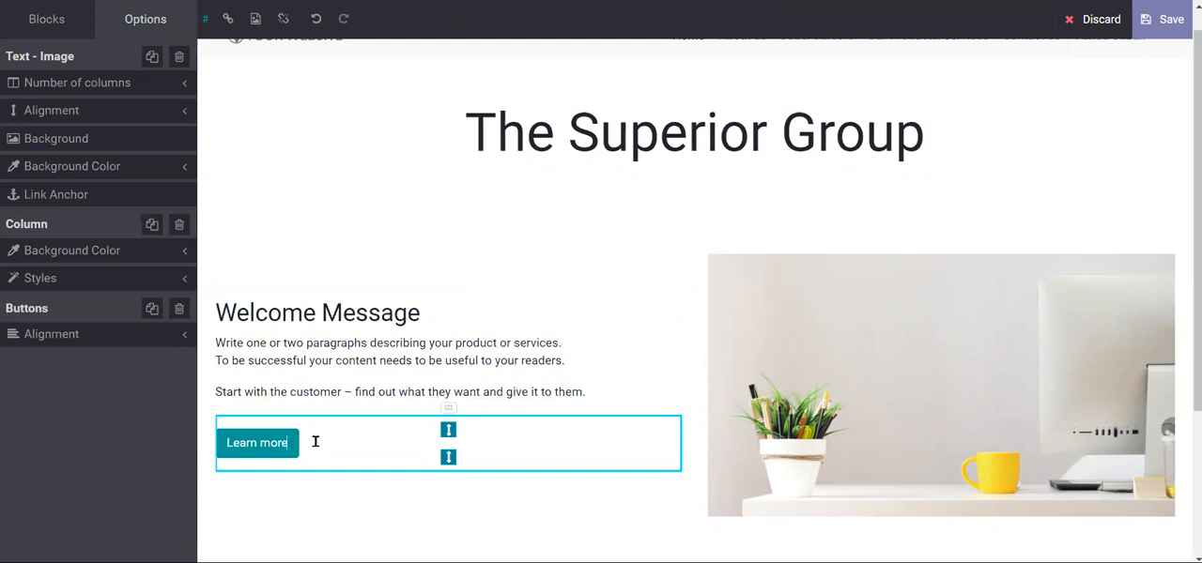
key("shift+Up")
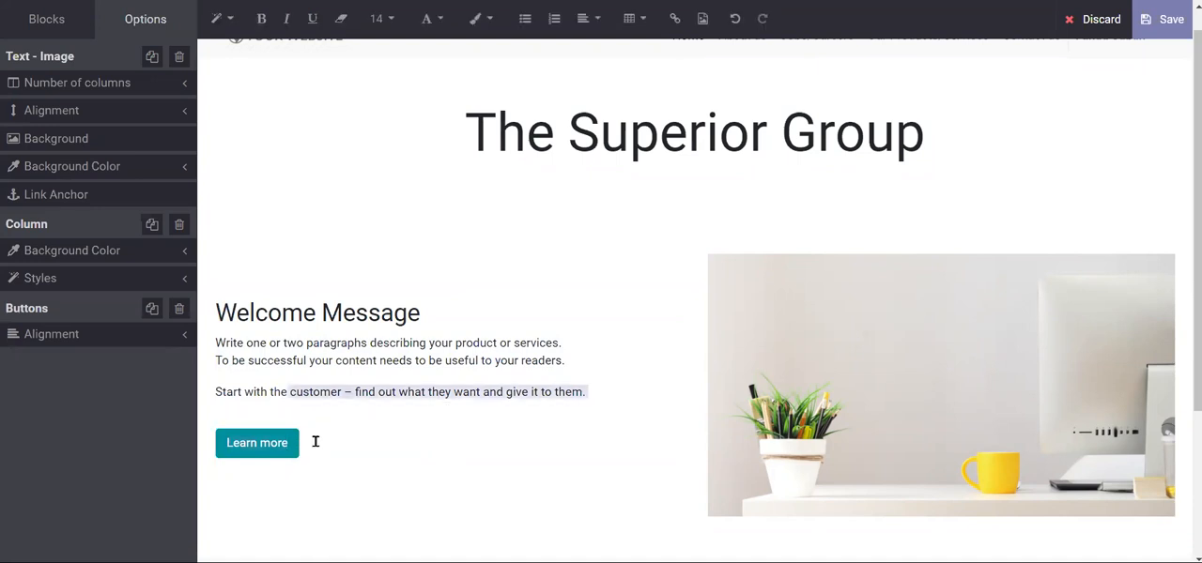
key("shift+Down")
key("BackSpace")
key("BackSpace")
key("BackSpace")
key("BackSpace")
key("BackSpace")
key("BackSpace")
key("BackSpace")
key("BackSpace")
key("BackSpace")
key("BackSpace")
key("BackSpace")
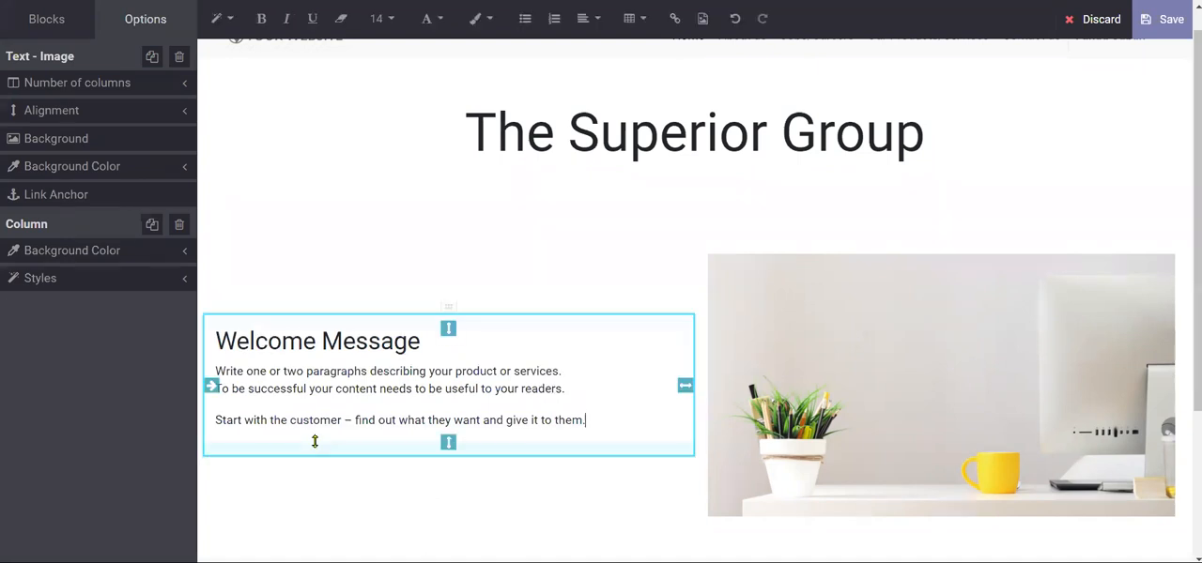
- Replace the Text - Image block's picture with the library image of white headphones and a yellow "HAPPY" note
left_click(820, 375)
scroll(821, 374, "down", 2)
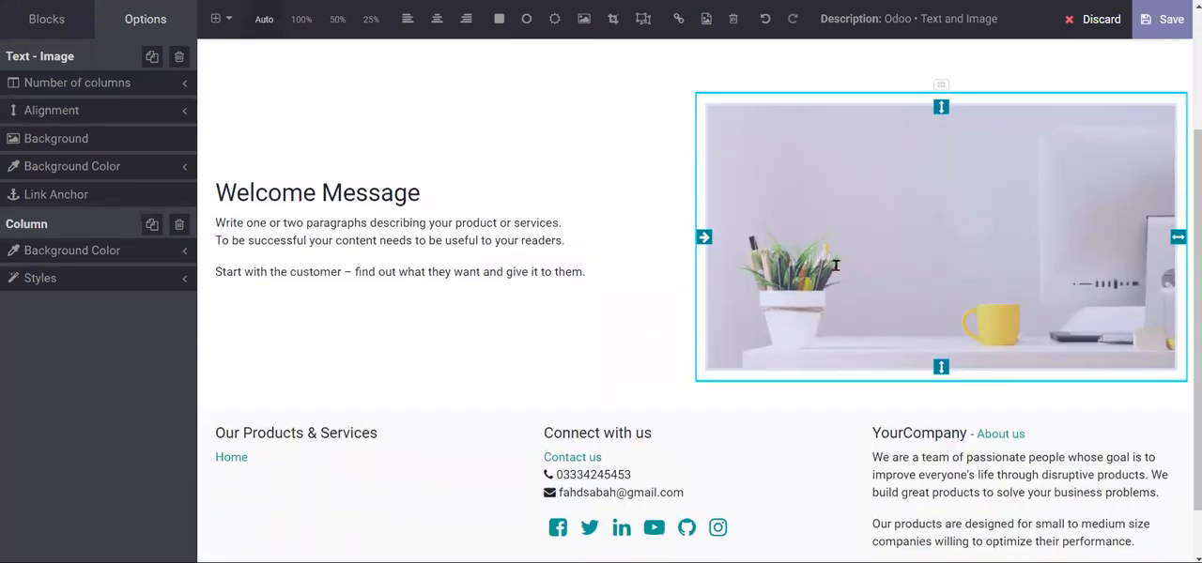
double_click(835, 266)
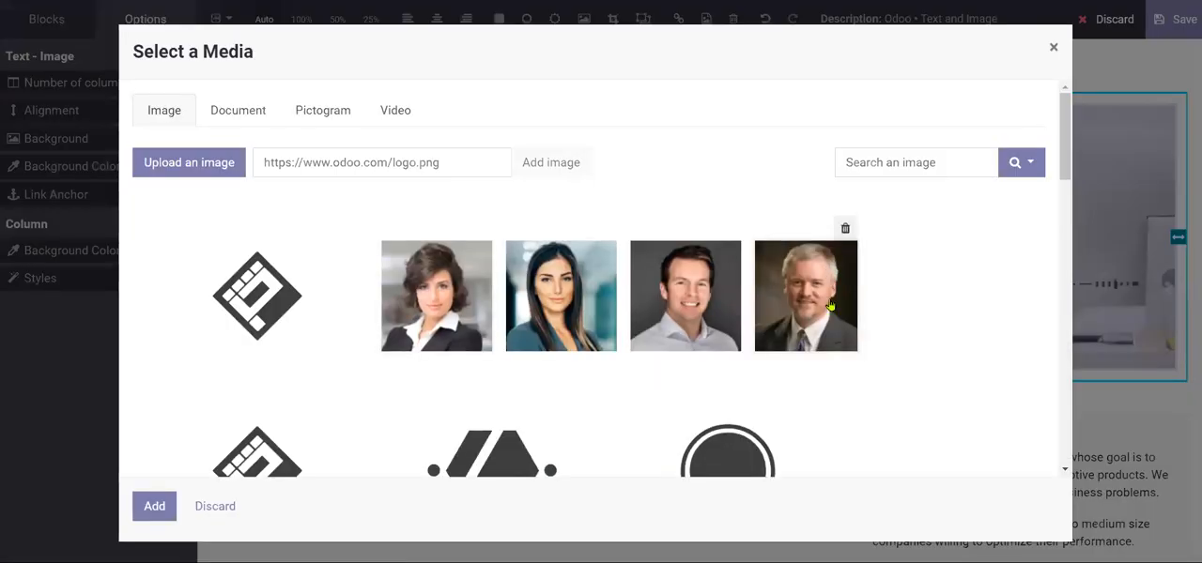
scroll(830, 305, "down", 5)
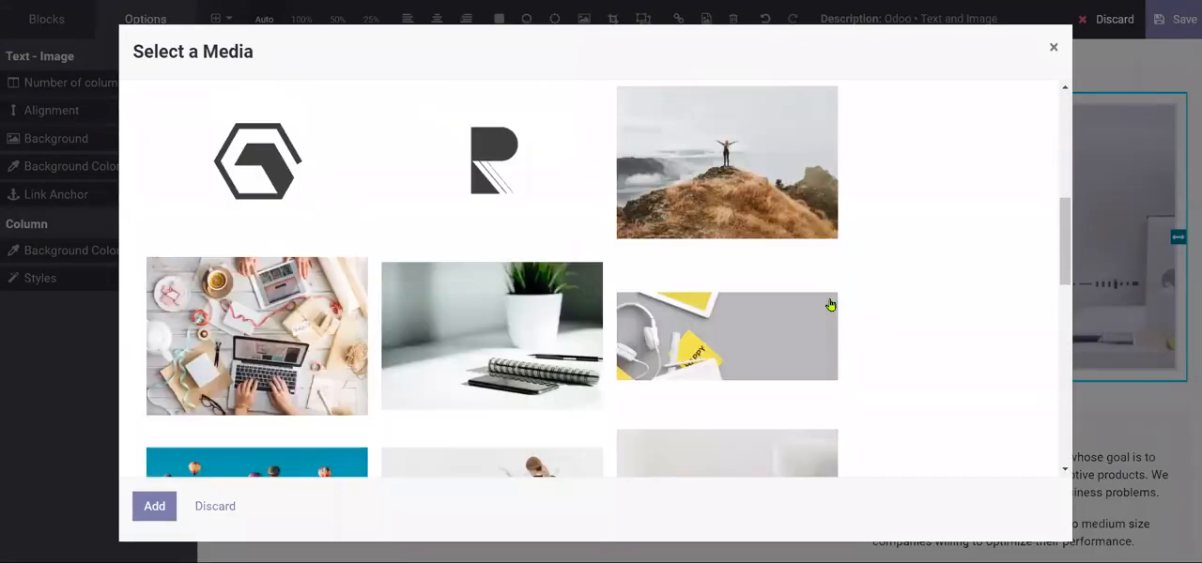
scroll(830, 305, "down", 3)
scroll(830, 305, "up", 1)
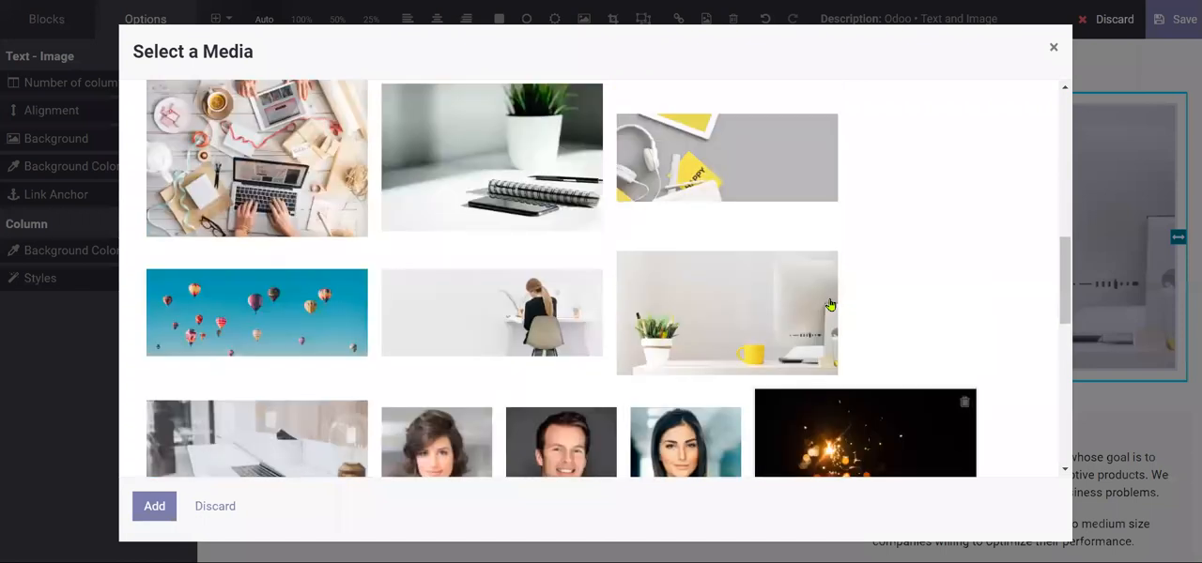
scroll(830, 305, "up", 5)
scroll(370, 224, "up", 2)
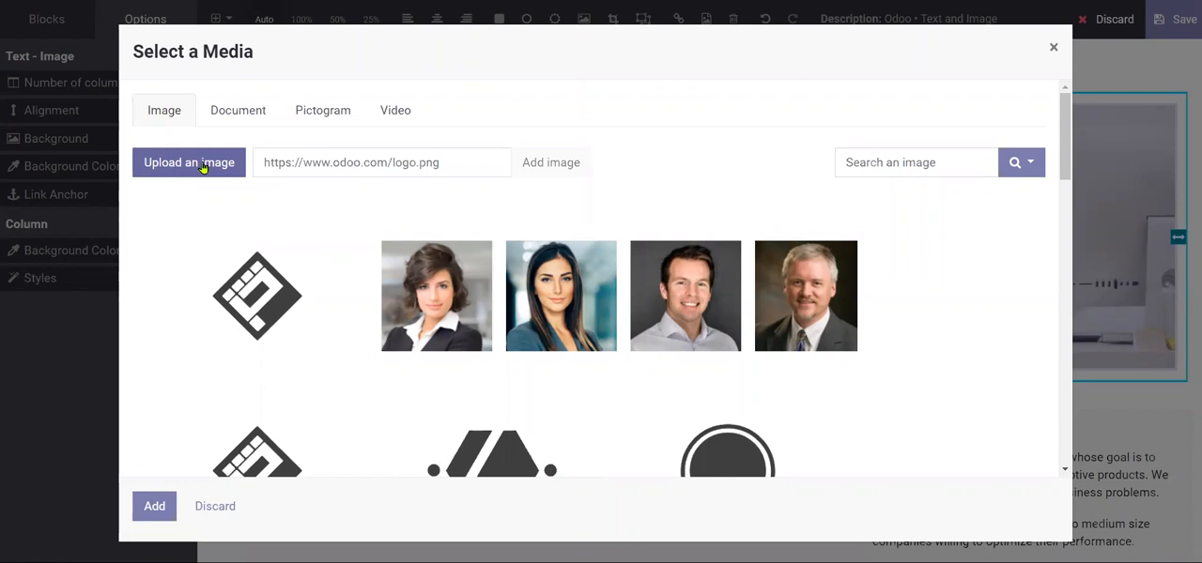
scroll(849, 333, "down", 4)
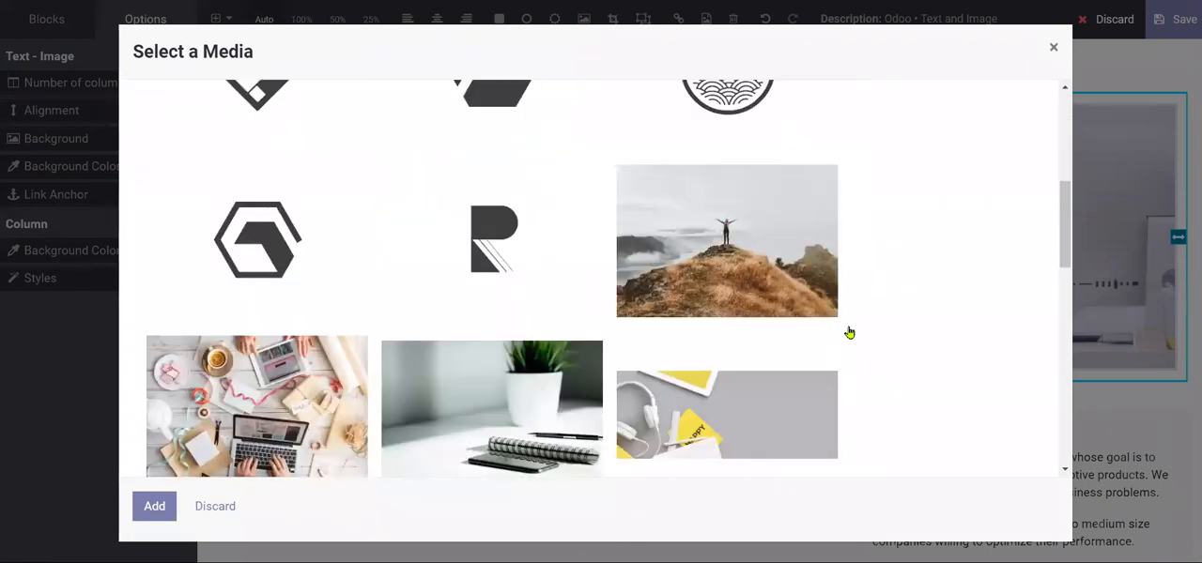
scroll(849, 333, "down", 3)
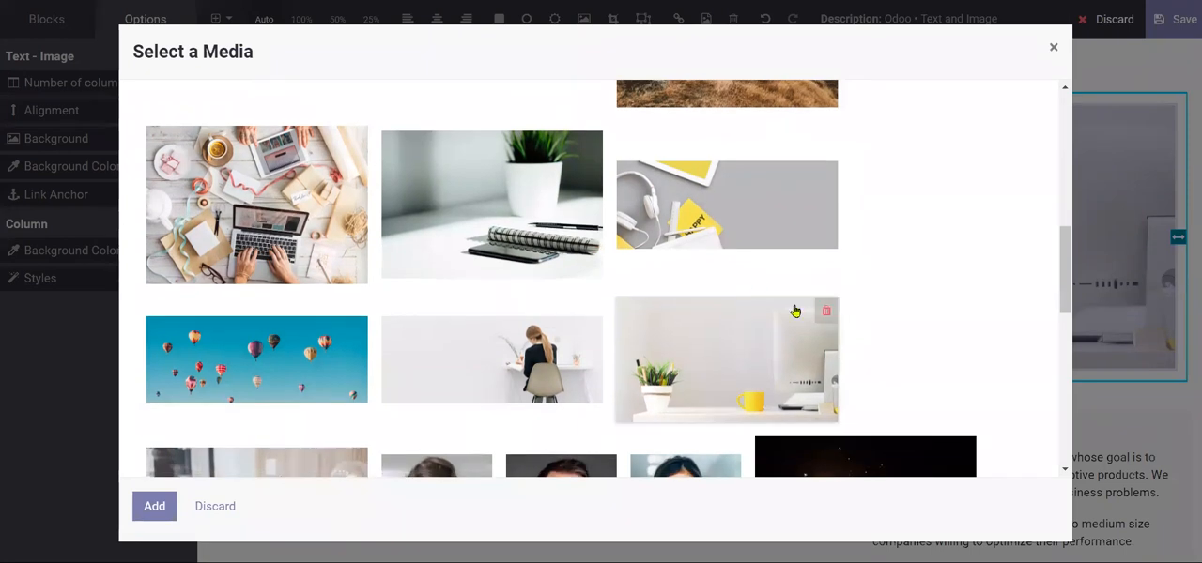
scroll(751, 279, "down", 1)
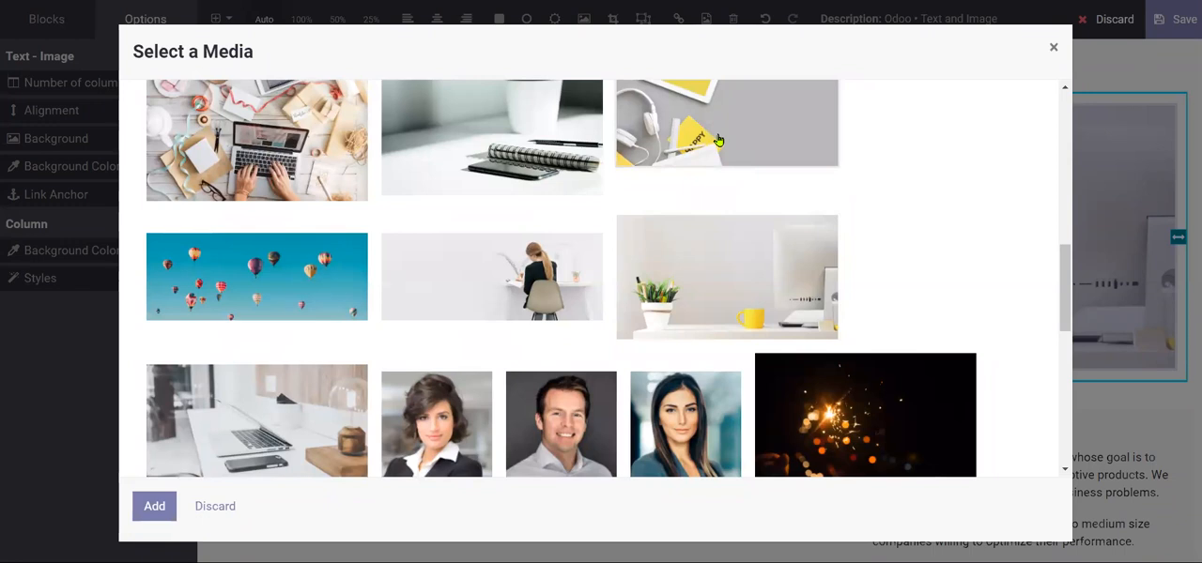
left_click(679, 123)
left_click(166, 501)
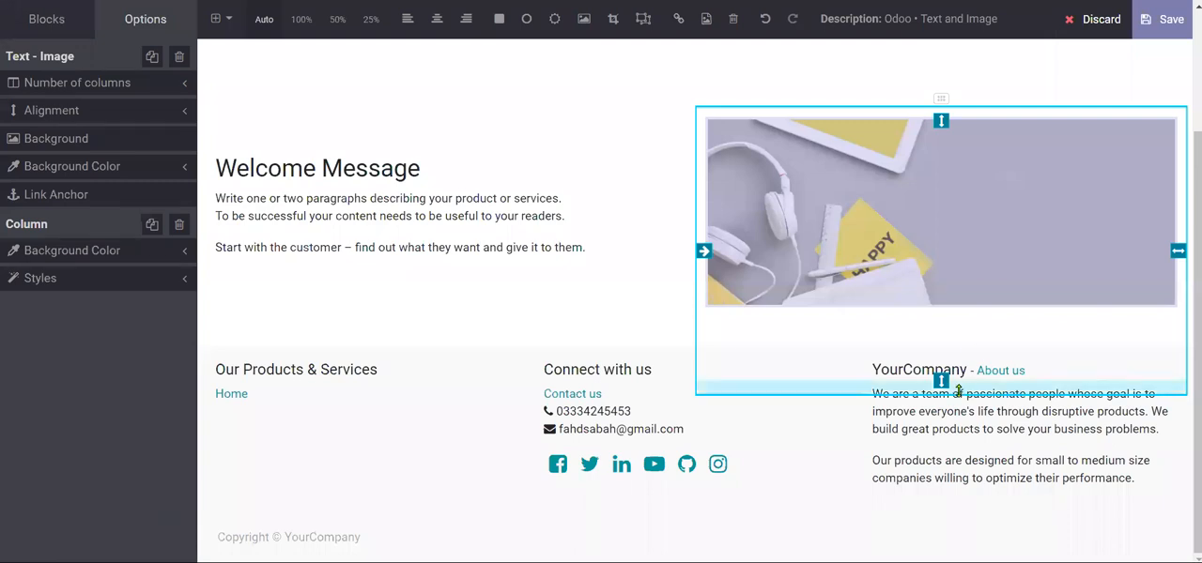
- Reduce the spacing below the image column in the Text - Image block and save the Home page
left_click_drag(959, 390, 960, 358)
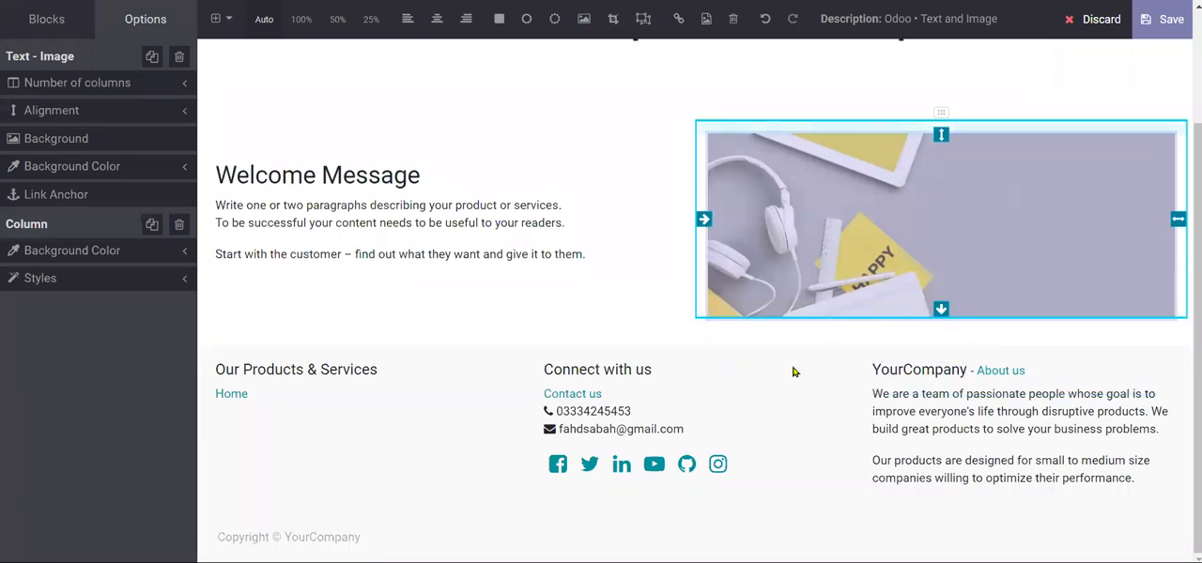
scroll(785, 360, "up", 3)
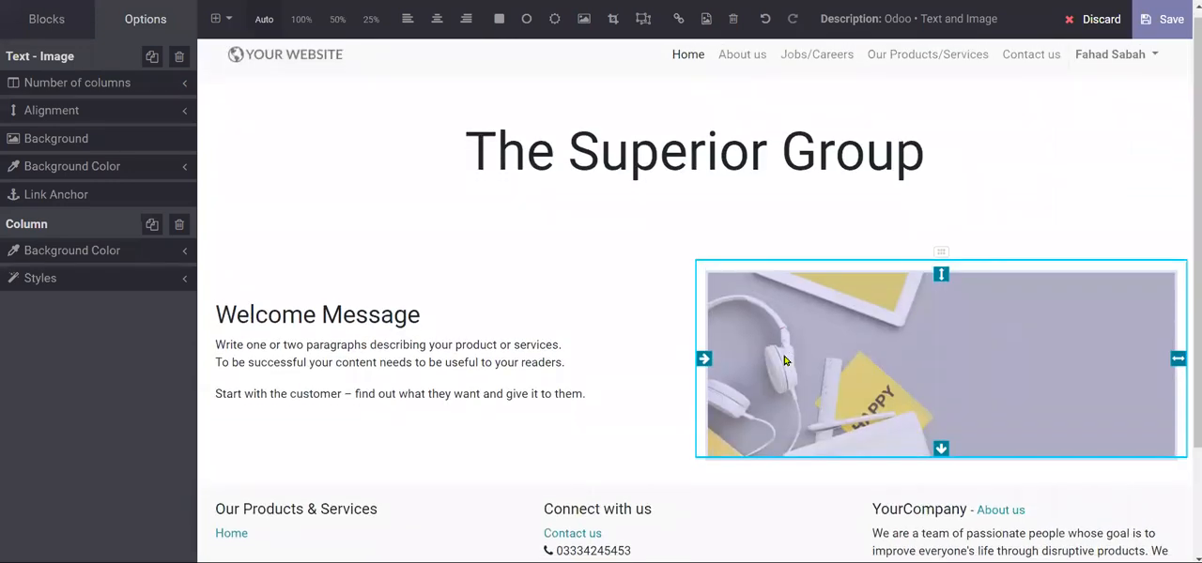
left_click(1163, 36)
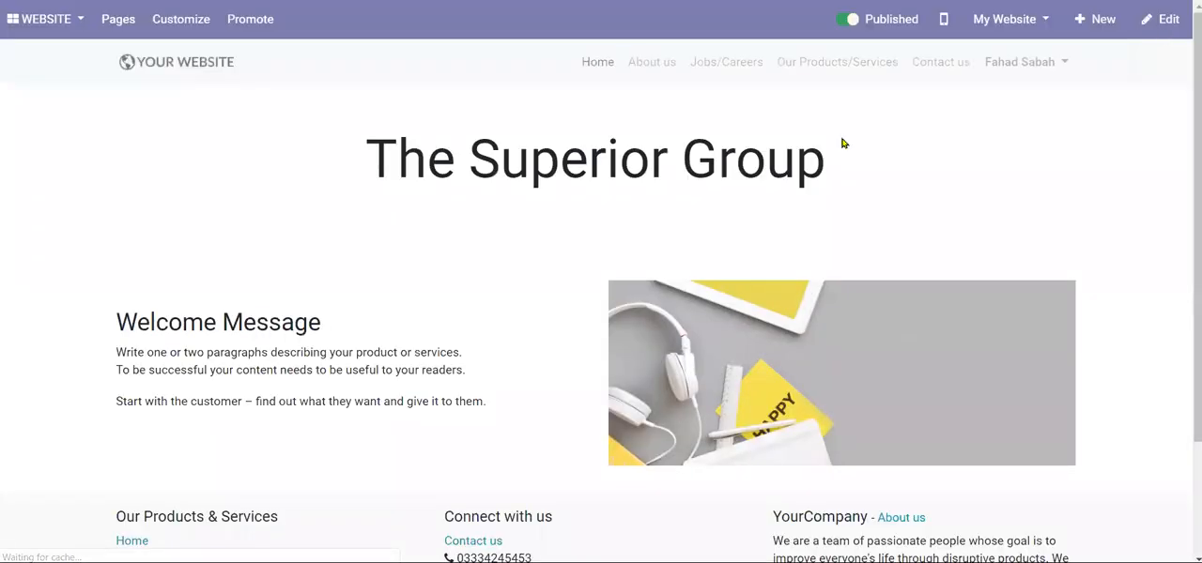
- Review the saved Home page down to its footer, and open the About us page for editing
scroll(330, 235, "down", 1)
scroll(331, 235, "down", 1)
scroll(330, 236, "up", 2)
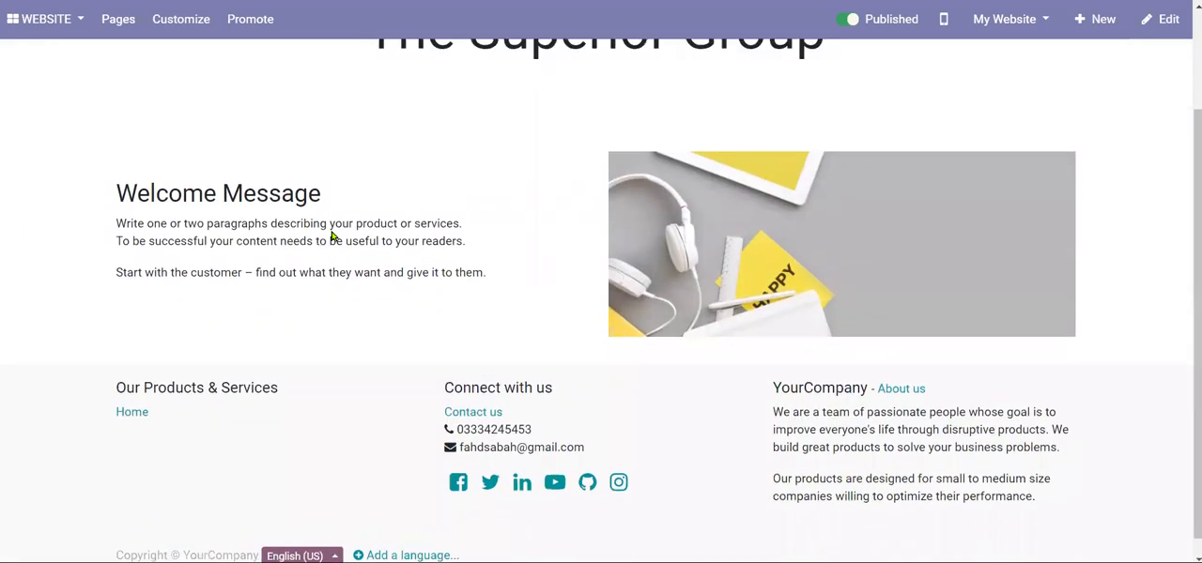
scroll(331, 233, "down", 1)
scroll(332, 233, "up", 1)
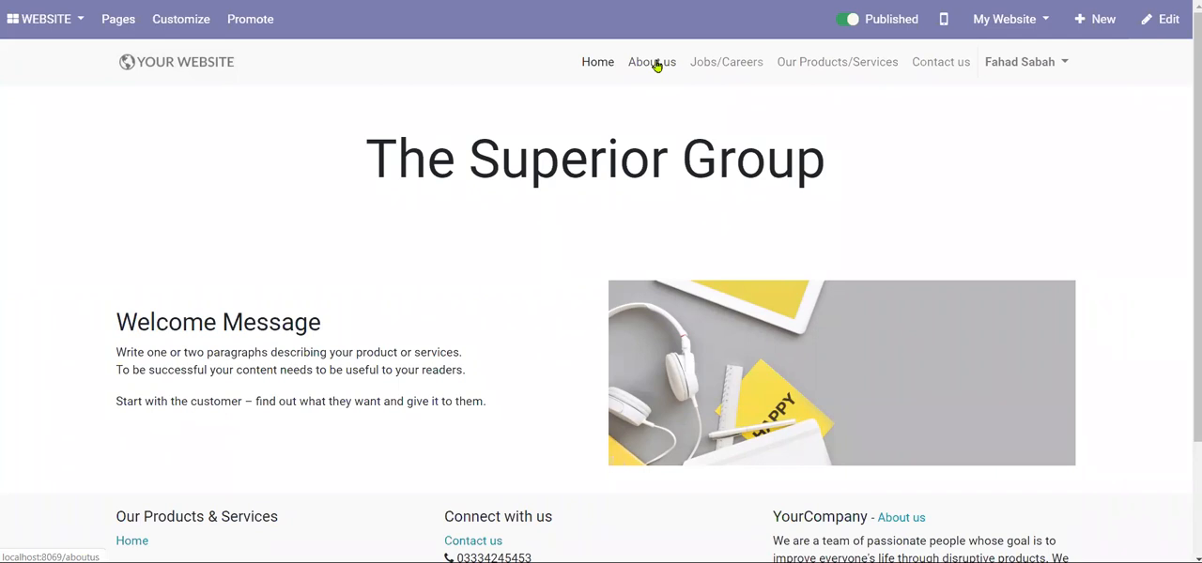
left_click(656, 65)
left_click(1149, 23)
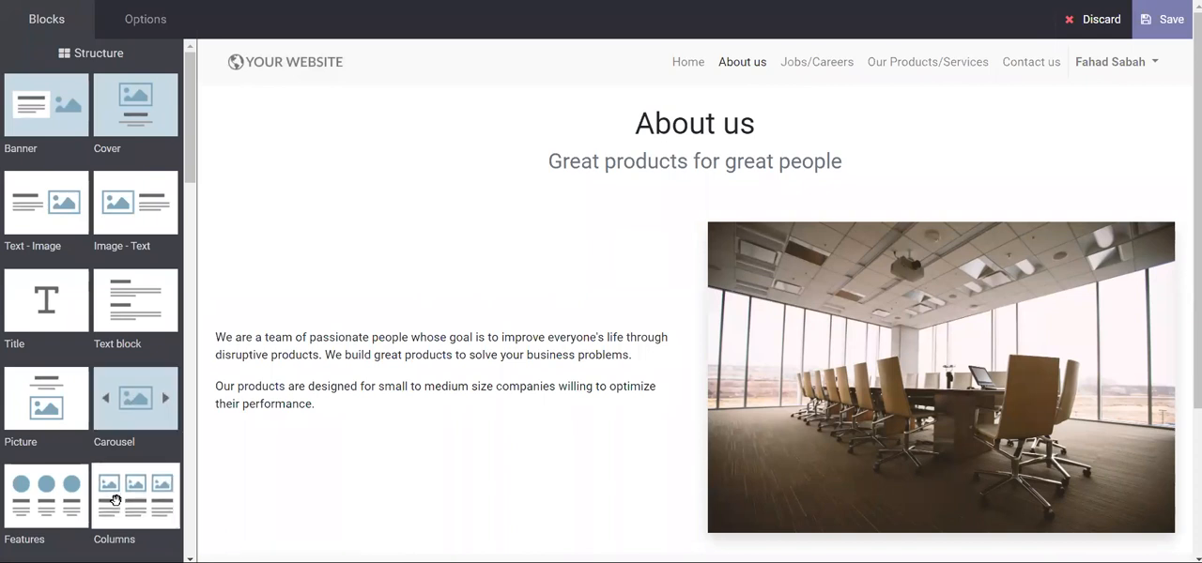
- Try a Features block below the About us heading with a man's portrait in its first feature, and undo these changes
left_click_drag(58, 502, 474, 162)
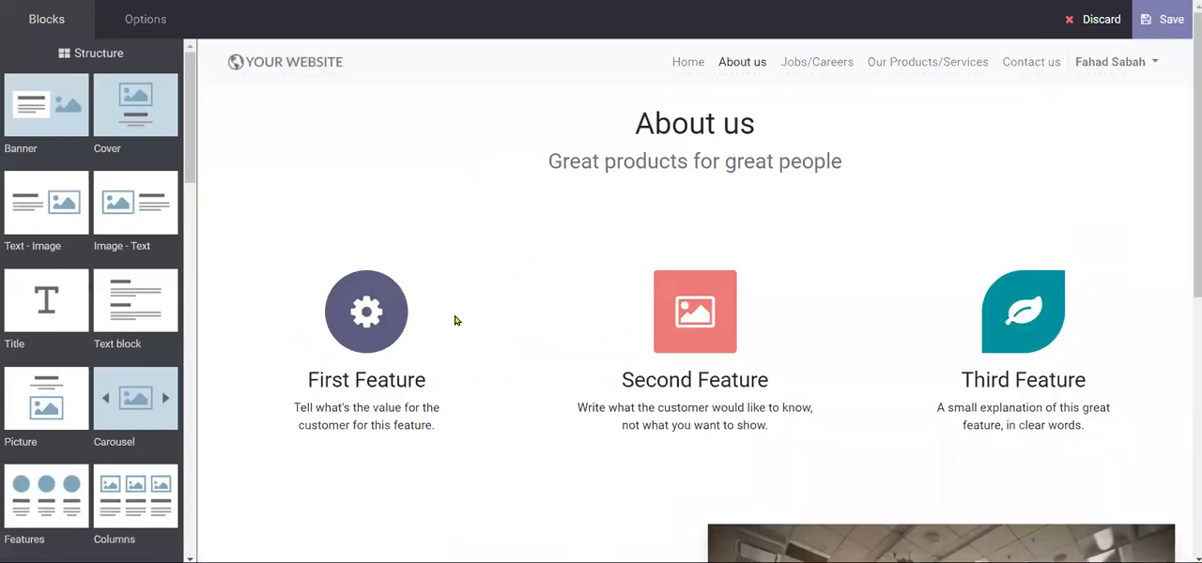
scroll(453, 316, "down", 2)
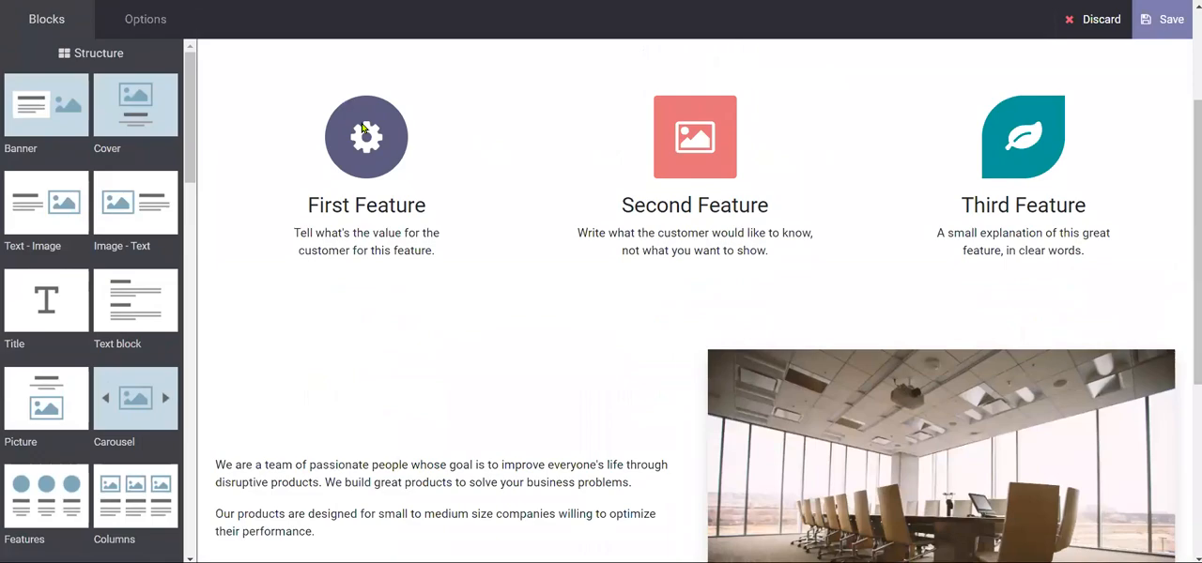
double_click(362, 131)
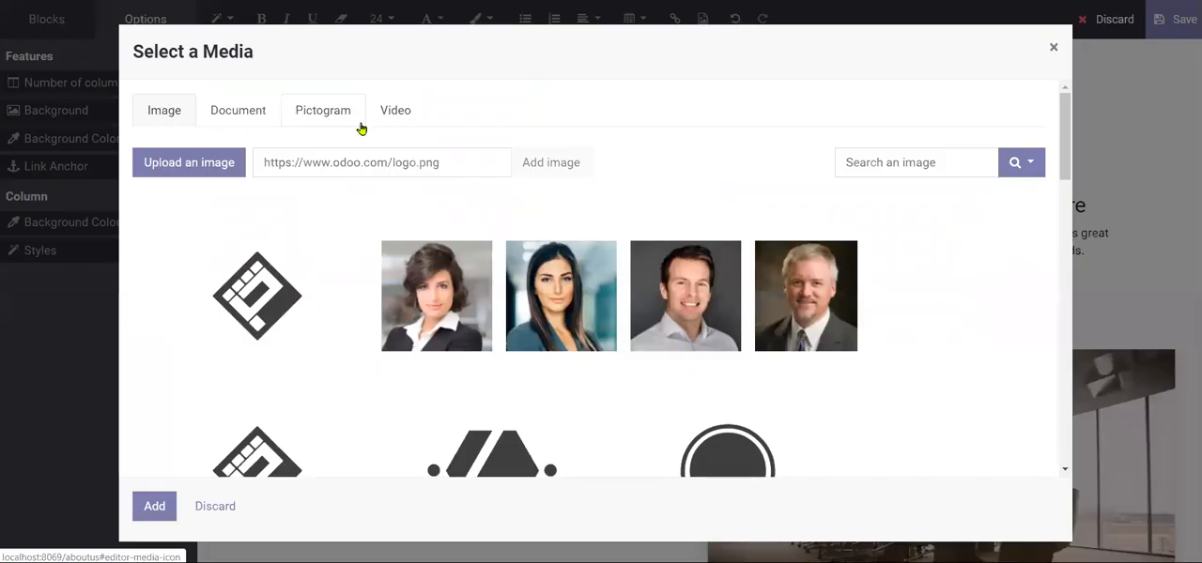
left_click(670, 281)
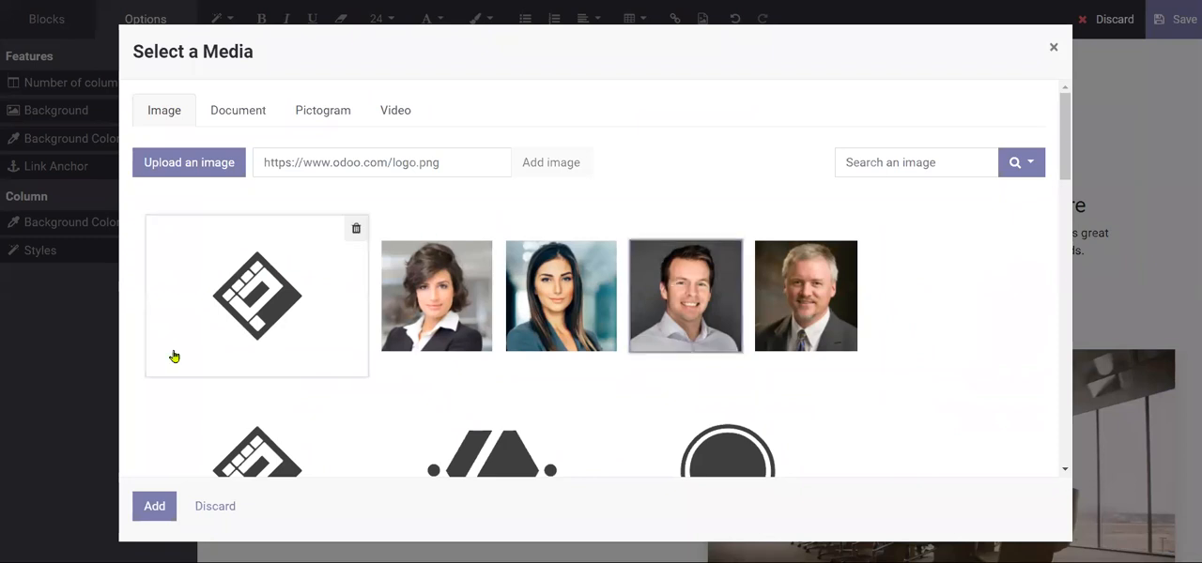
left_click(154, 506)
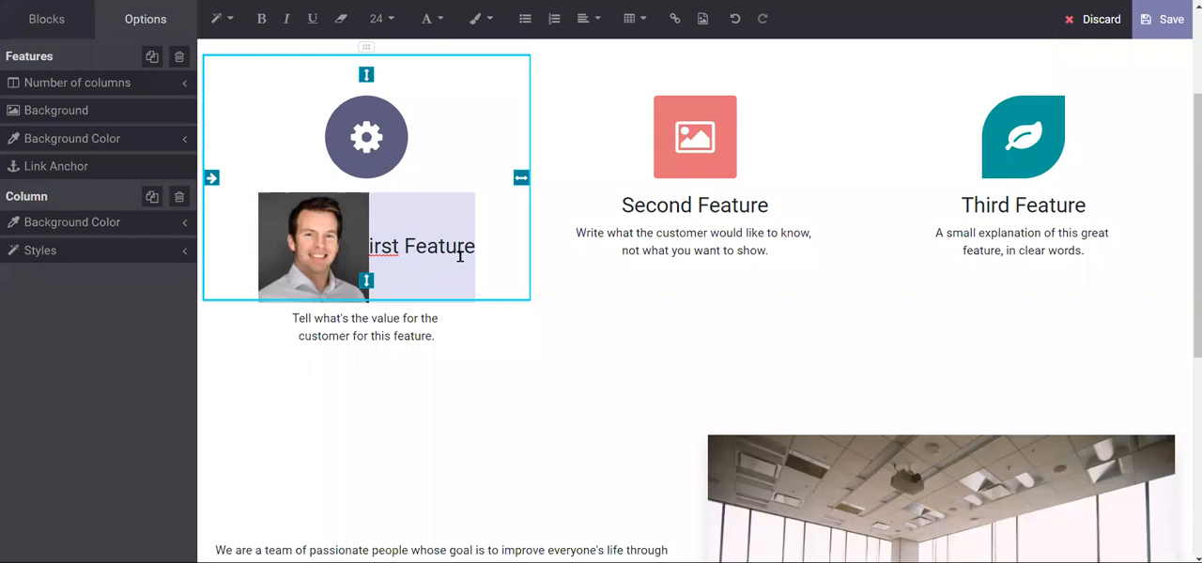
scroll(424, 218, "up", 2)
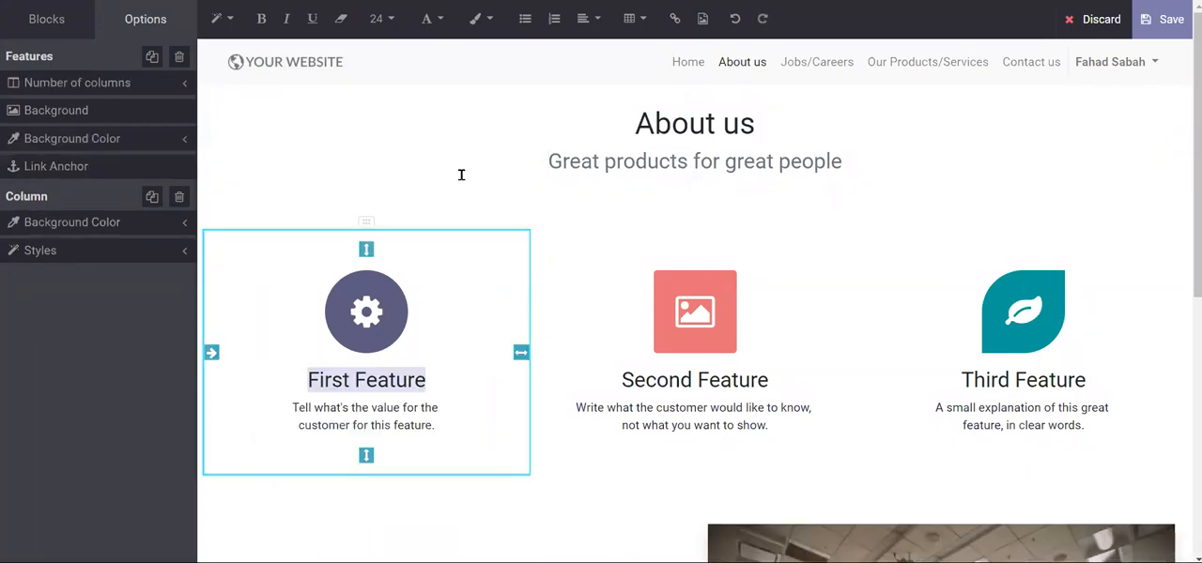
key("ctrl+z")
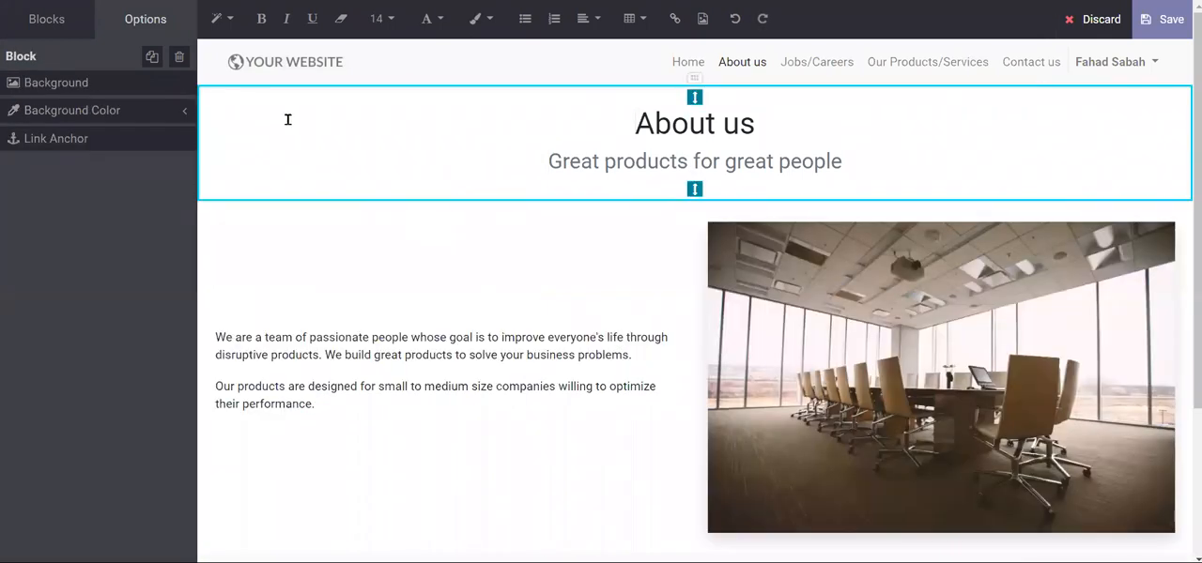
- Add a Columns block below the About us heading and replace the Feature One image with the portrait of the dark-haired man
left_click(52, 19)
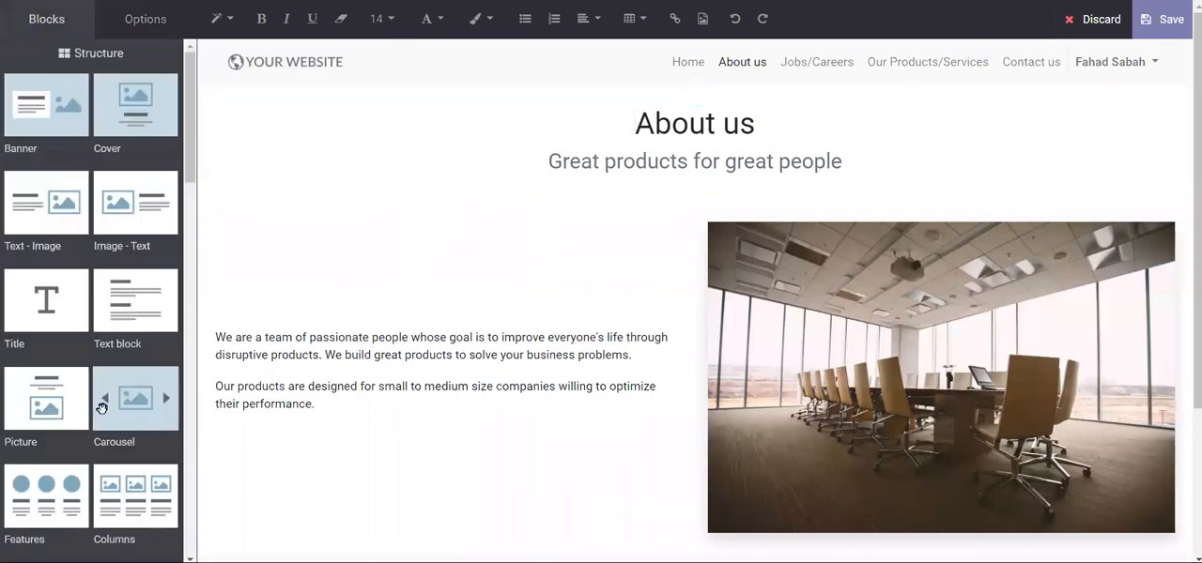
left_click_drag(134, 483, 538, 152)
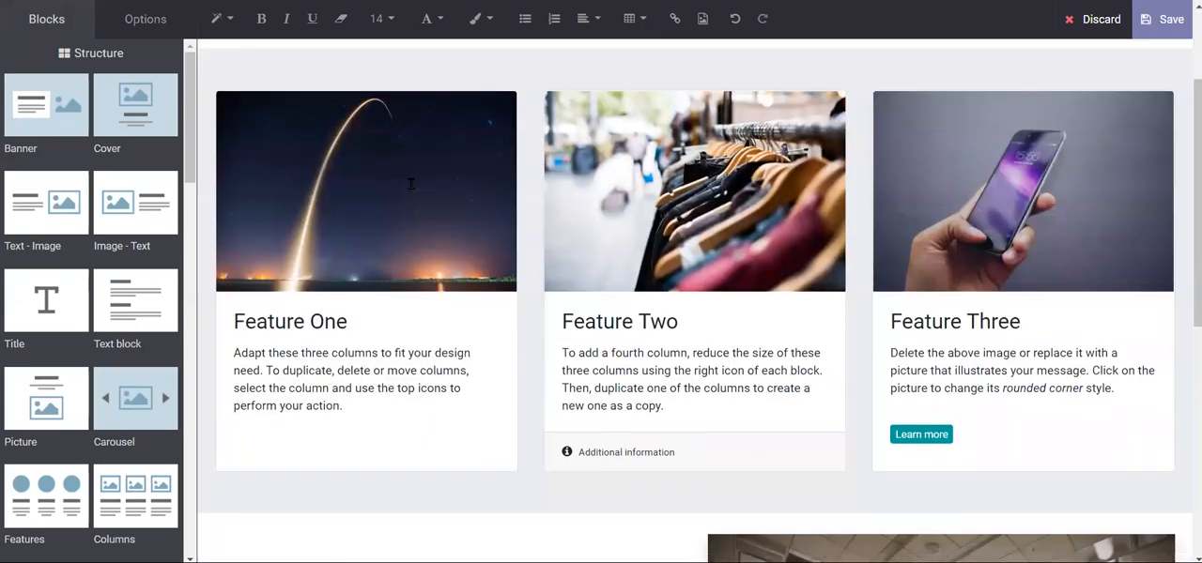
left_click(411, 184)
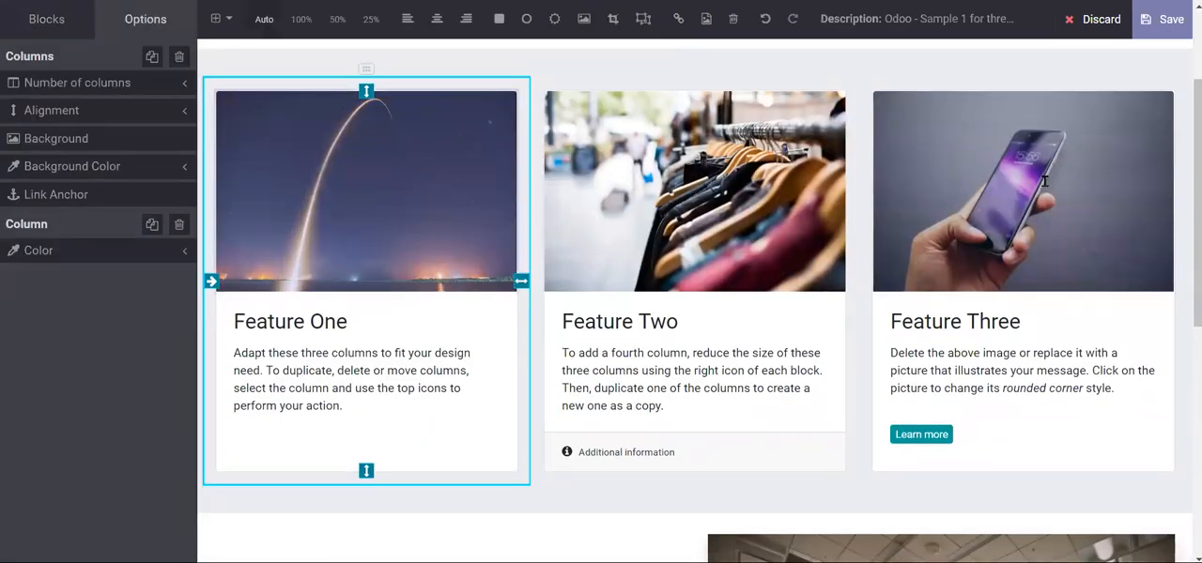
double_click(385, 226)
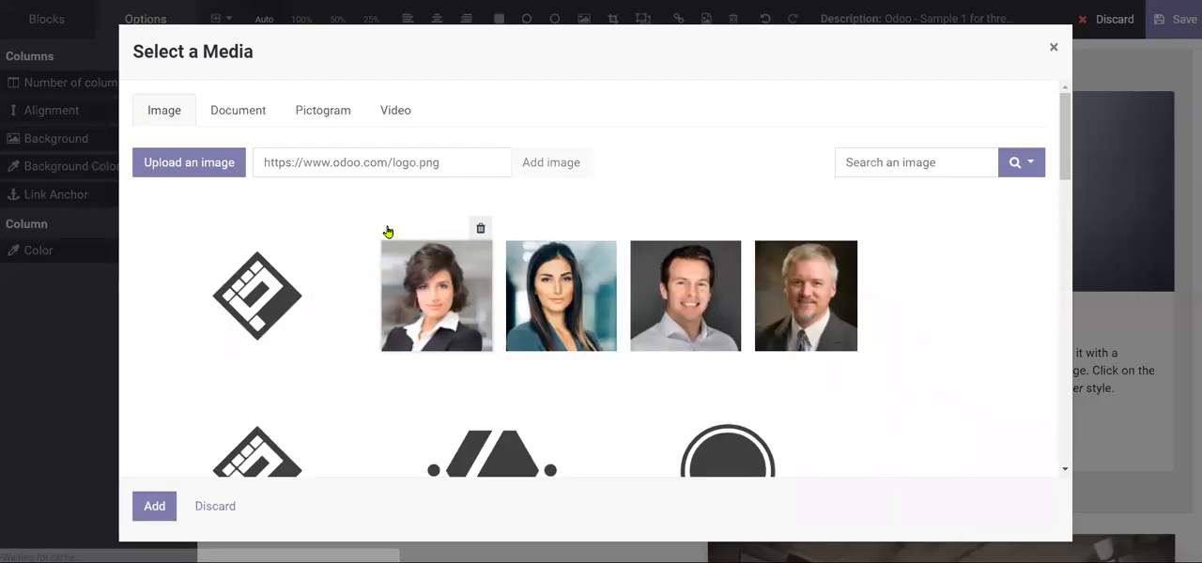
left_click(654, 276)
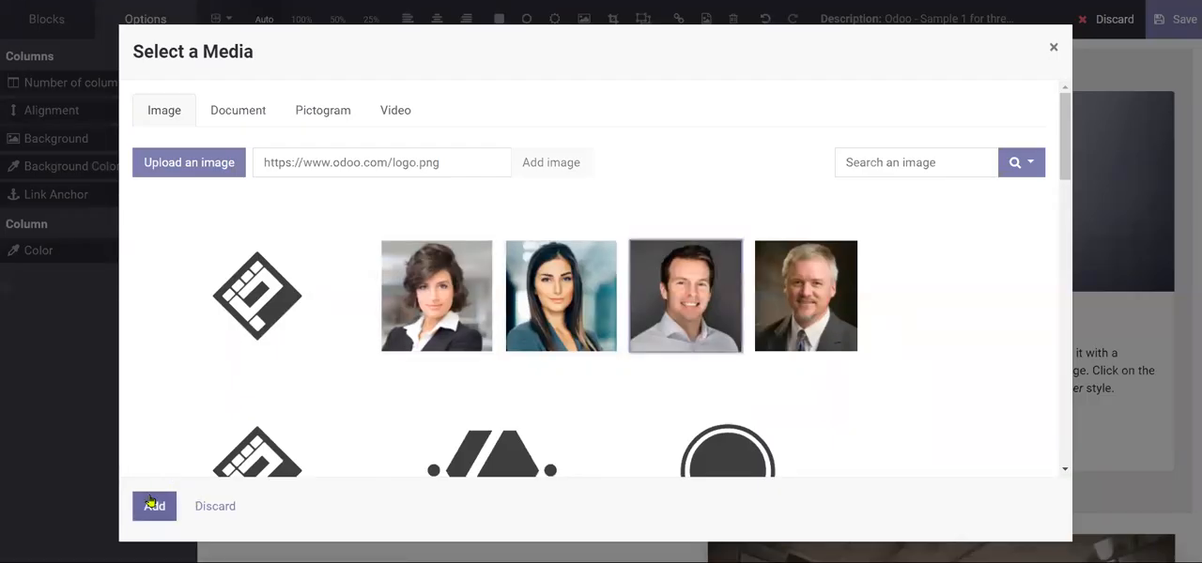
left_click(152, 503)
- Replace the first column's "Feature One" title with the chief executive's full name followed by "(CEO)"
scroll(388, 338, "down", 3)
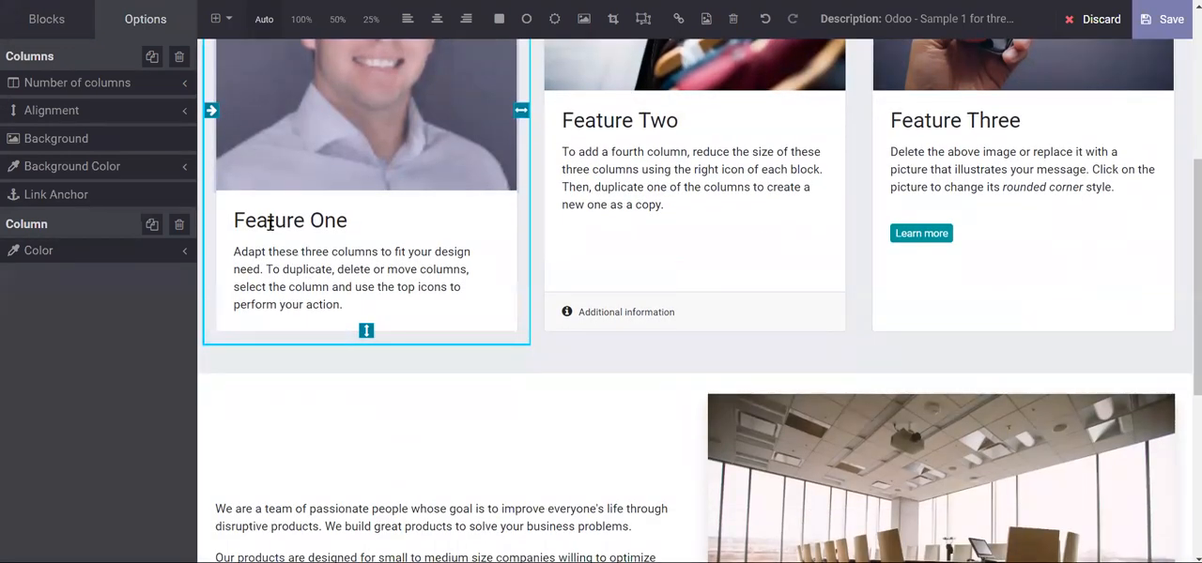
triple_click(270, 224)
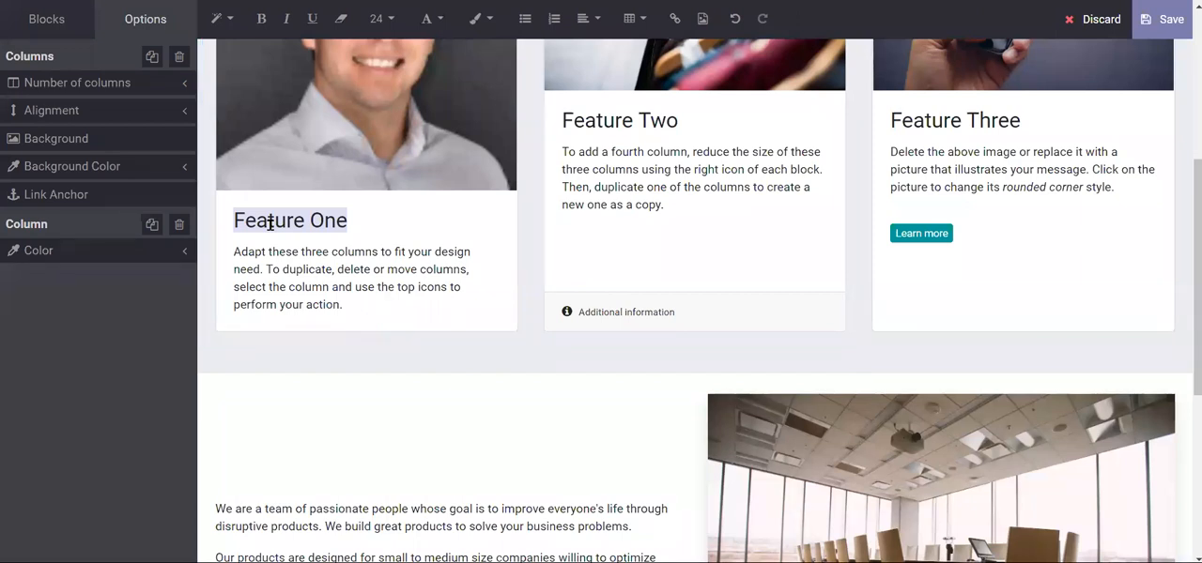
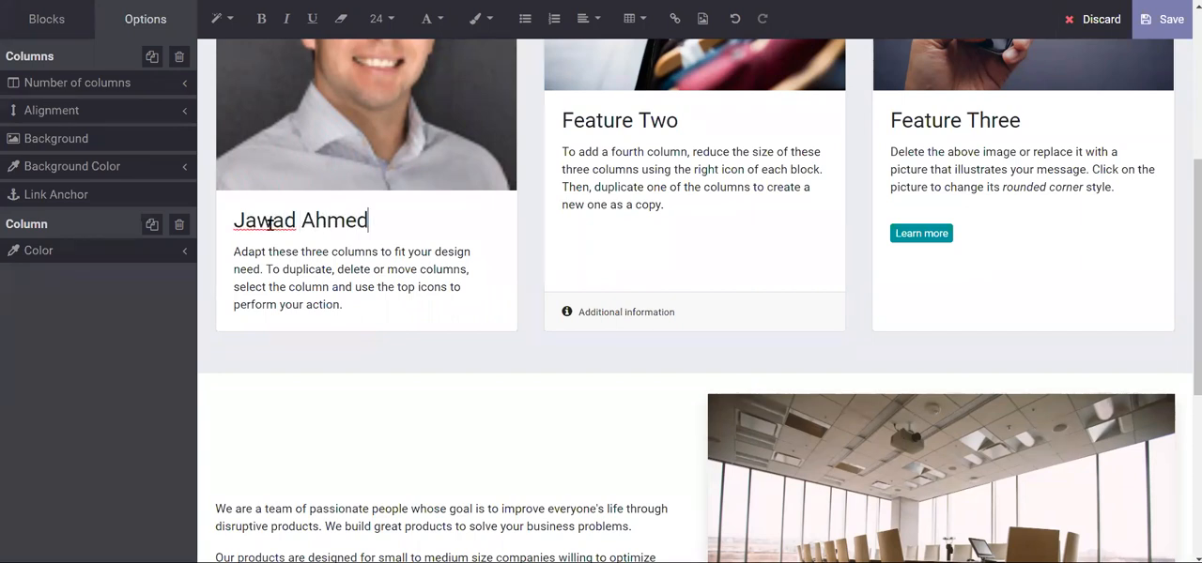
type(" (CEO)")
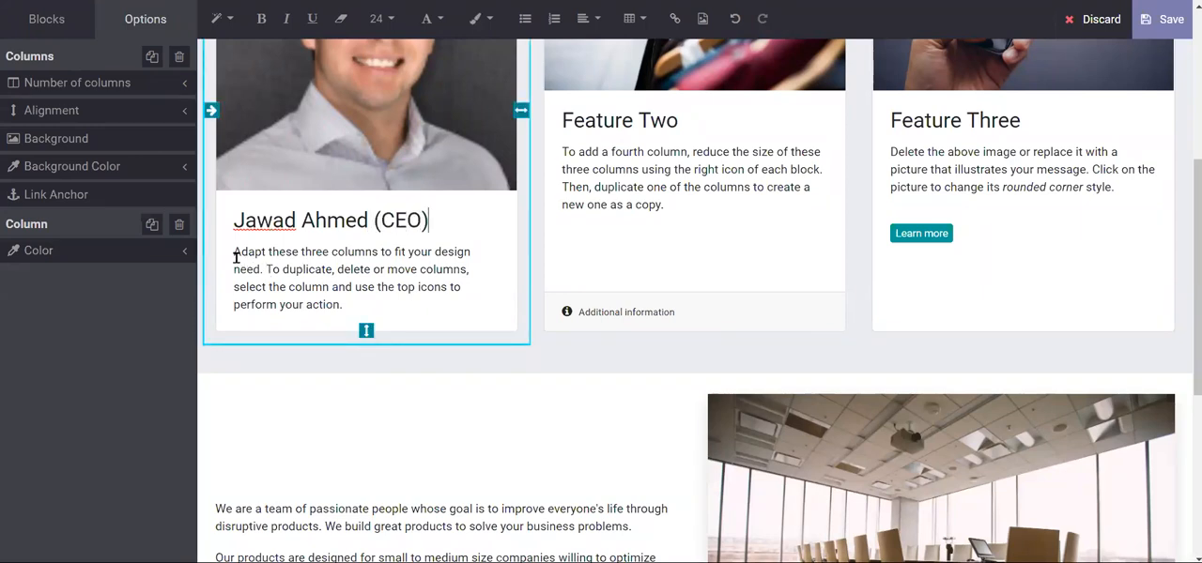
left_click_drag(234, 252, 343, 300)
scroll(342, 298, "up", 3)
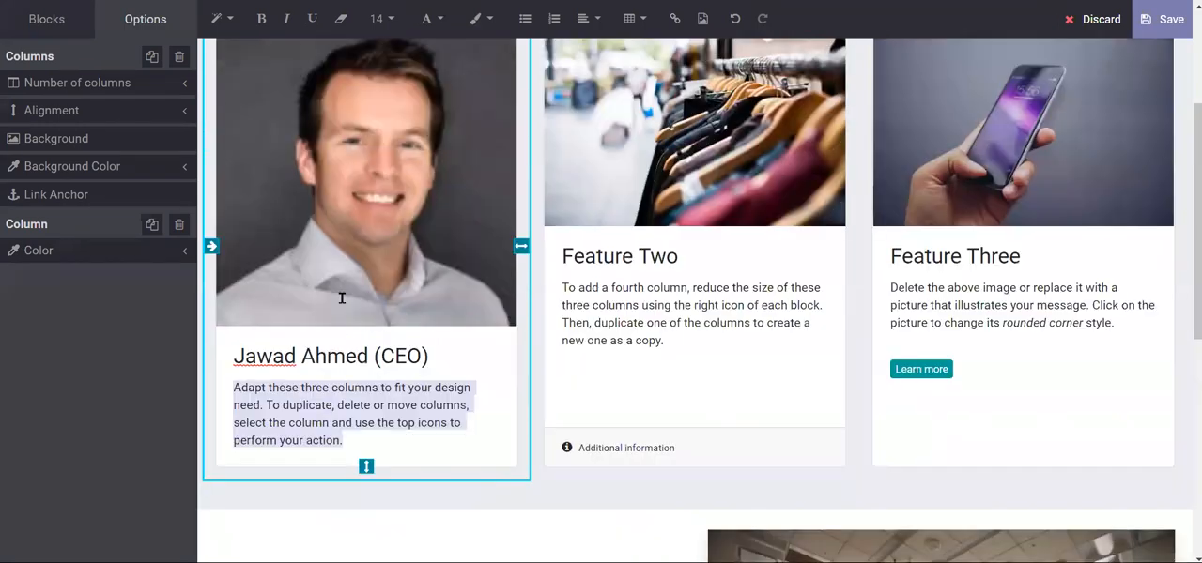
- Replace the Feature Two image in the middle column with the portrait of the grey-haired man
left_click(710, 179)
scroll(710, 180, "up", 3)
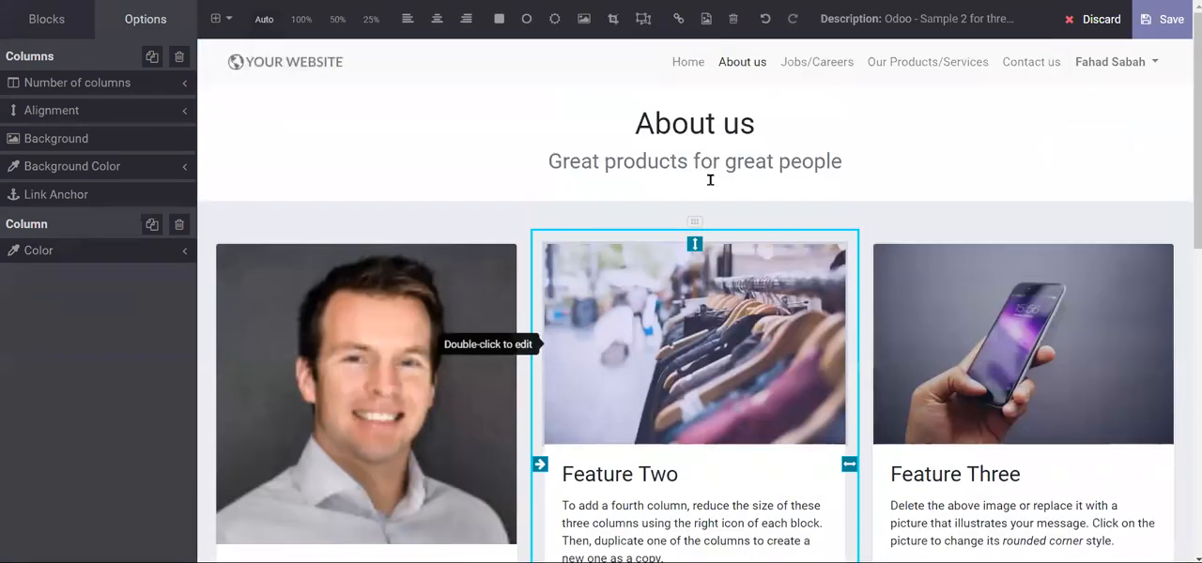
scroll(694, 277, "down", 5)
scroll(694, 277, "up", 6)
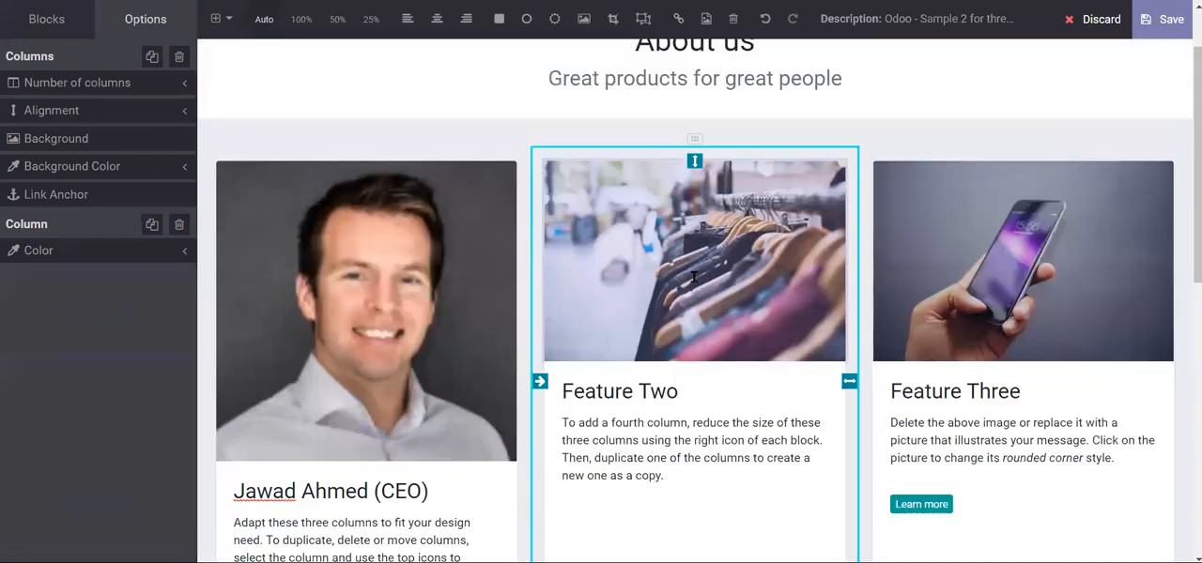
double_click(694, 277)
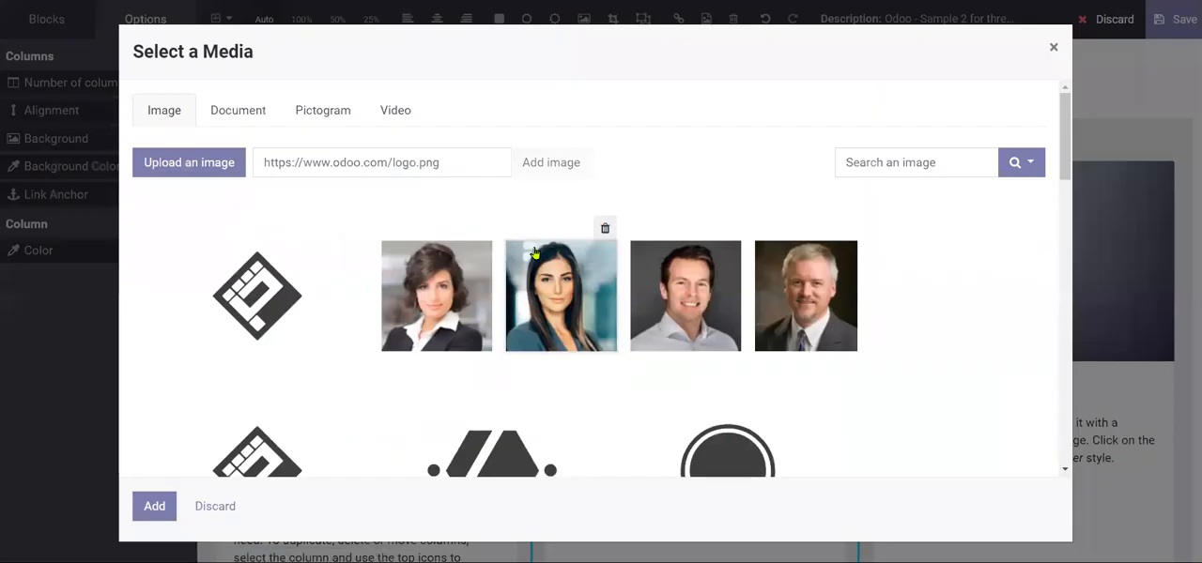
left_click(807, 296)
left_click(154, 506)
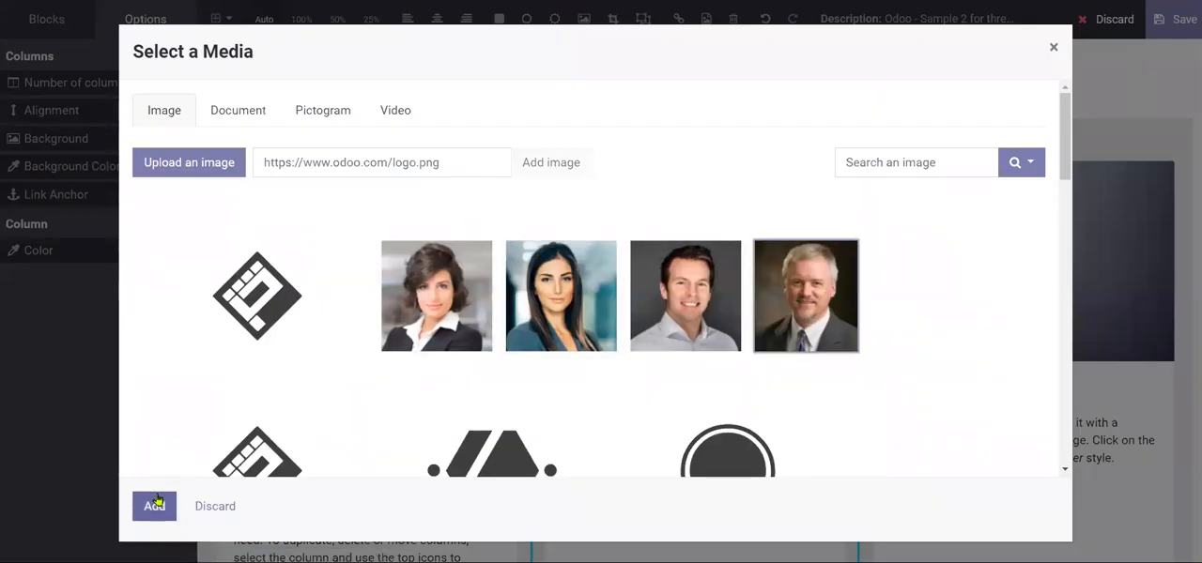
- Replace the middle column's "Feature Two" title with the technology officer's first name followed by "(CTO)"
scroll(754, 353, "down", 4)
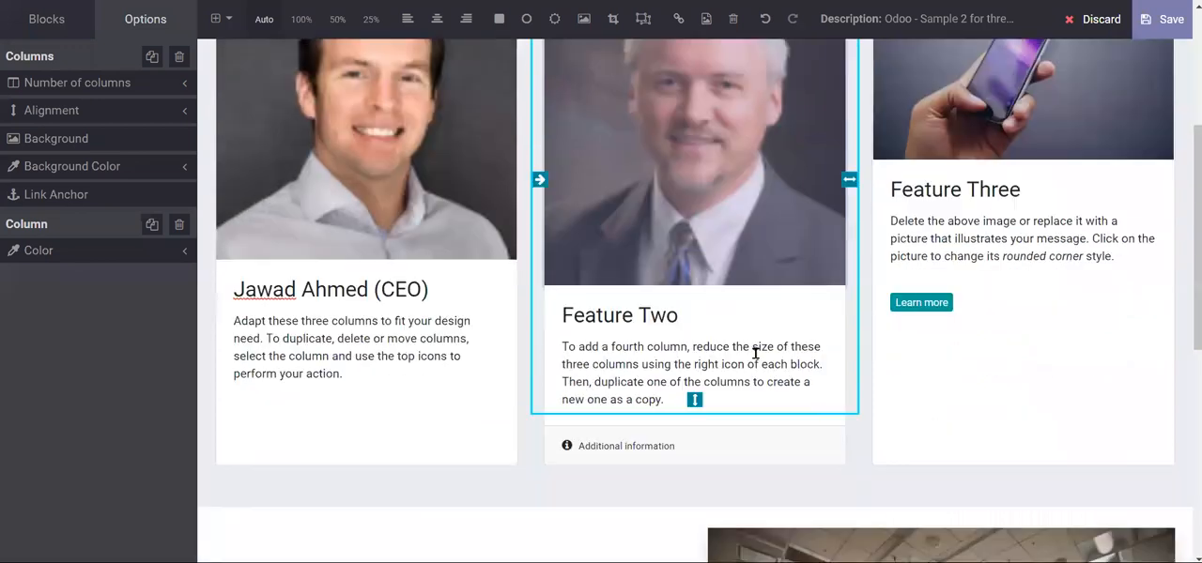
triple_click(569, 295)
left_click(569, 295)
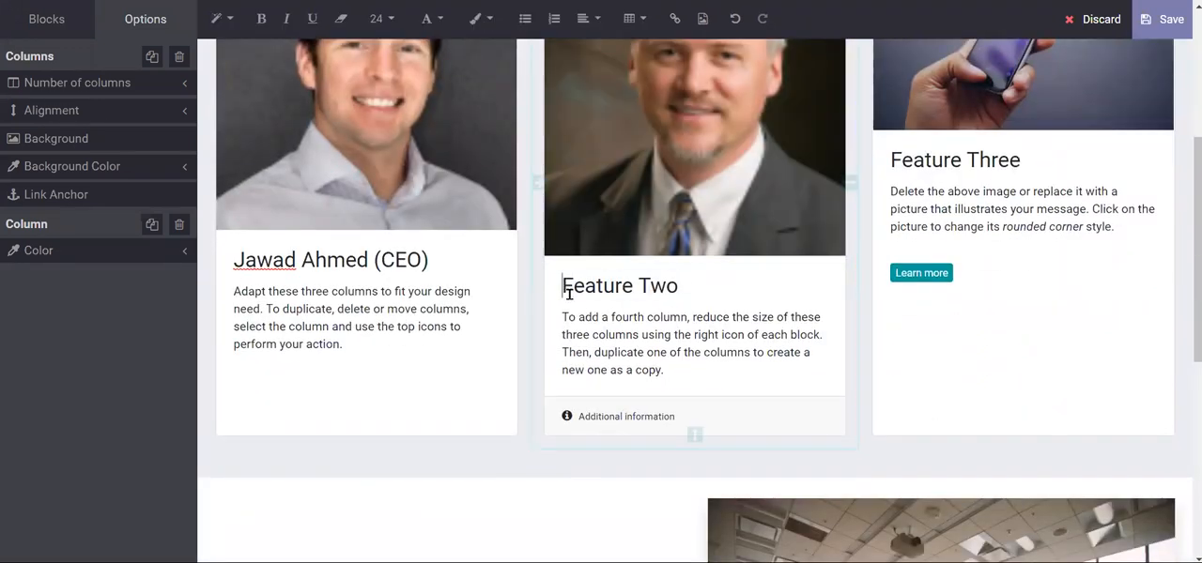
triple_click(569, 295)
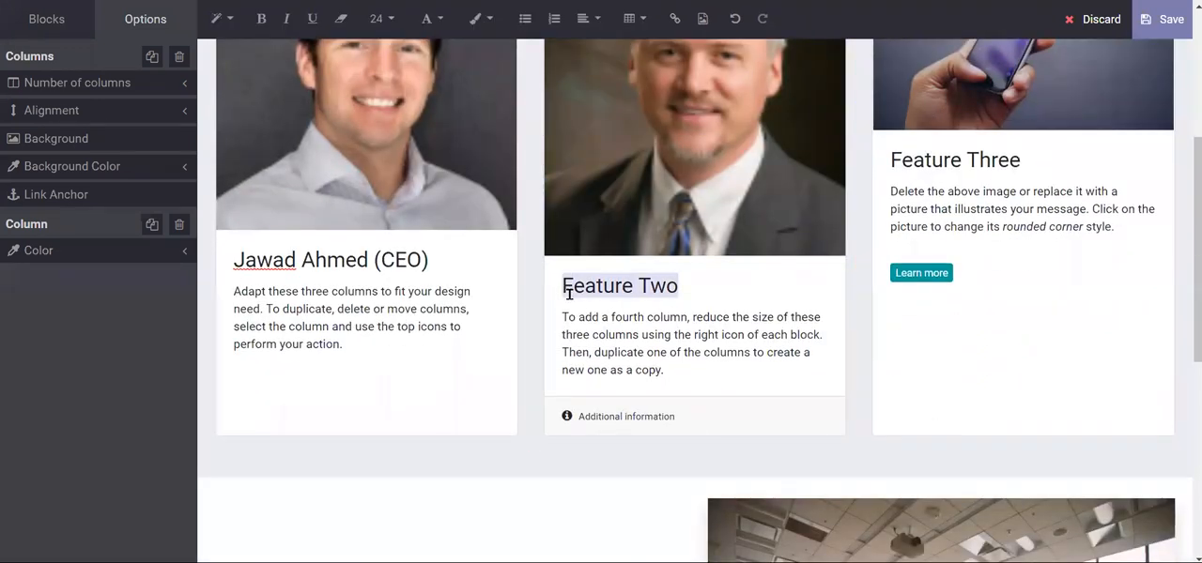
type("Raheem")
scroll(569, 294, "up", 4)
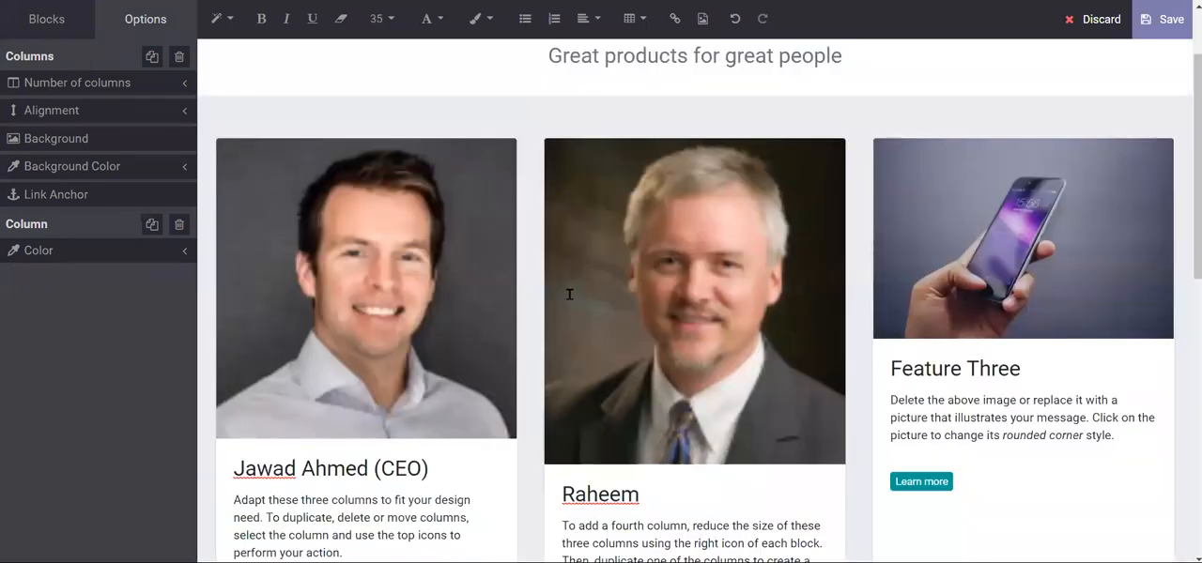
scroll(569, 295, "down", 4)
left_click(645, 294)
type("(CTO)")
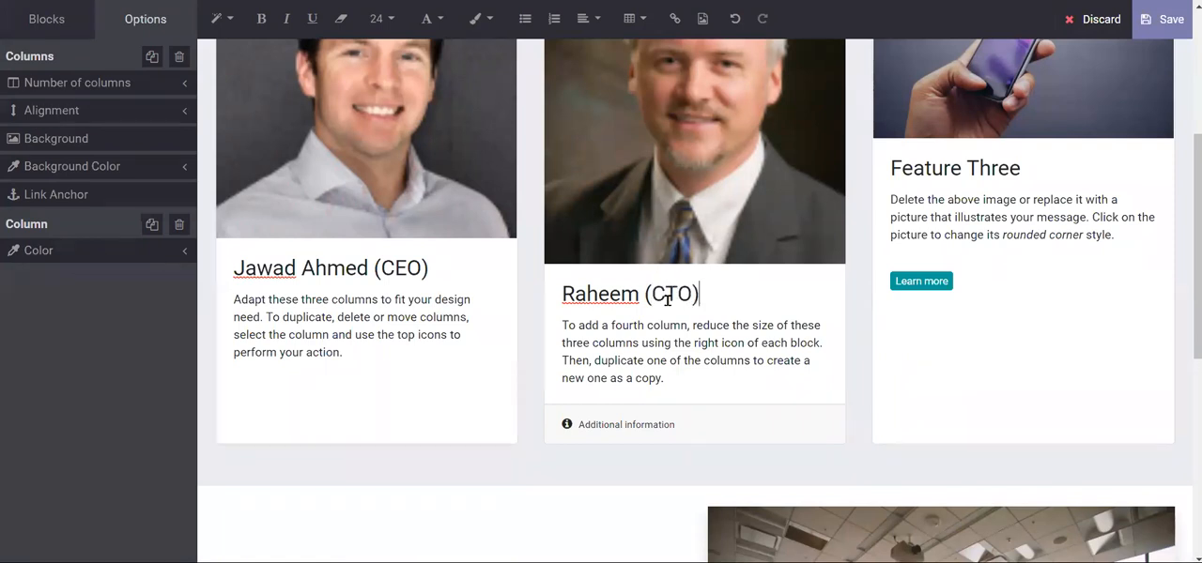
- Examine the placeholder descriptions in the second and third columns and the section below them on the About us page
left_click_drag(563, 327, 659, 380)
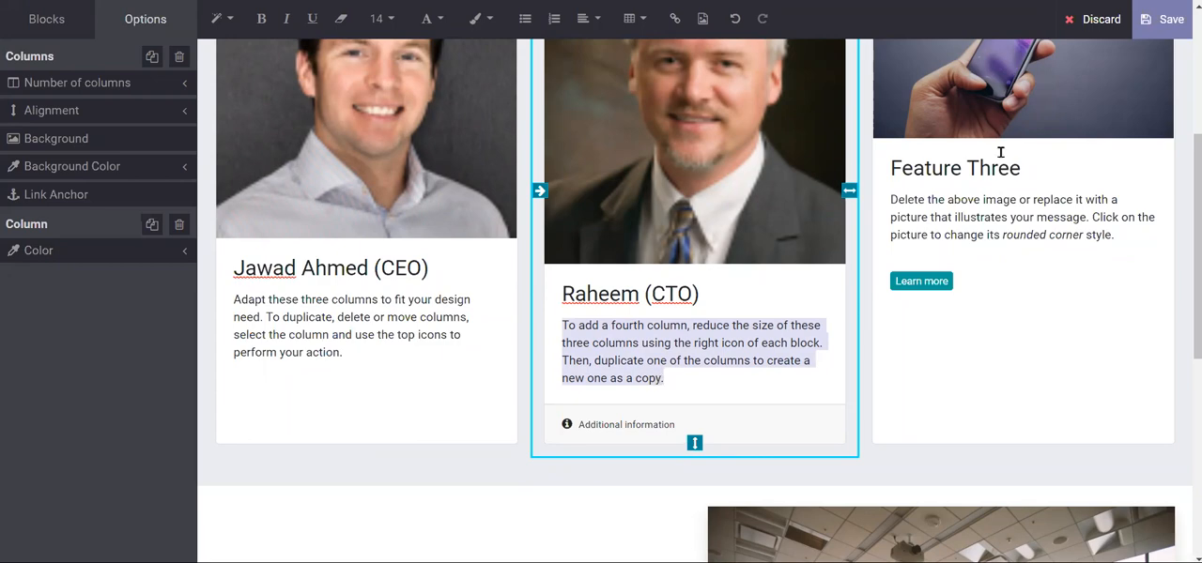
scroll(1000, 152, "up", 2)
scroll(1000, 152, "up", 2)
scroll(1000, 152, "down", 3)
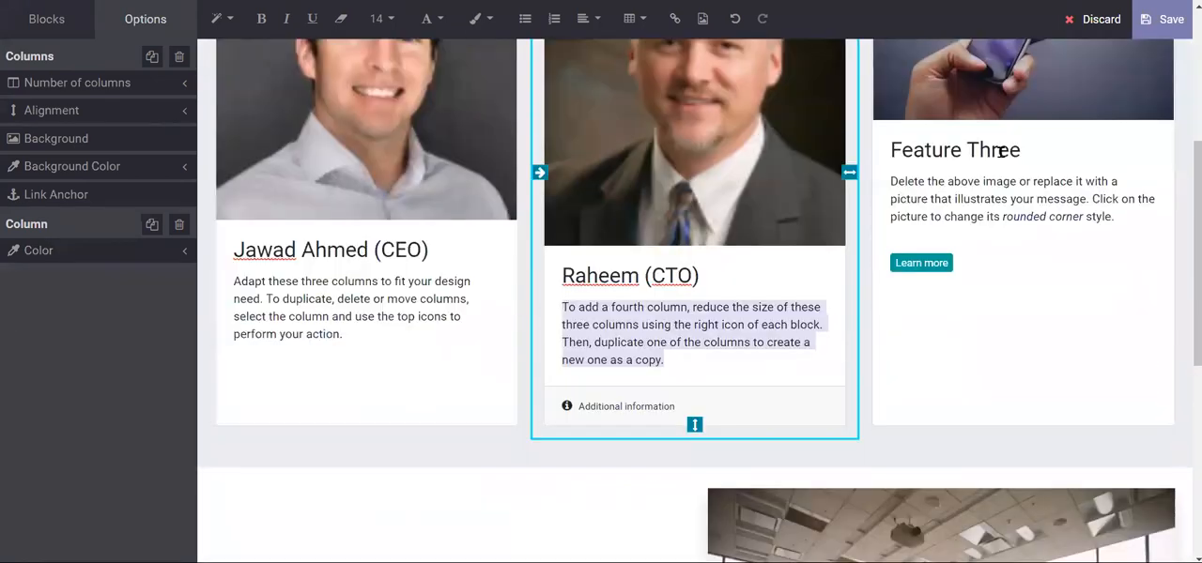
scroll(1000, 152, "down", 3)
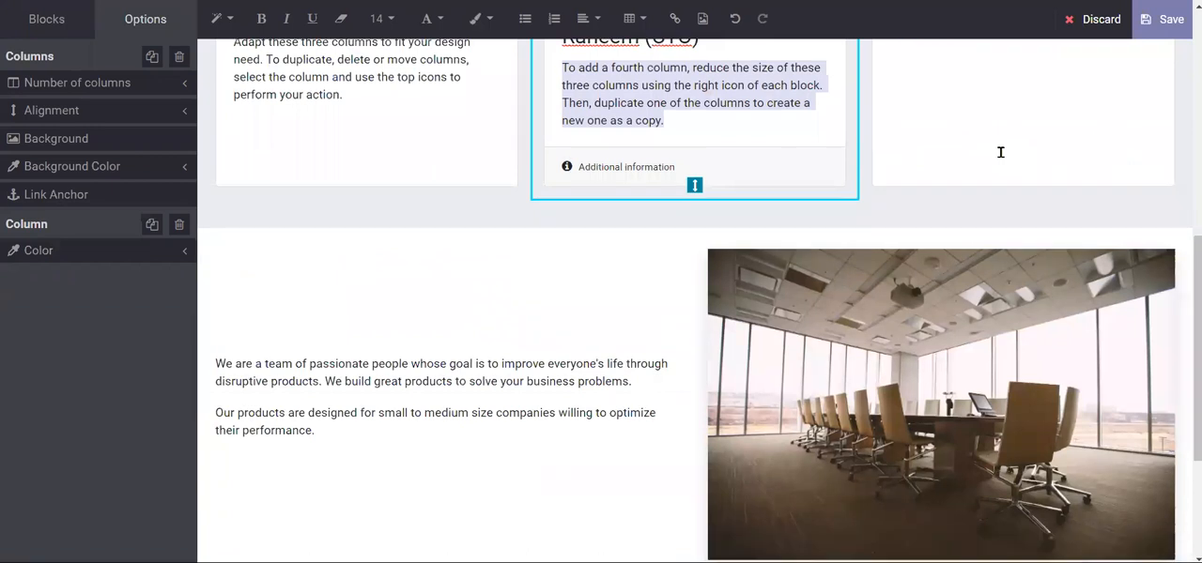
scroll(1000, 153, "up", 3)
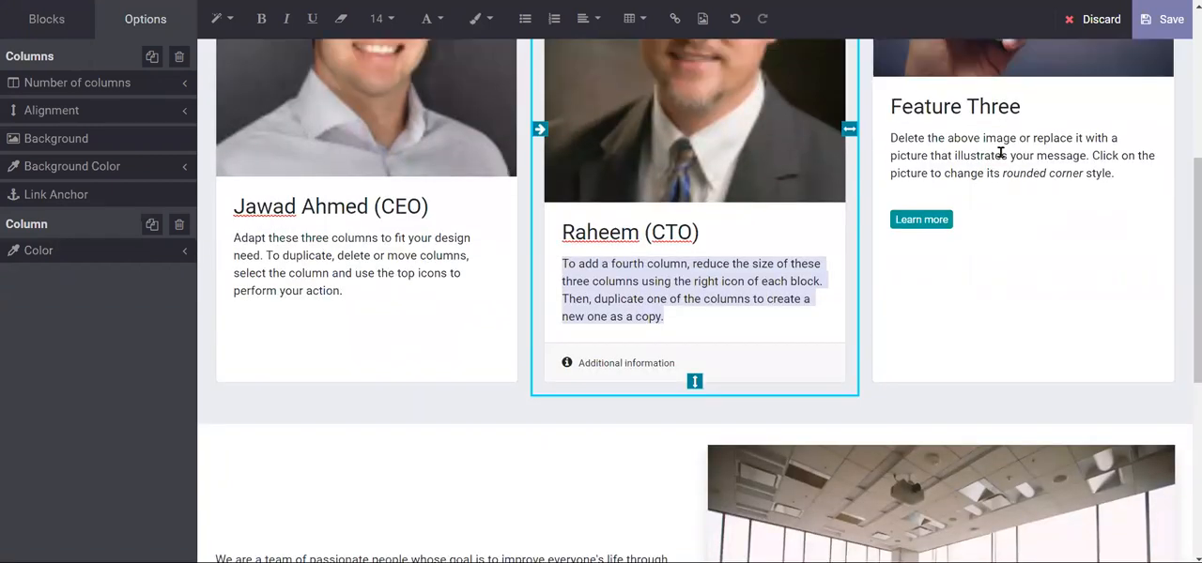
scroll(1000, 152, "up", 4)
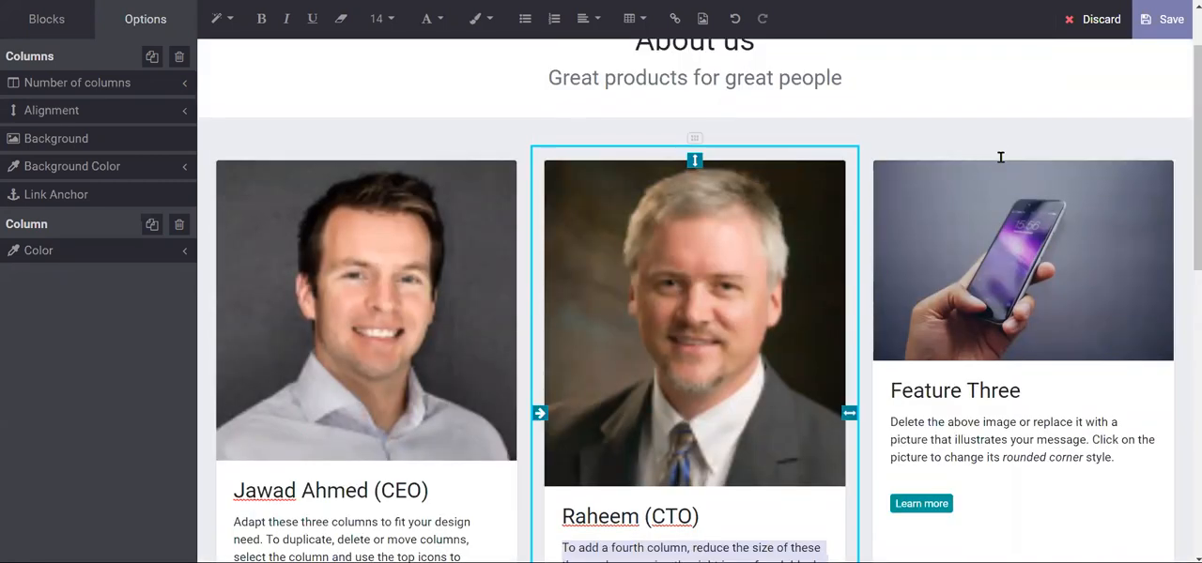
left_click(1002, 255)
scroll(1002, 255, "down", 3)
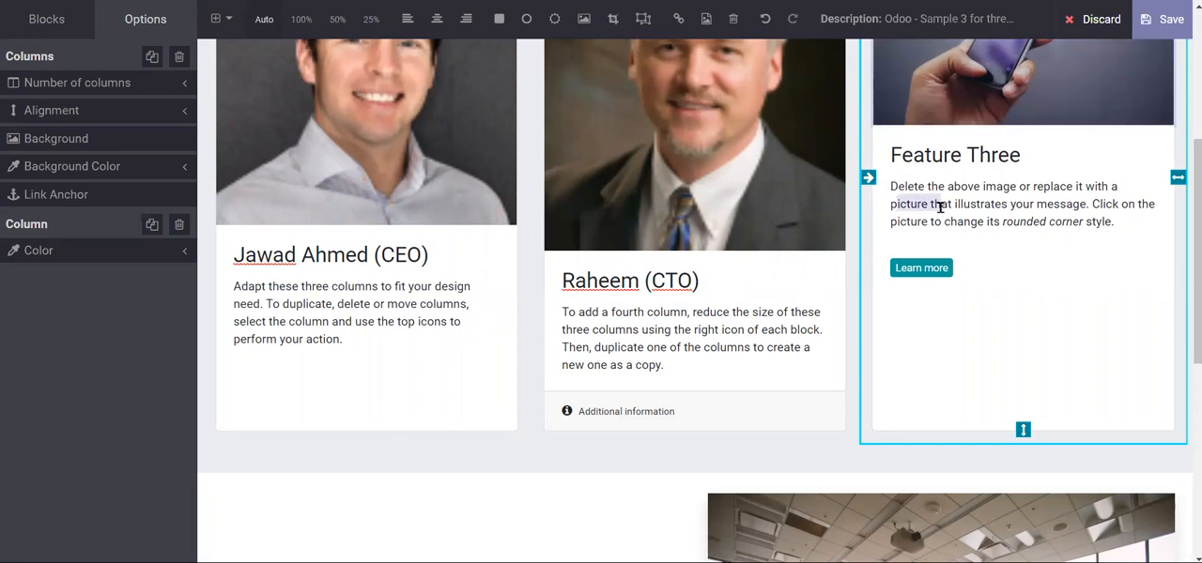
triple_click(939, 203)
scroll(938, 209, "up", 4)
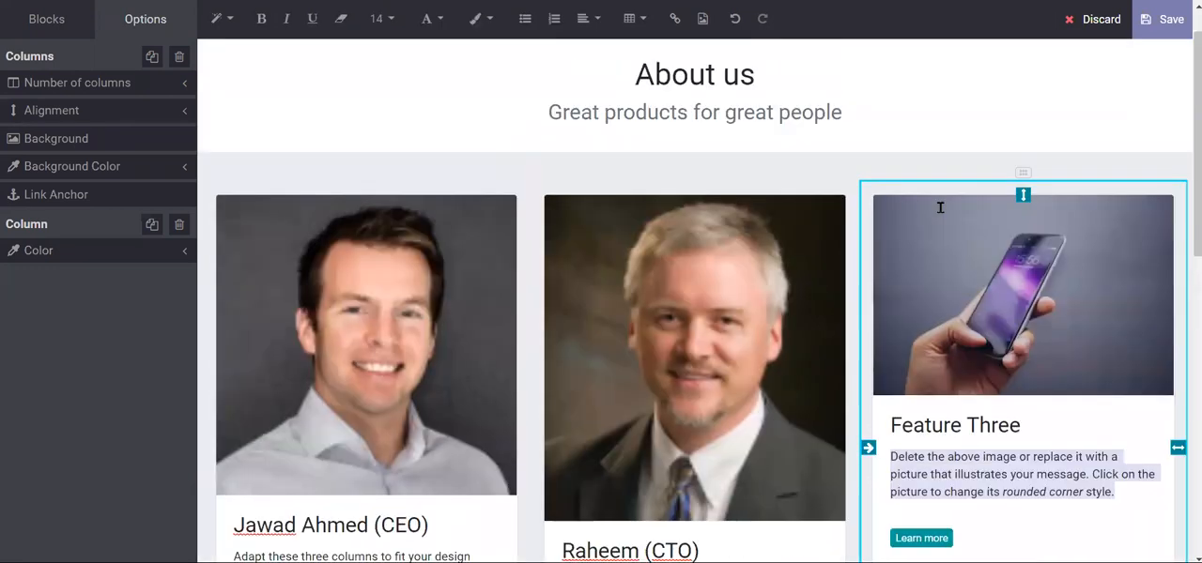
- Save the About us page and review its tagline and team member columns
left_click(1171, 19)
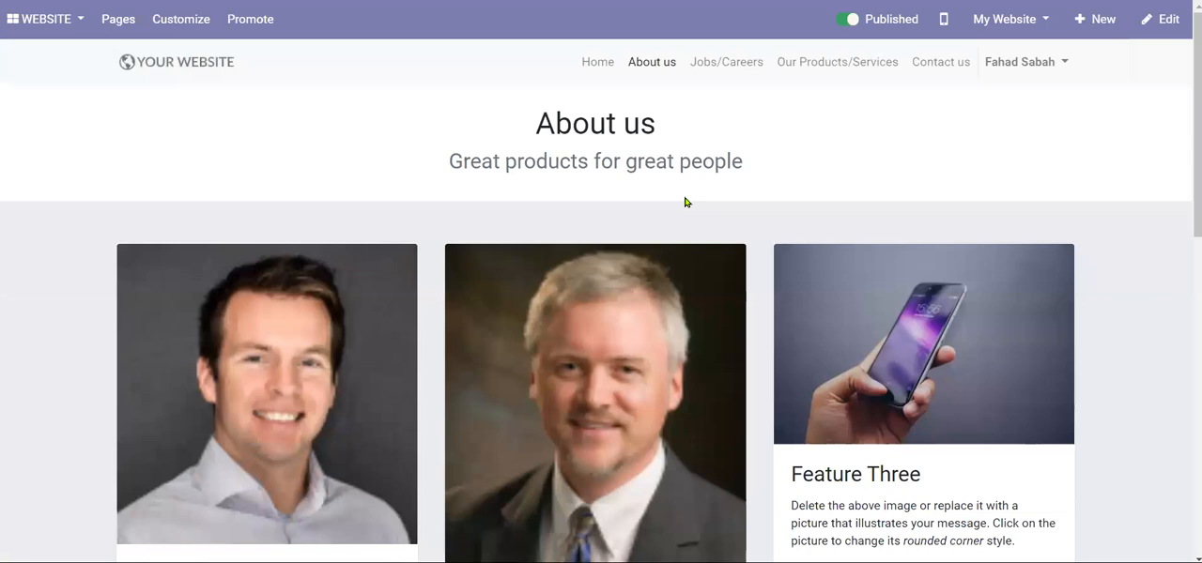
scroll(685, 201, "down", 4)
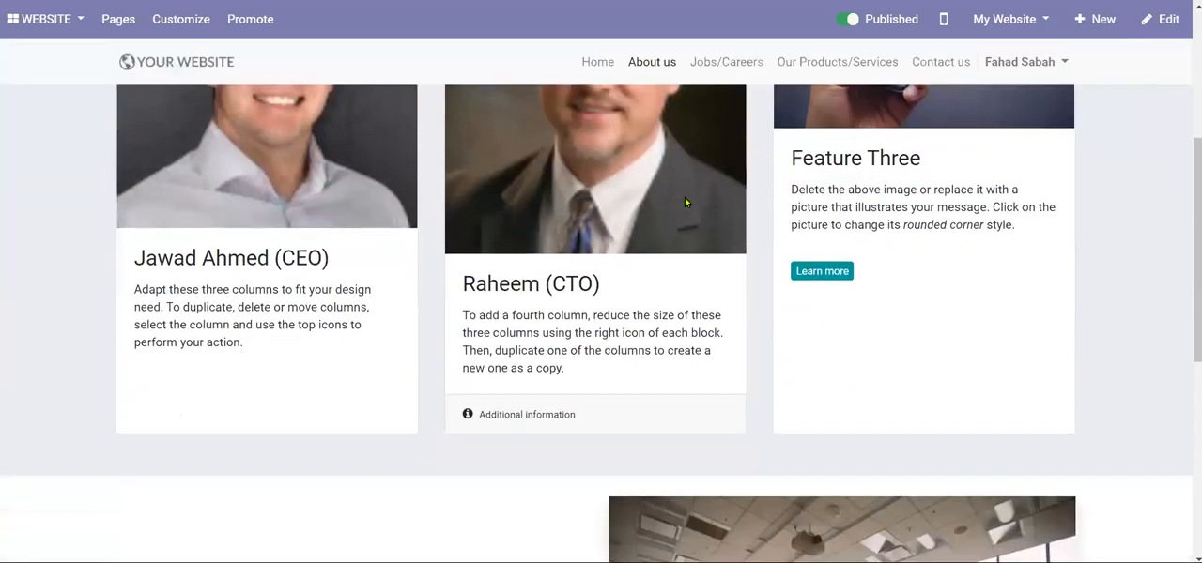
scroll(684, 202, "up", 4)
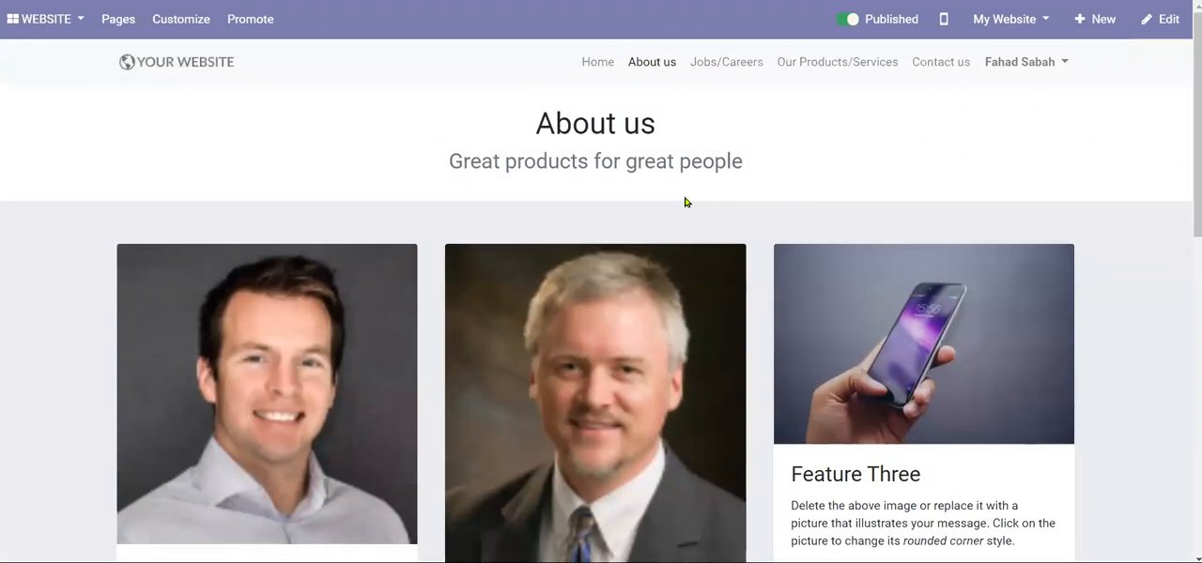
scroll(685, 202, "down", 2)
scroll(685, 197, "up", 2)
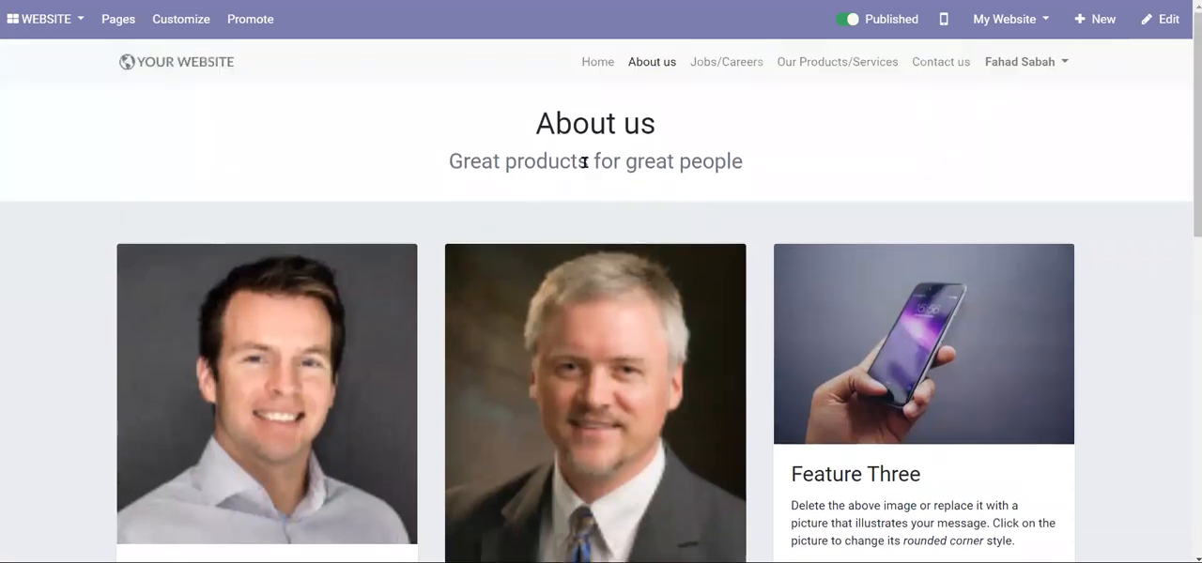
left_click_drag(462, 162, 676, 165)
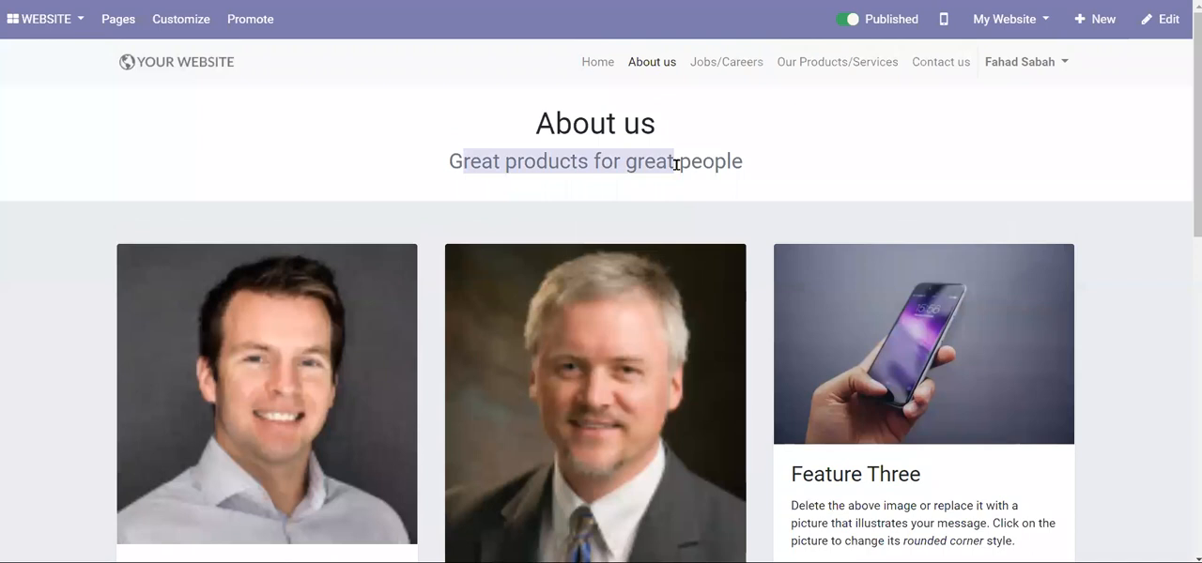
- View the Jobs/Careers page, and open the Our Products/Services page for editing
left_click(739, 73)
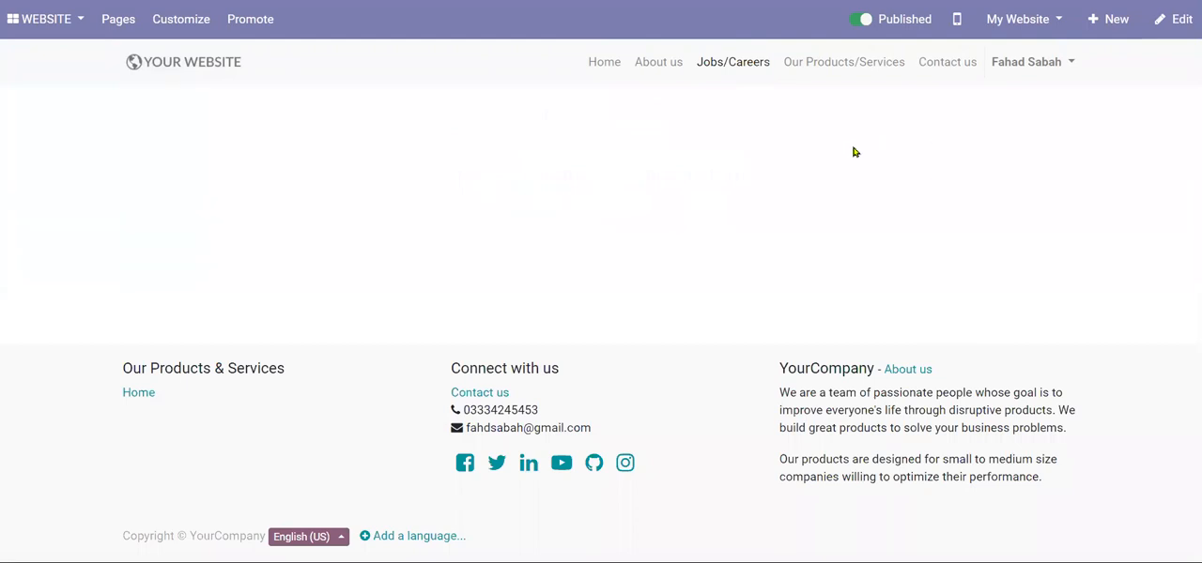
left_click(832, 65)
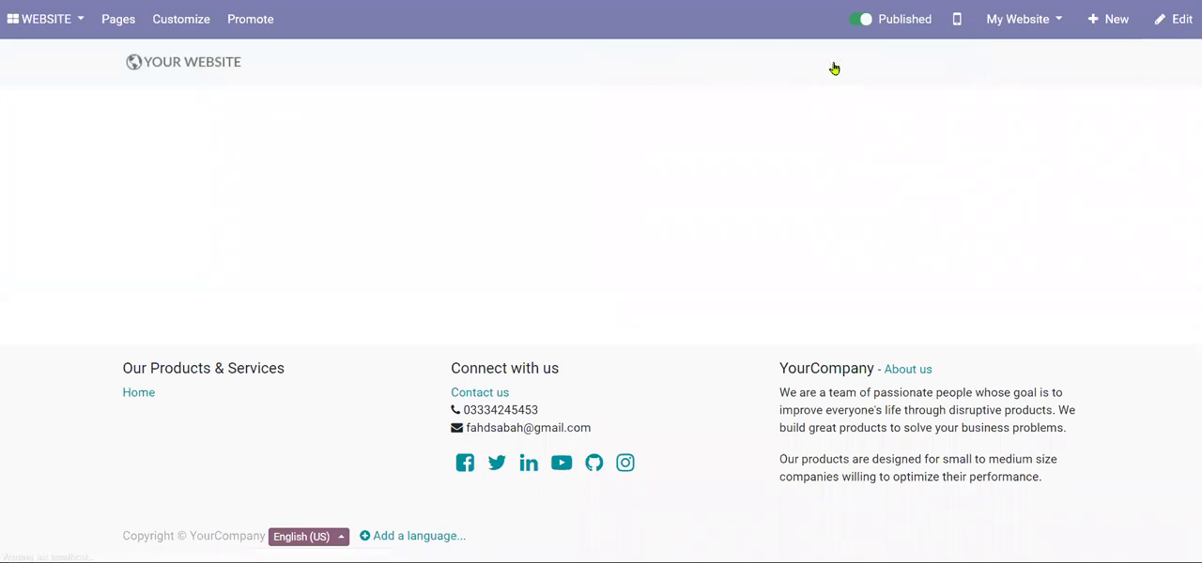
left_click(1174, 19)
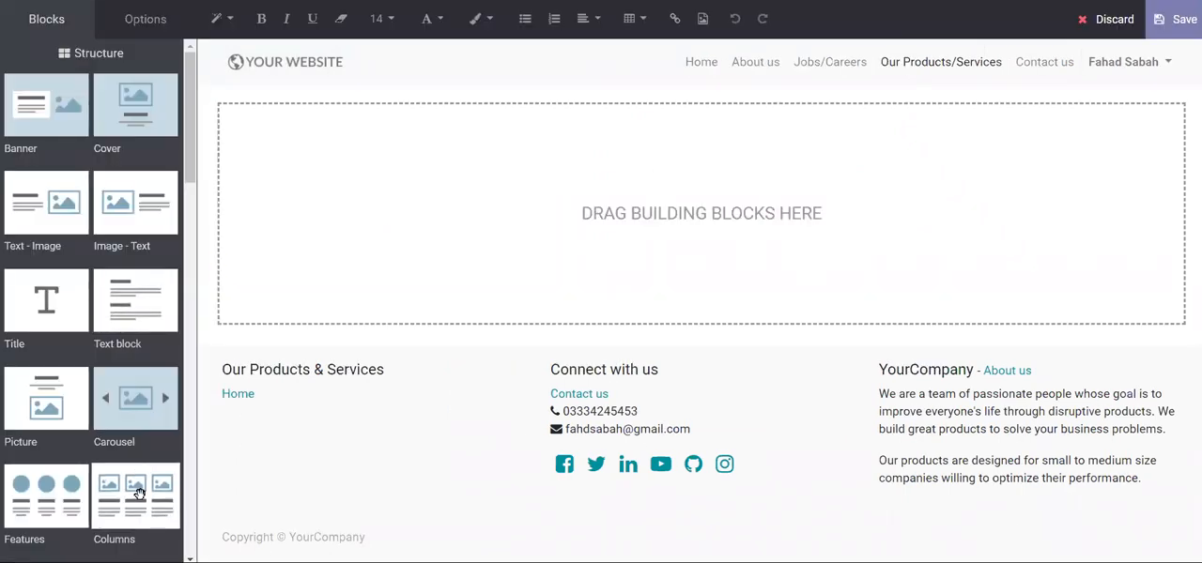
- Add two Columns blocks, one below the other, to the Our Products/Services page and save the page
left_click_drag(138, 493, 459, 242)
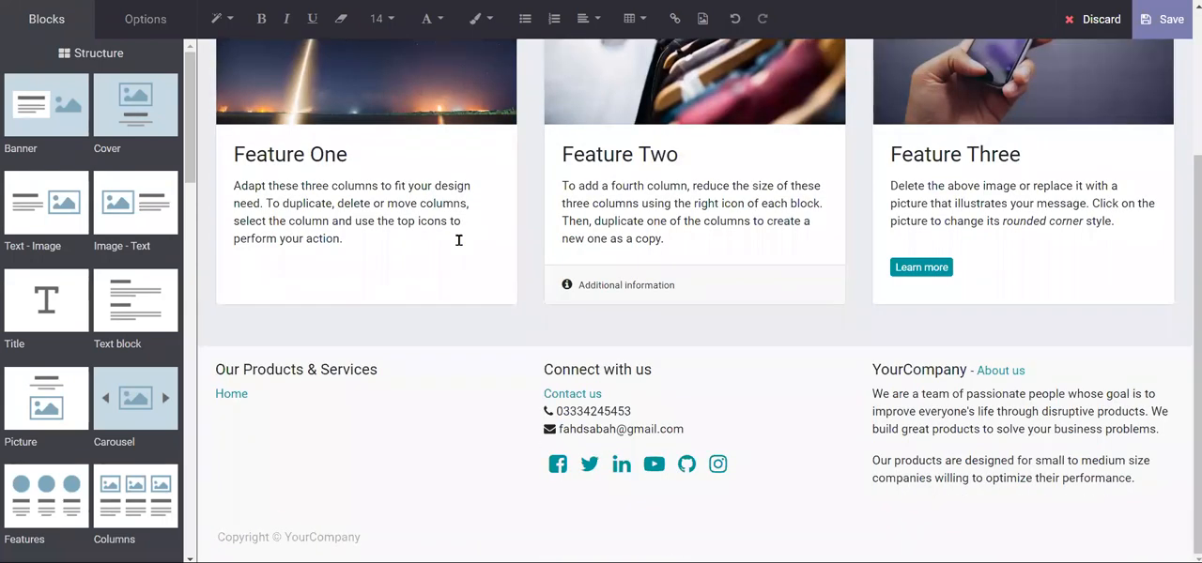
left_click_drag(160, 486, 441, 298)
left_click_drag(441, 311, 441, 313)
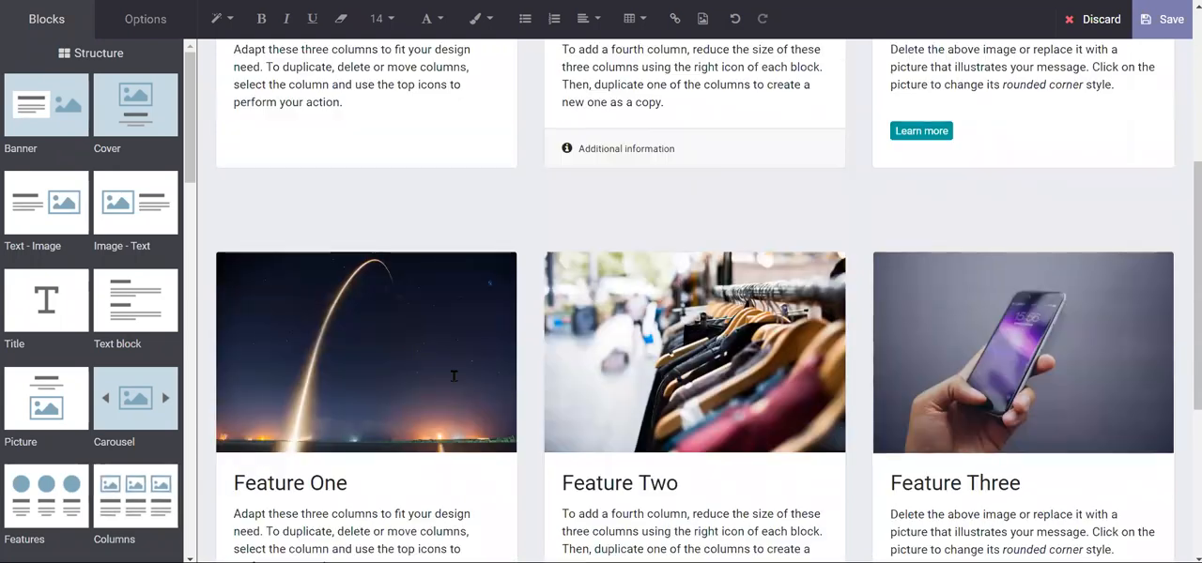
scroll(455, 375, "down", 4)
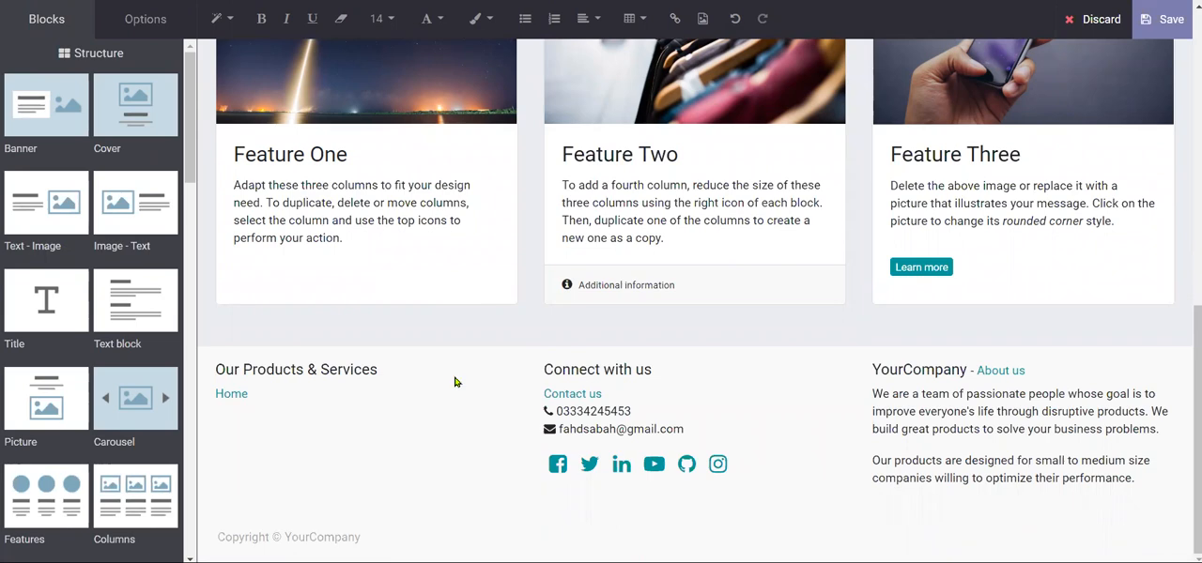
scroll(455, 381, "up", 3)
scroll(455, 381, "down", 4)
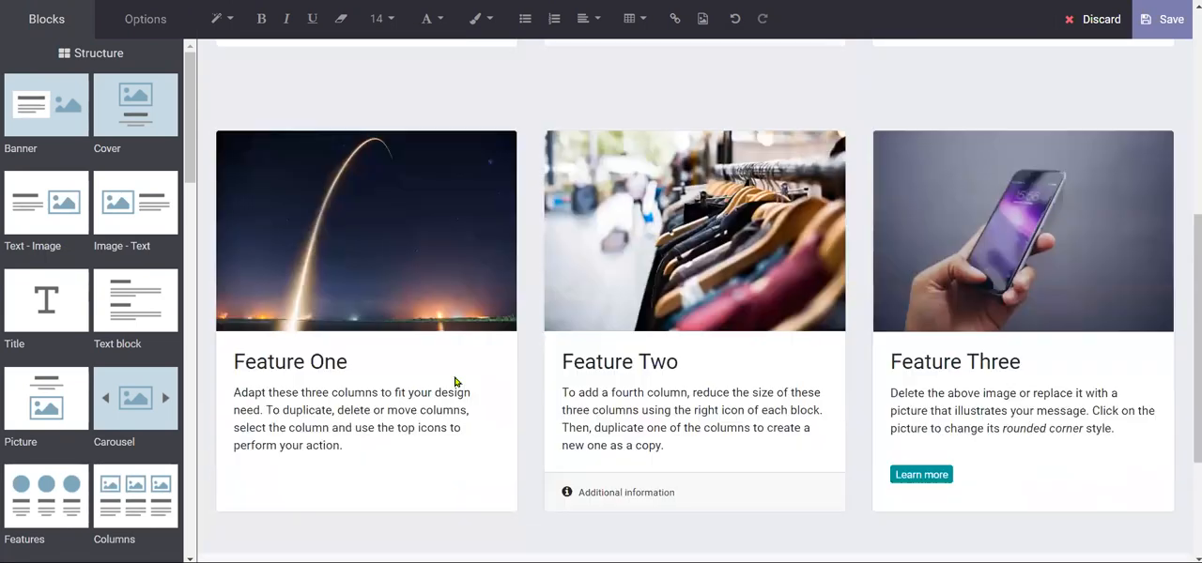
scroll(642, 297, "up", 7)
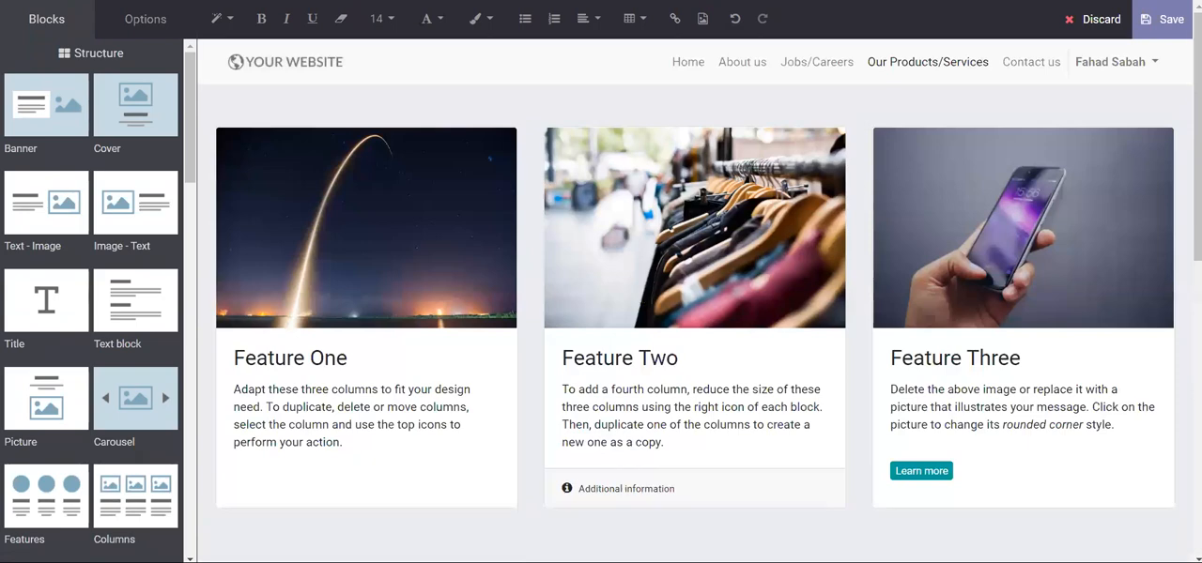
left_click(1161, 21)
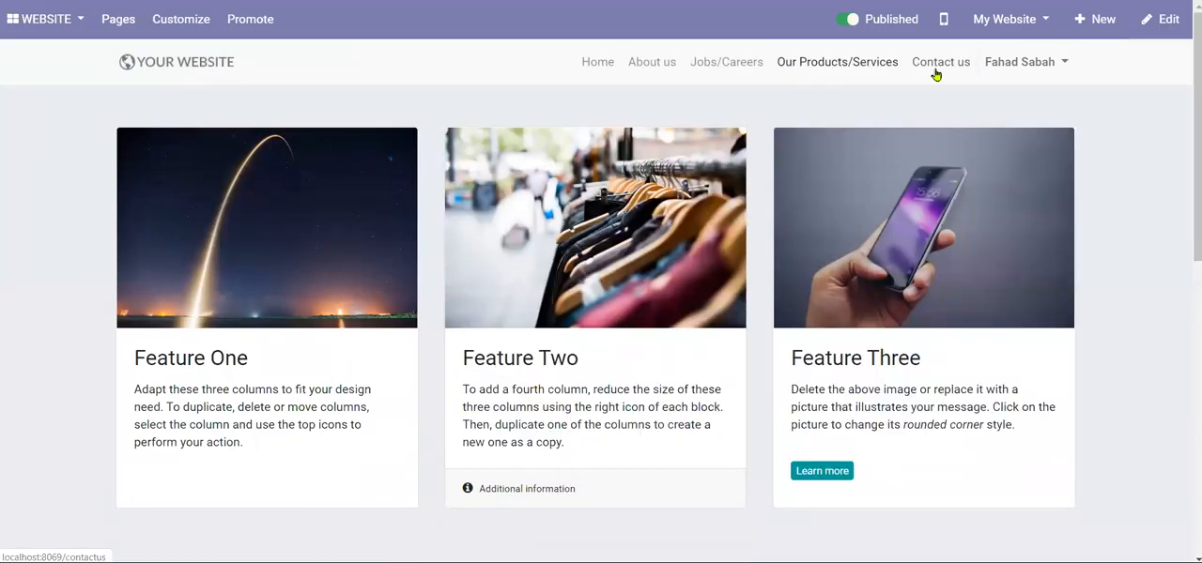
- Open the Contact us page and examine its contact form, company contact details and footer
left_click(935, 73)
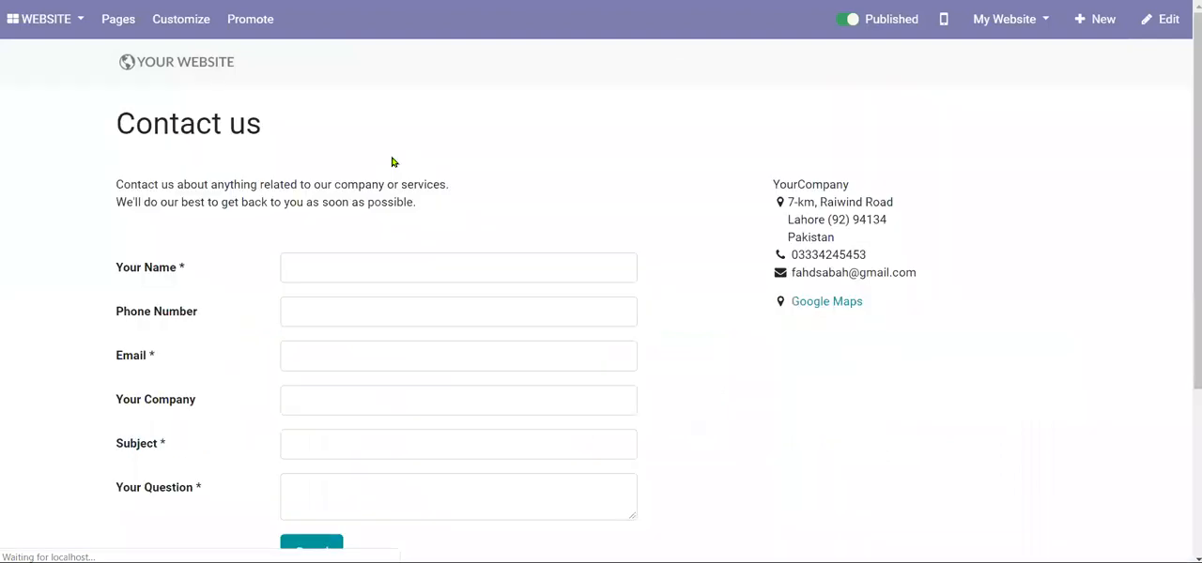
scroll(309, 250, "down", 5)
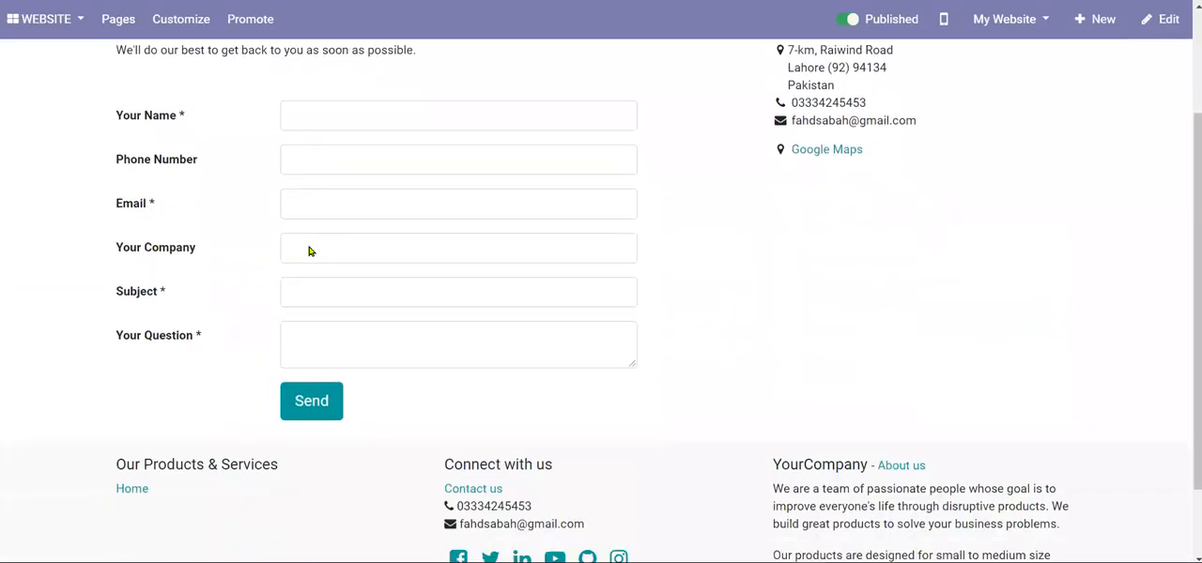
scroll(577, 218, "up", 5)
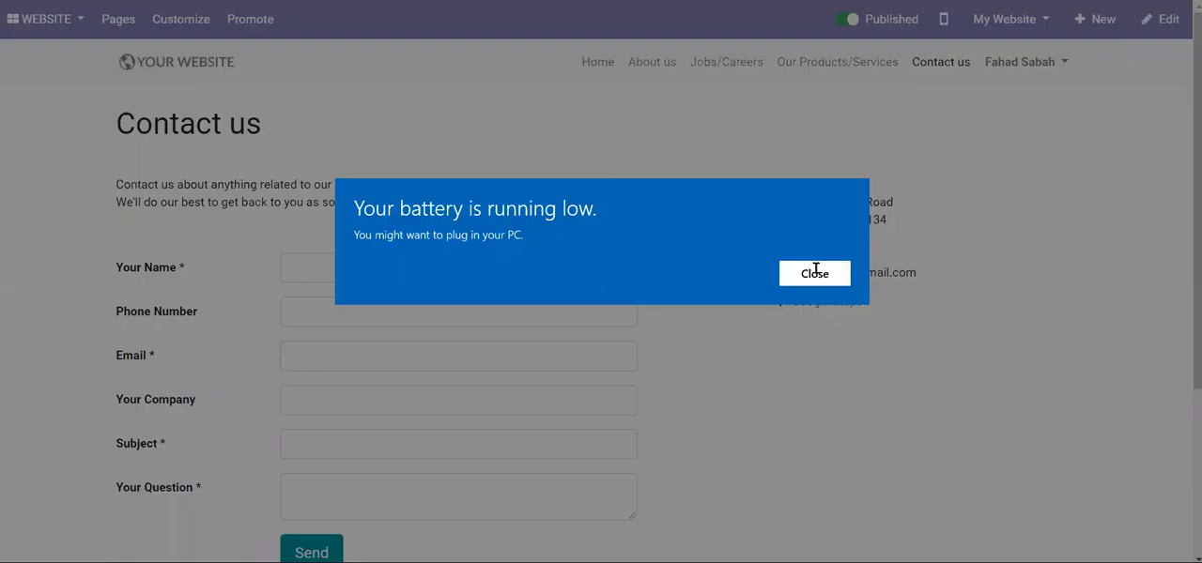
left_click(815, 272)
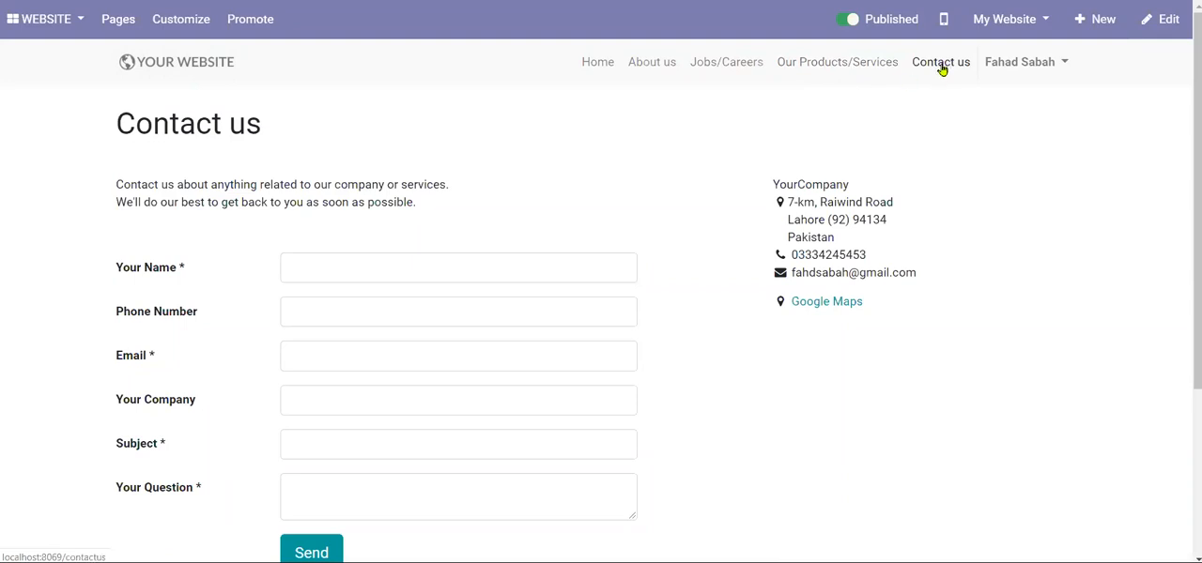
scroll(459, 266, "down", 2)
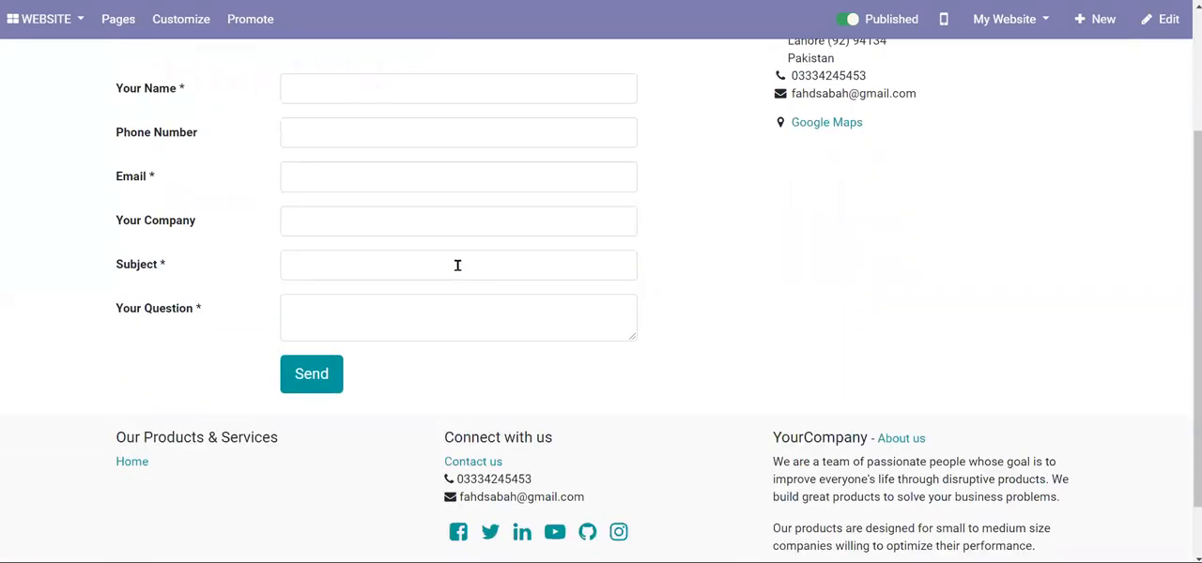
scroll(457, 266, "up", 1)
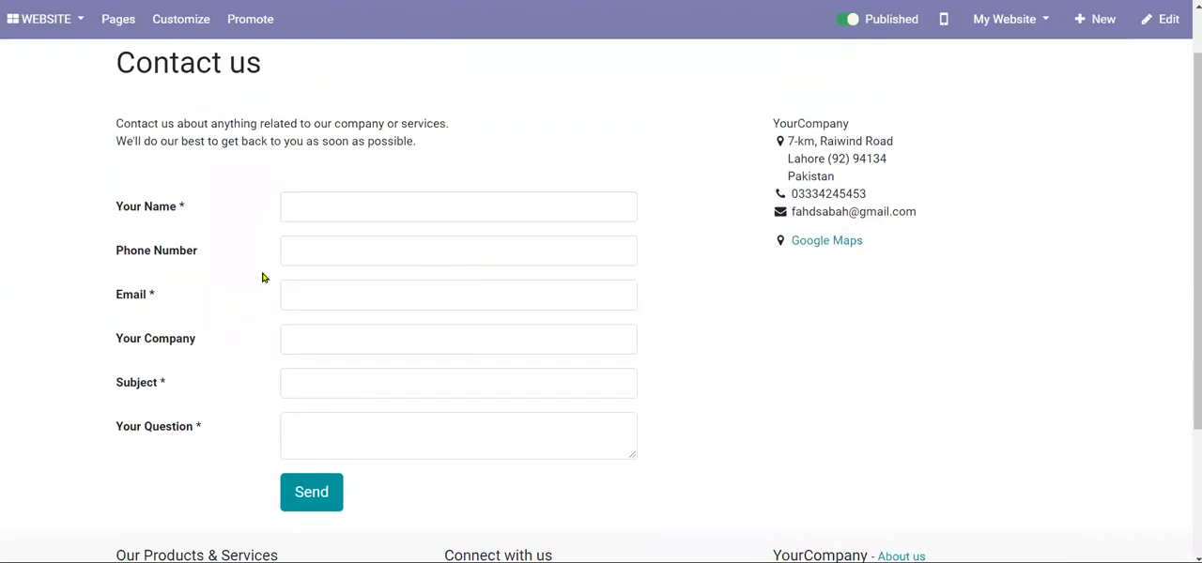
scroll(263, 278, "up", 1)
scroll(263, 278, "down", 1)
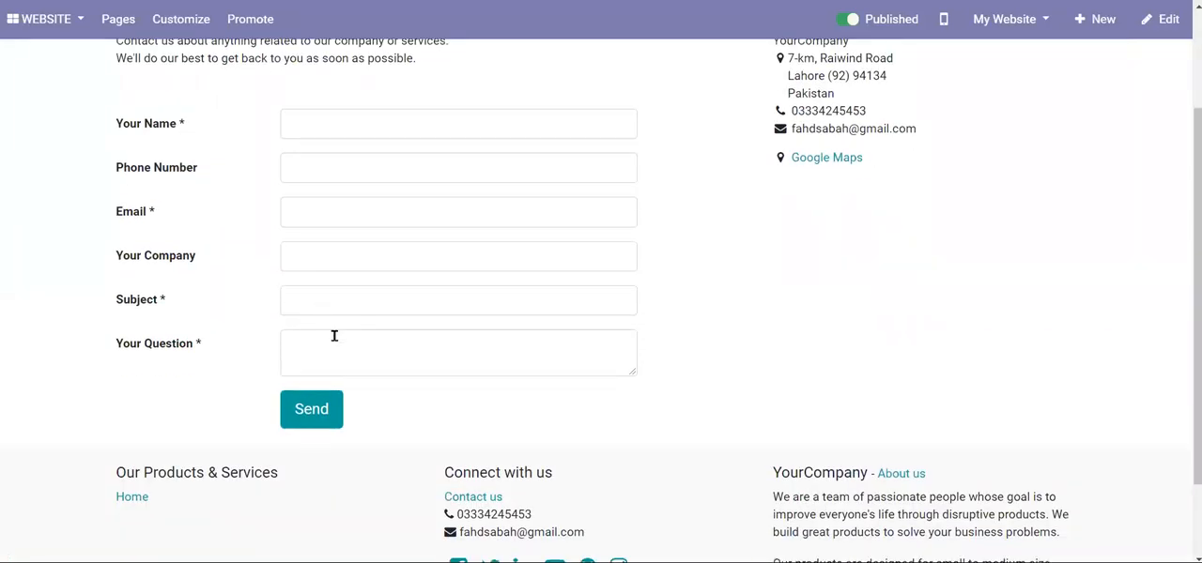
scroll(351, 335, "up", 1)
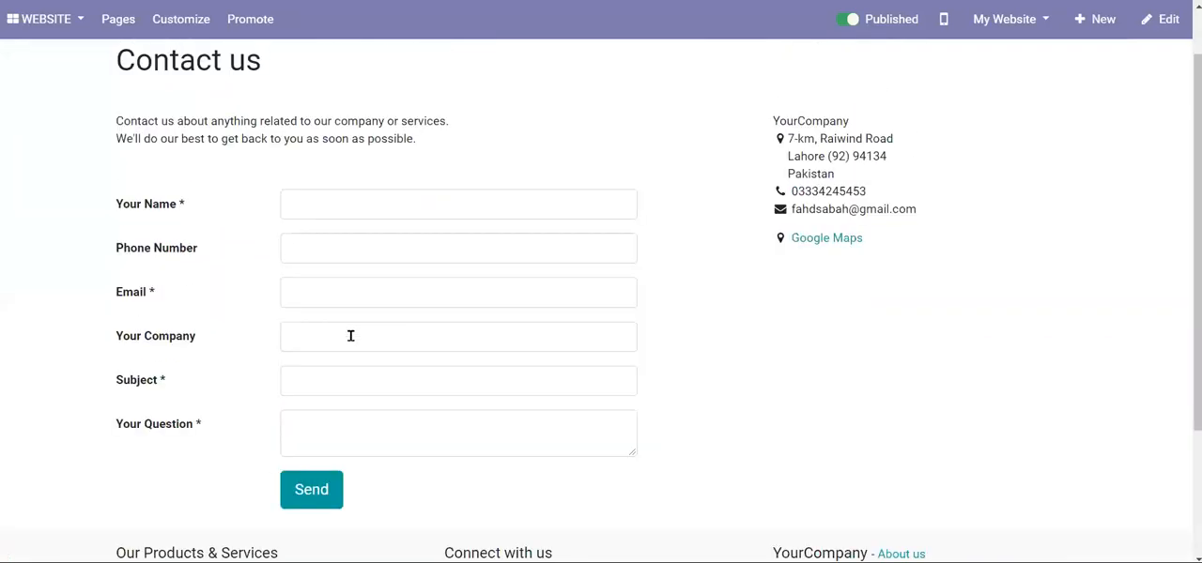
scroll(353, 342, "up", 1)
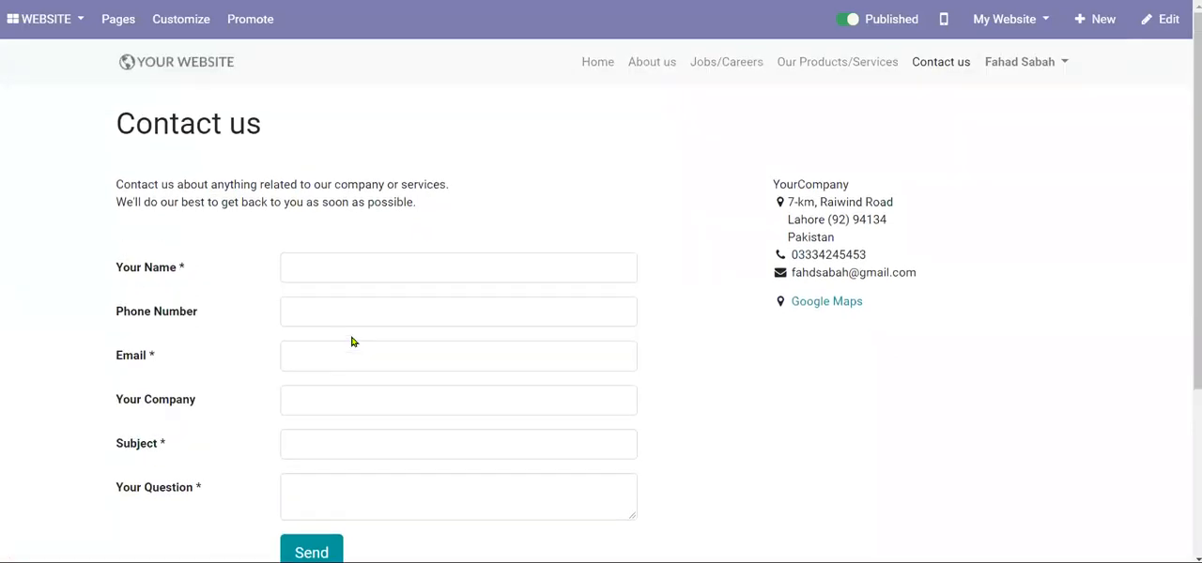
scroll(352, 342, "down", 3)
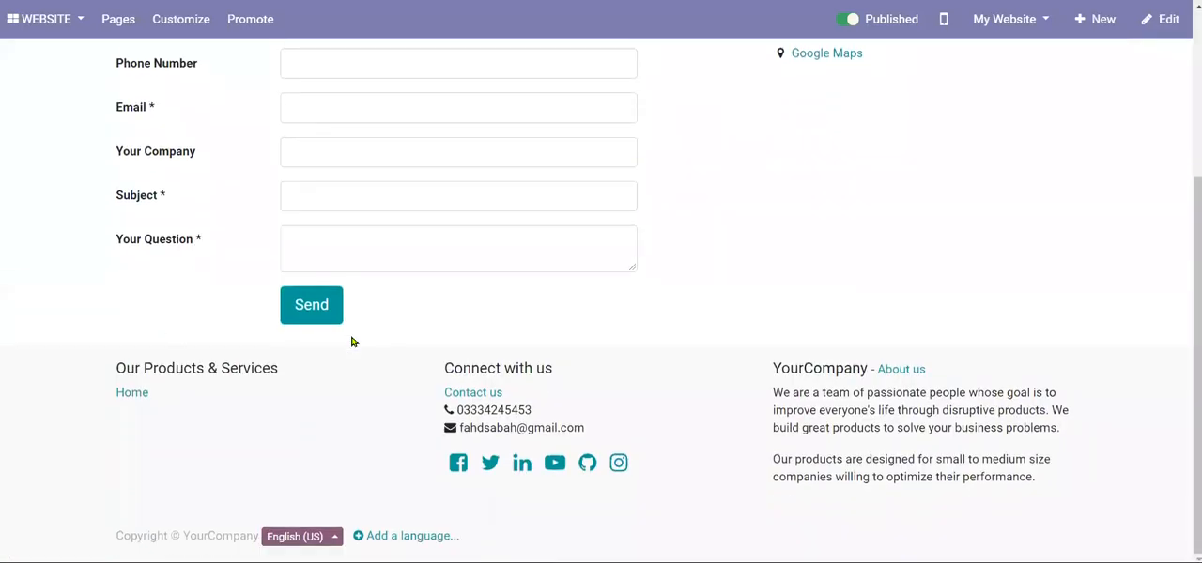
scroll(1015, 269, "up", 3)
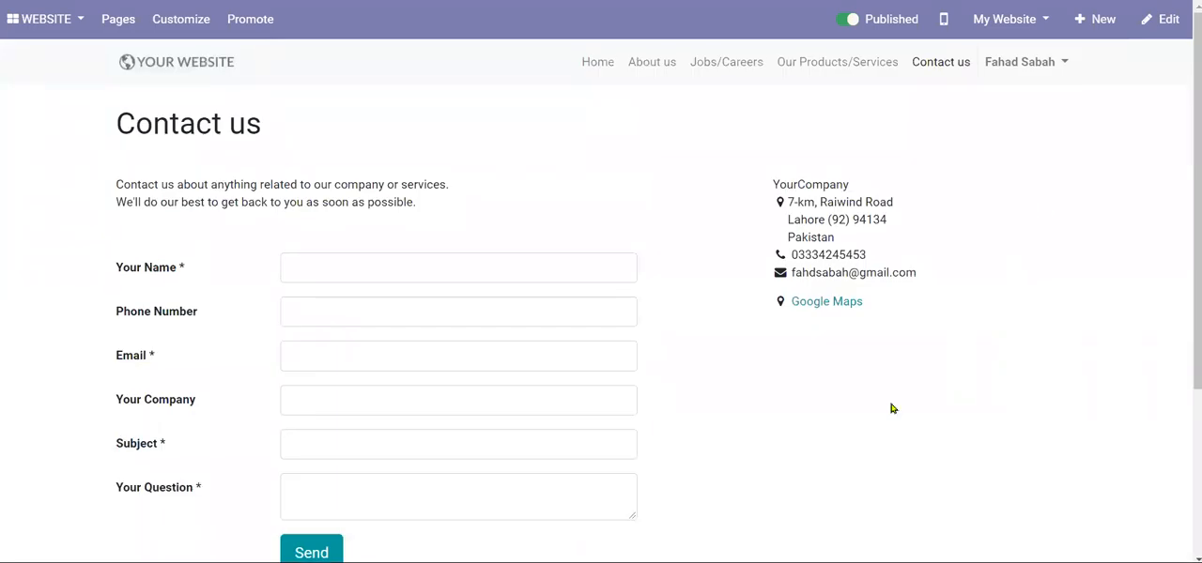